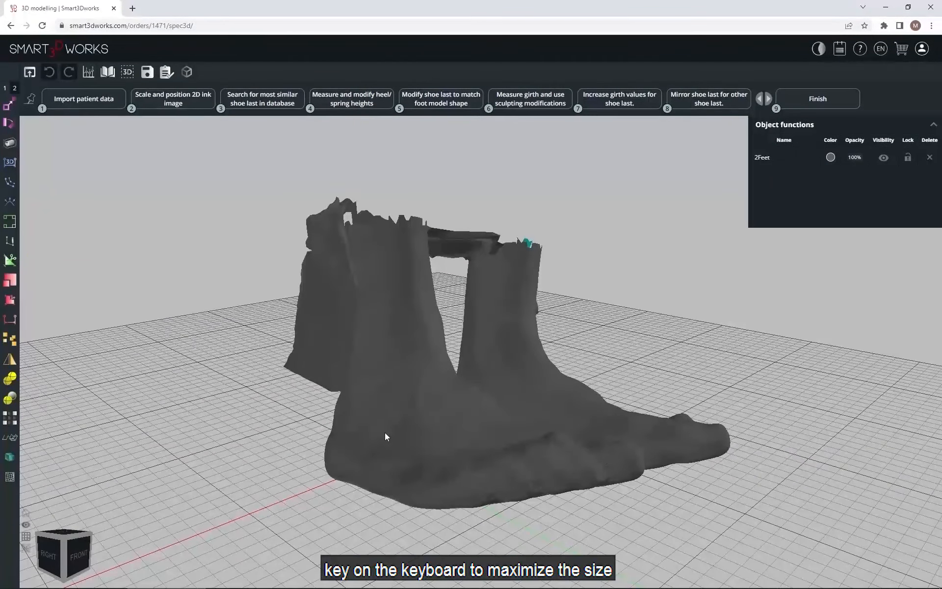
Switch to full screen and preview 2Feet.stl in the import file dialog's preview pane without importing it.
key(F11)
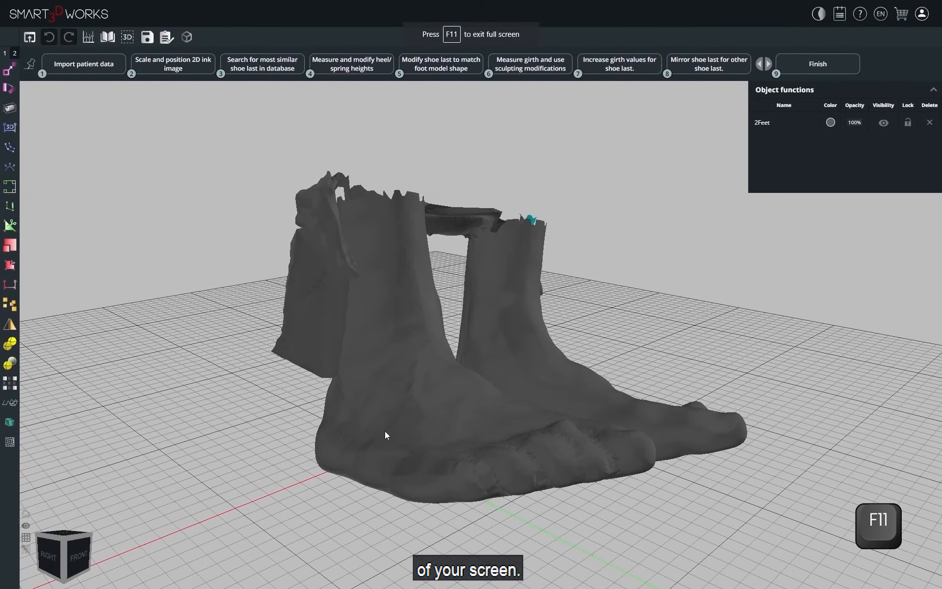
click(29, 37)
click(264, 108)
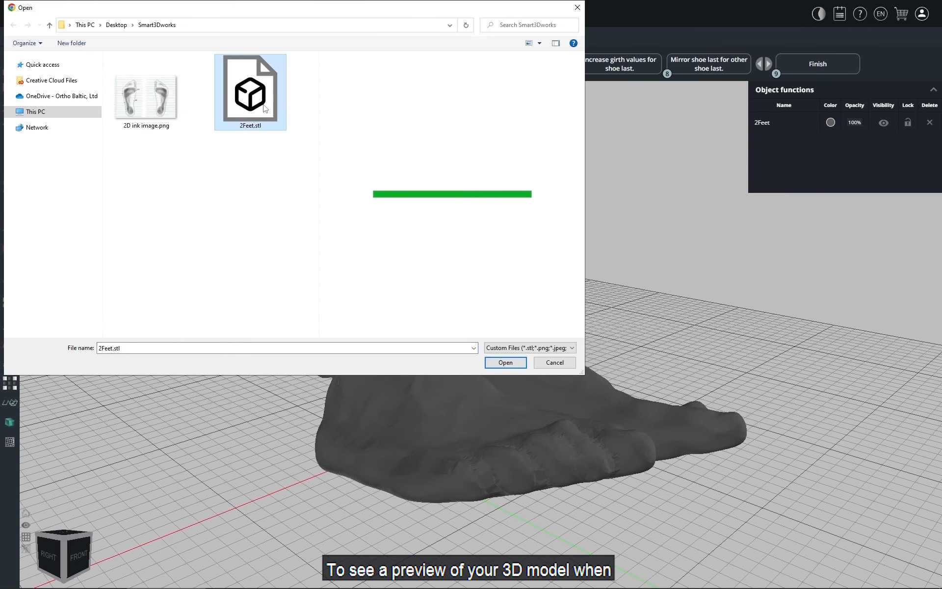
click(555, 45)
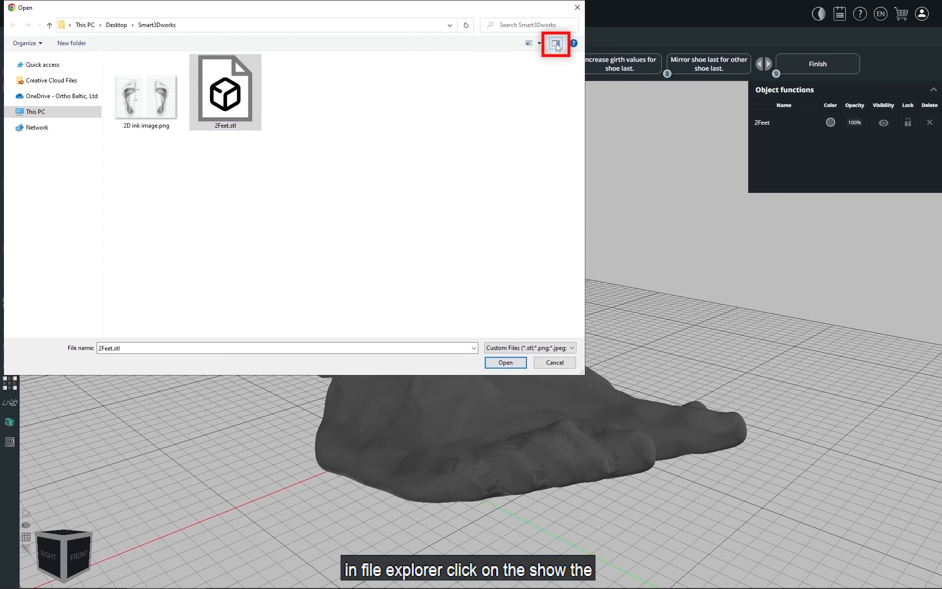
click(555, 44)
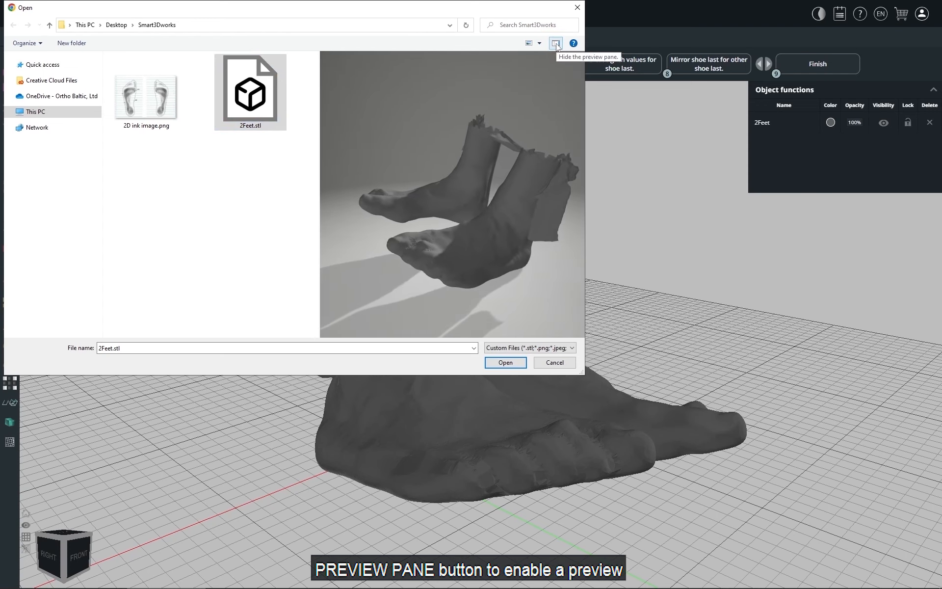
click(542, 364)
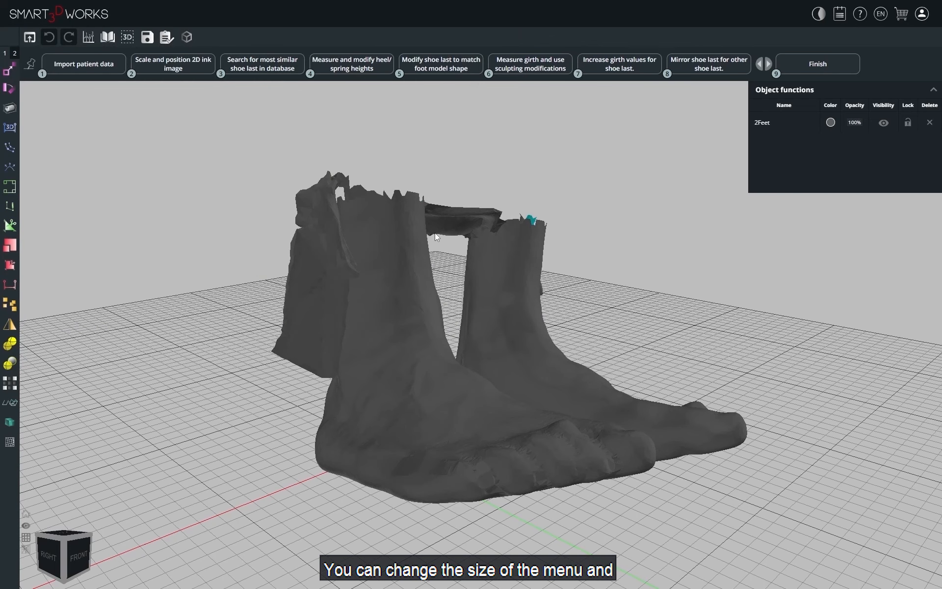
Enlarge the whole interface, reduce it to 90%, and restore it to normal size.
key(ctrl+plus)
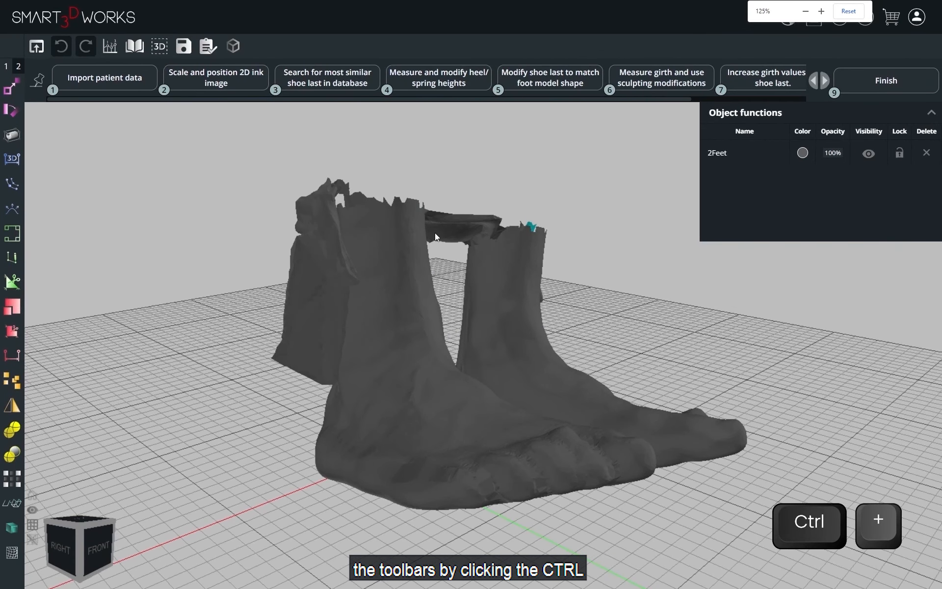
key(ctrl+plus)
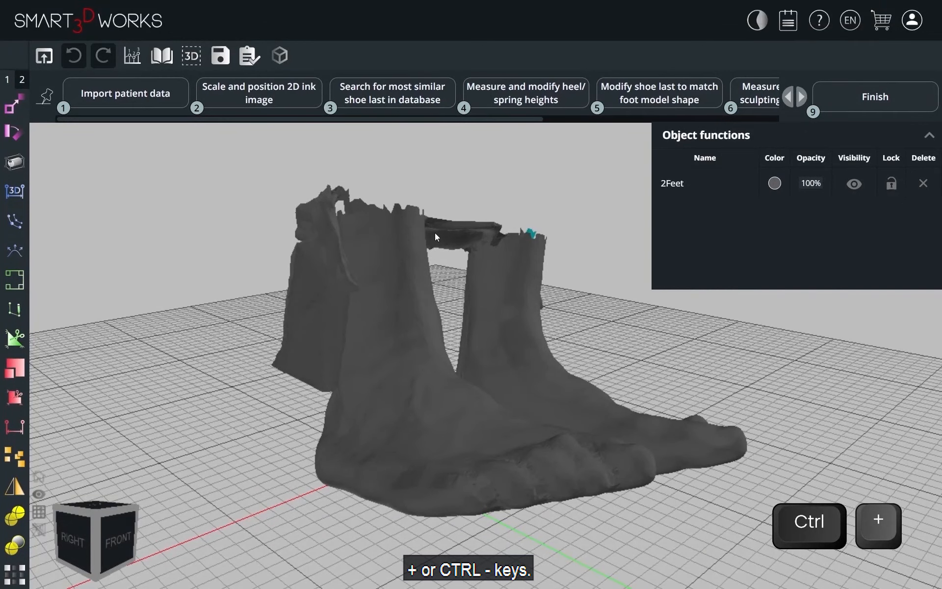
key(ctrl+minus)
key(ctrl+minus)
key(ctrl+minus)
key(ctrl+minus)
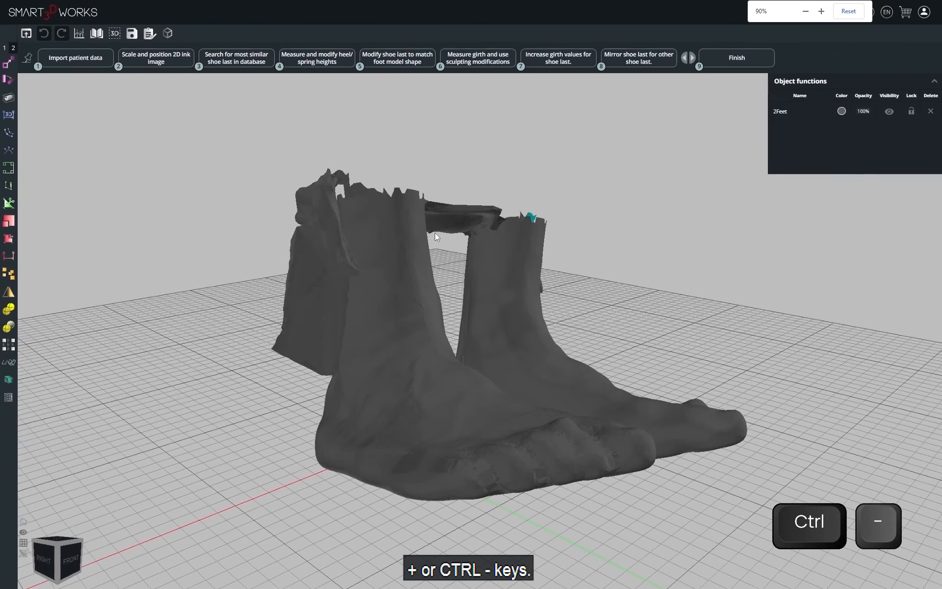
key(ctrl+plus)
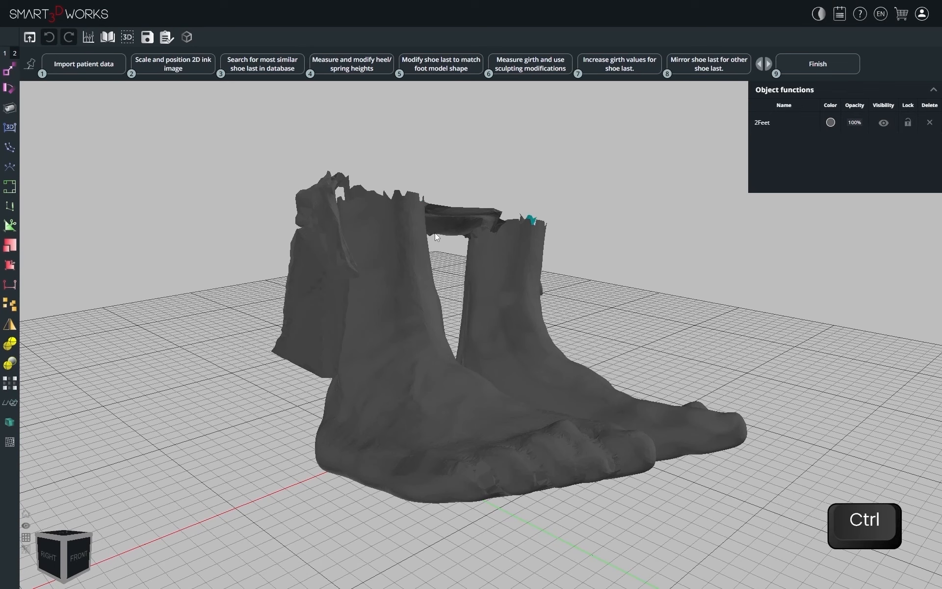
Save the project and delete the 2Feet model from the scene.
click(149, 38)
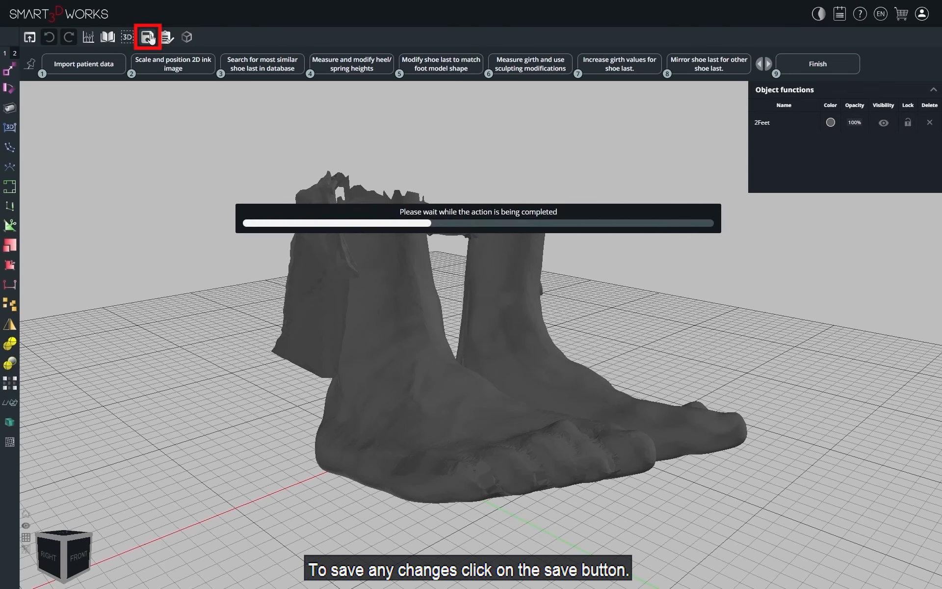
click(369, 282)
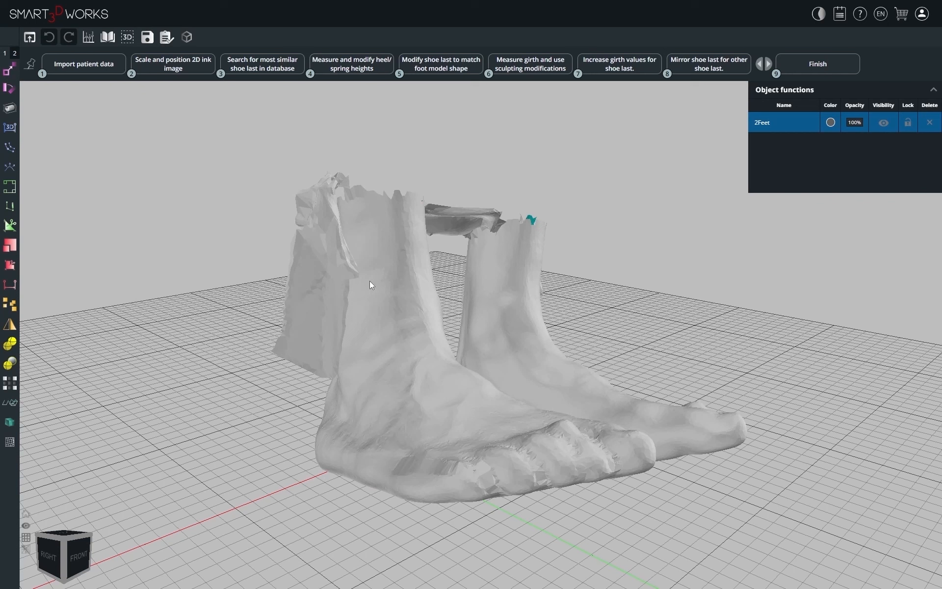
key(Delete)
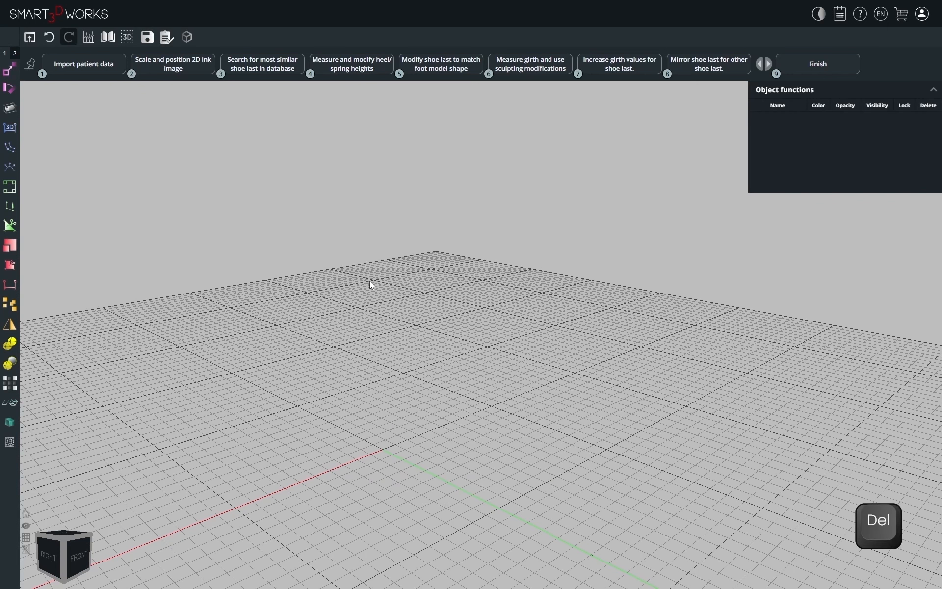
Undo the deletion of the 2Feet model and redo it.
click(54, 38)
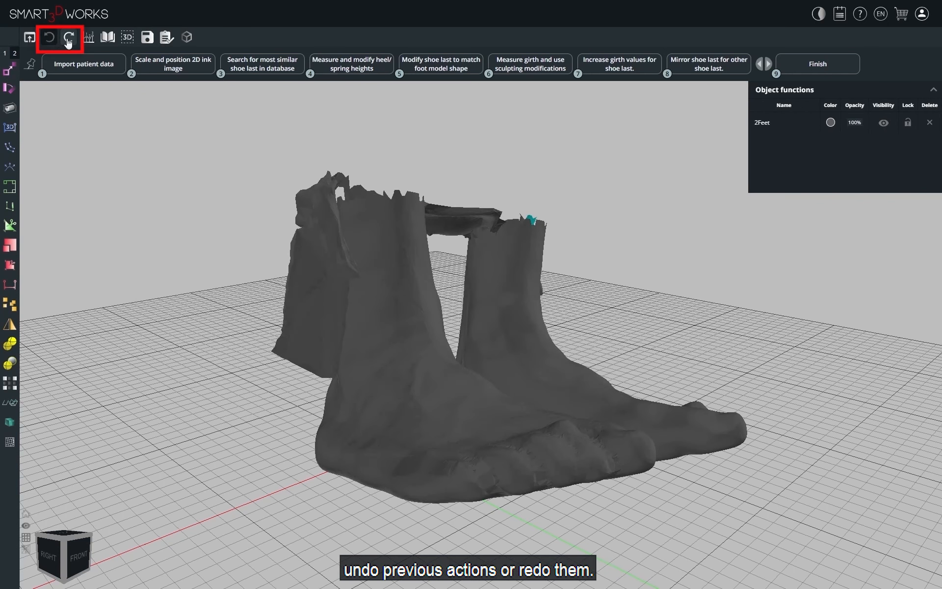
click(69, 38)
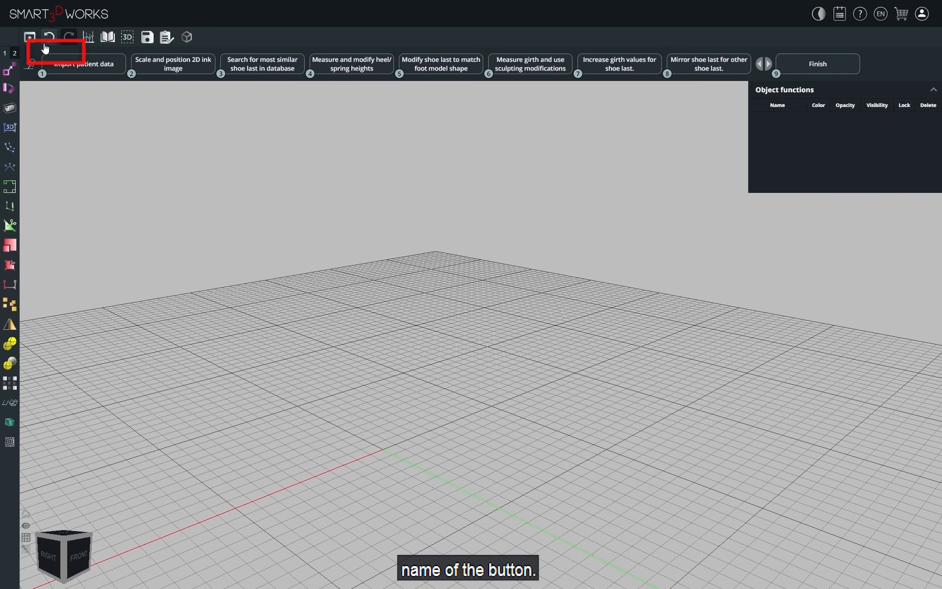
Activate the Move tool and deactivate it again.
click(10, 73)
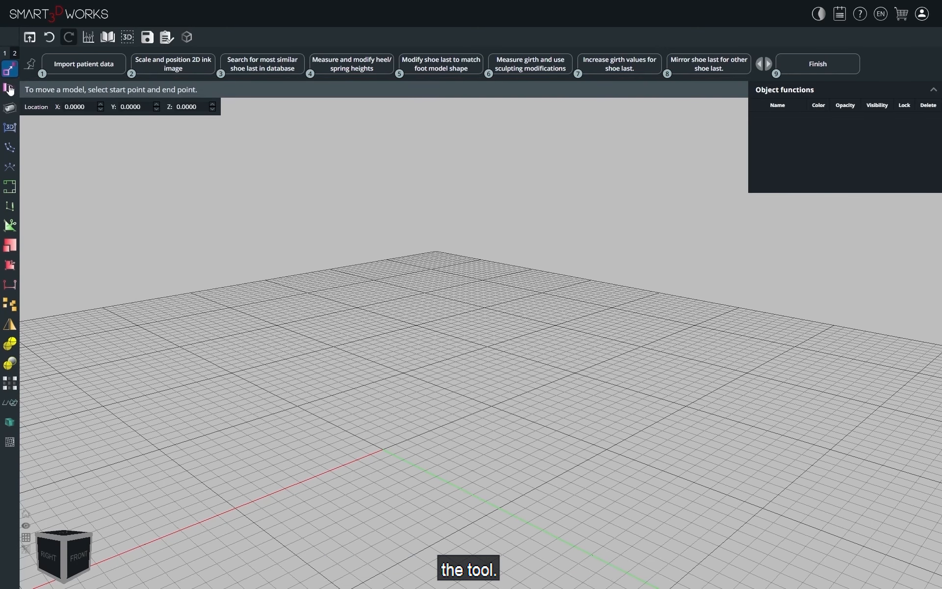
click(10, 70)
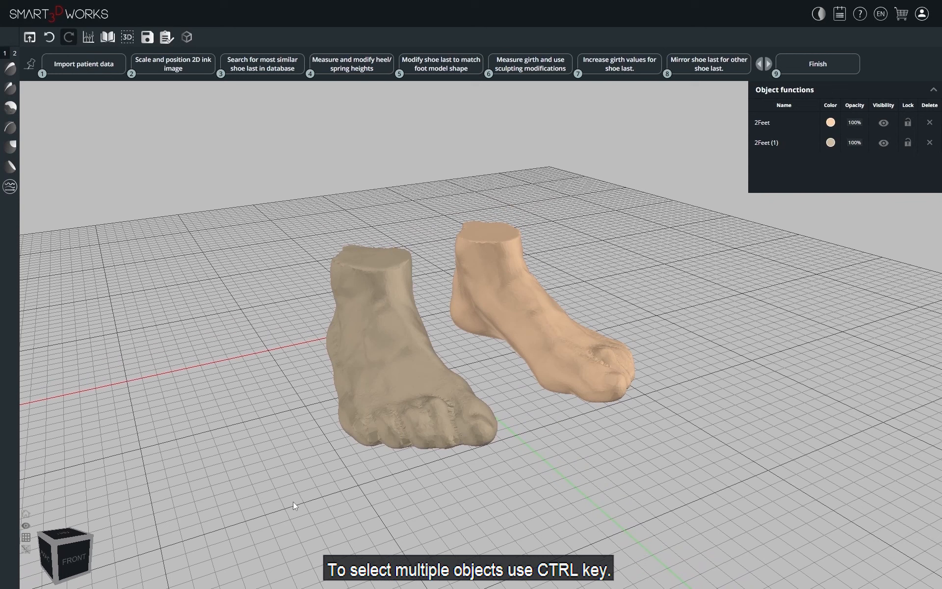
Select both foot models together and clear the entire selection at once.
click(362, 347)
ctrl+click(534, 327)
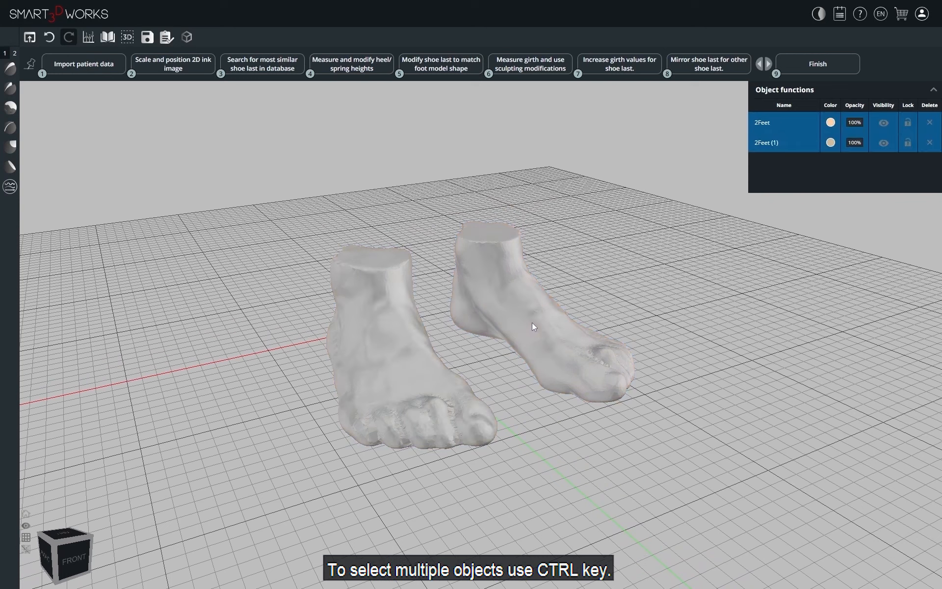
key(Escape)
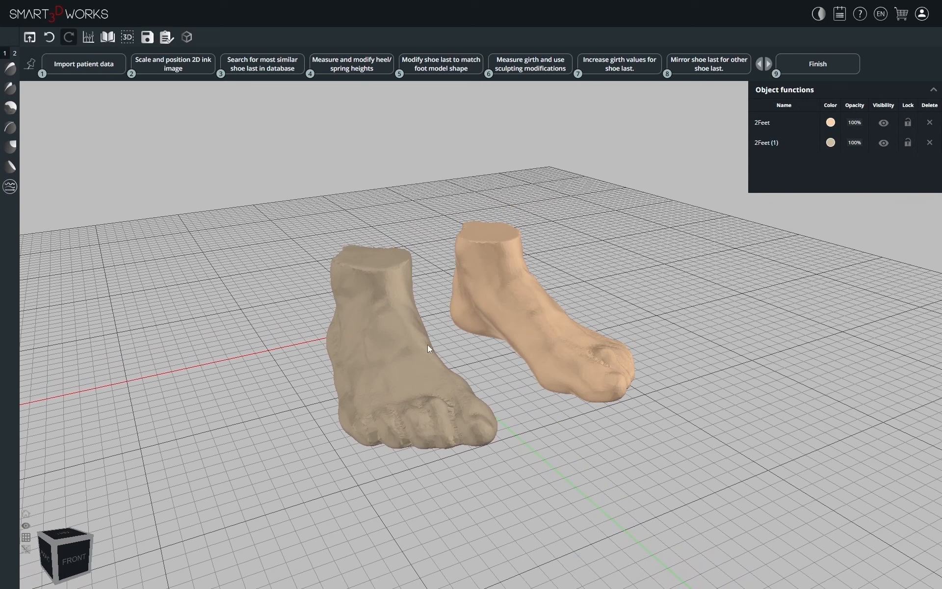
Select both foot models and deselect them one at a time, starting with 2Feet.
click(395, 343)
ctrl+click(503, 287)
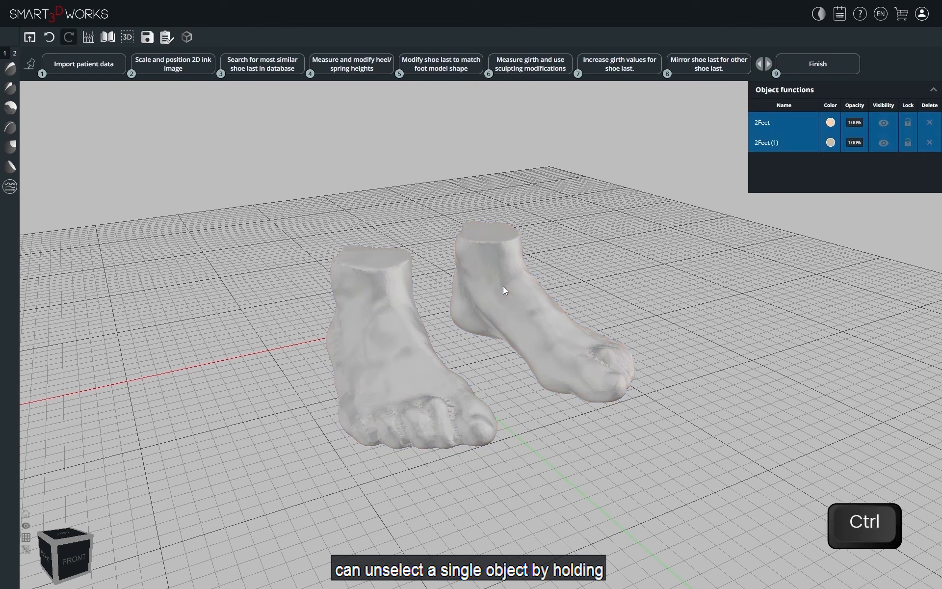
alt+click(489, 275)
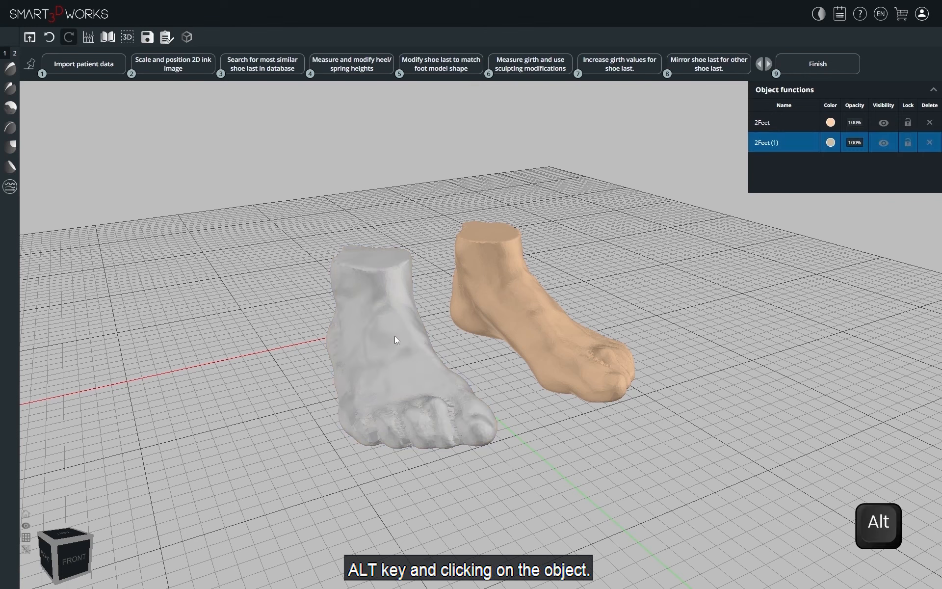
alt+click(393, 335)
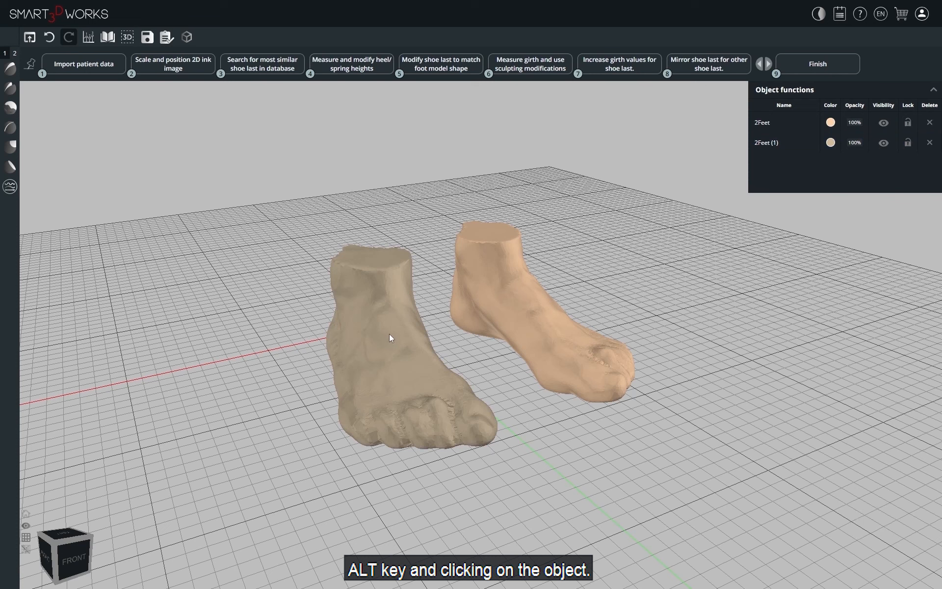
Select both foot models with a selection box drawn around them.
shift+drag(253, 171, 685, 471)
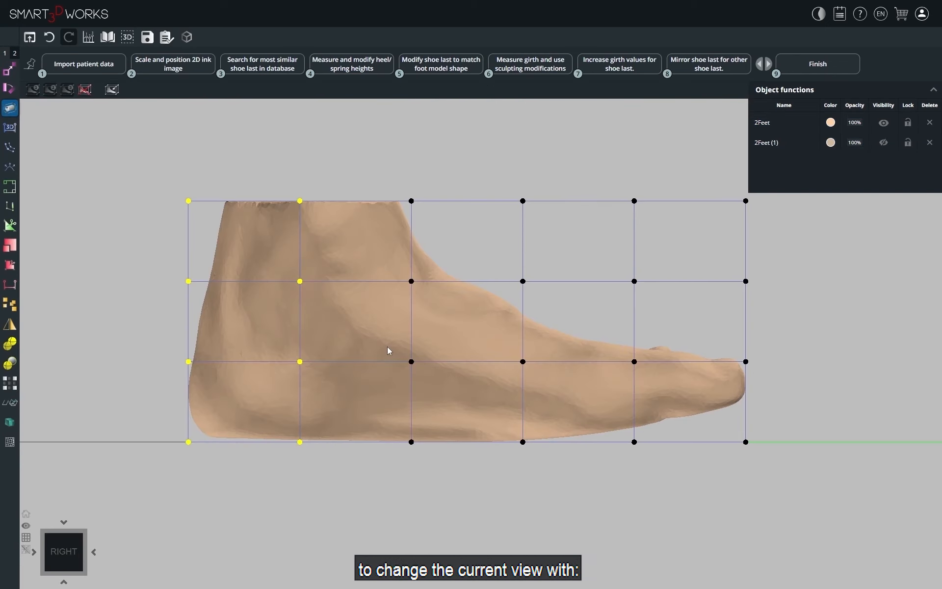
Examine the foot and its deformation lattice in the standard views, including right, left and bottom.
key(KP_8)
key(KP_6)
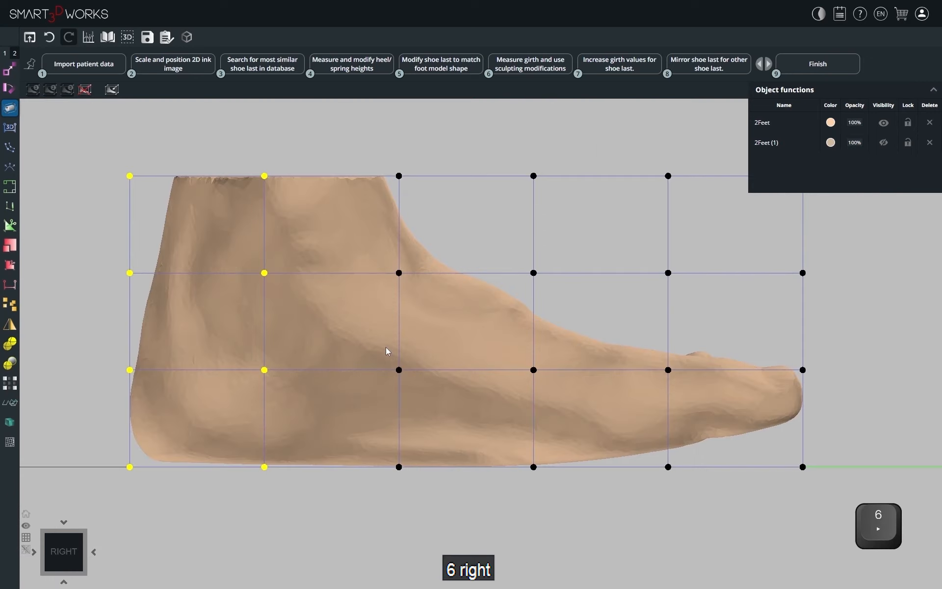
key(KP_5)
key(KP_4)
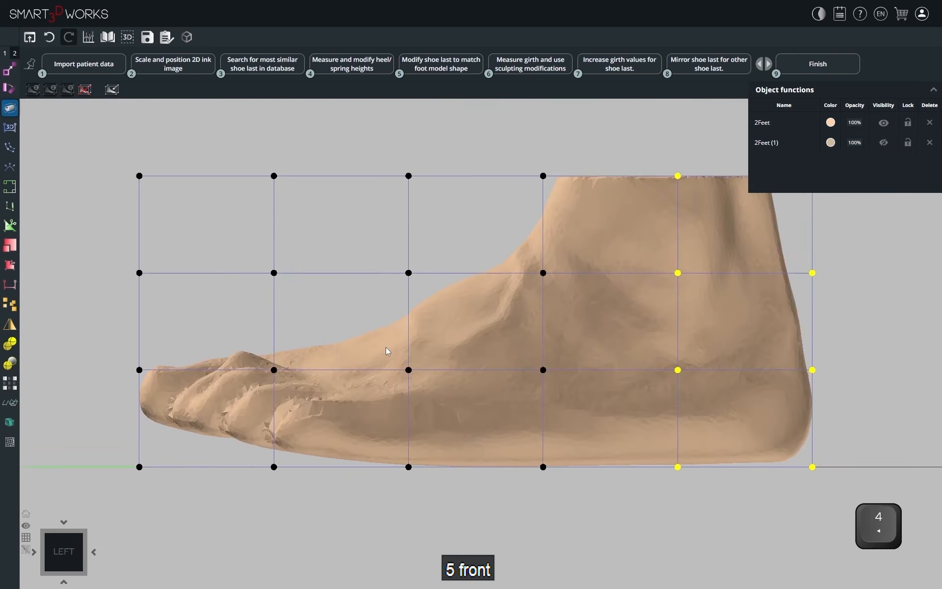
key(KP_2)
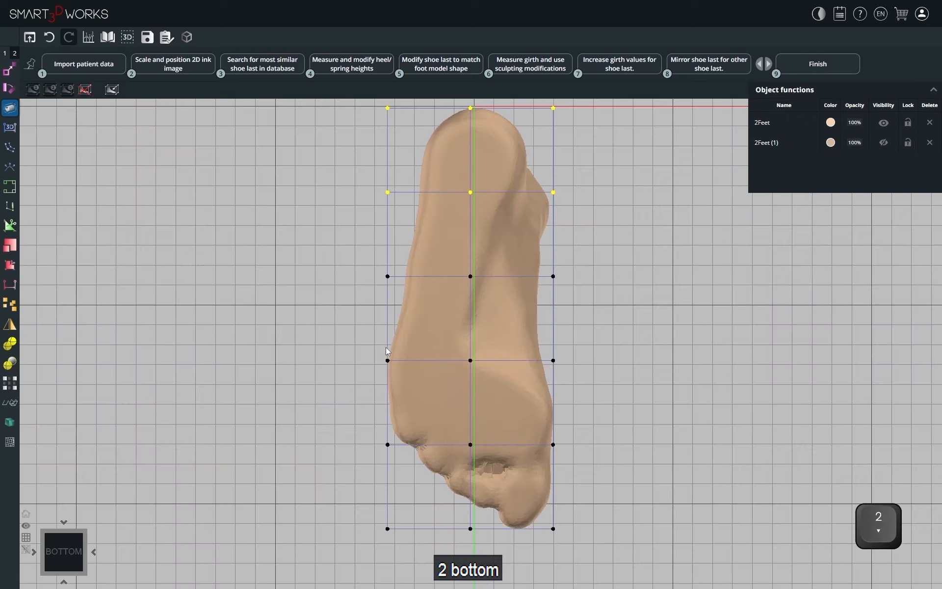
key(KP_0)
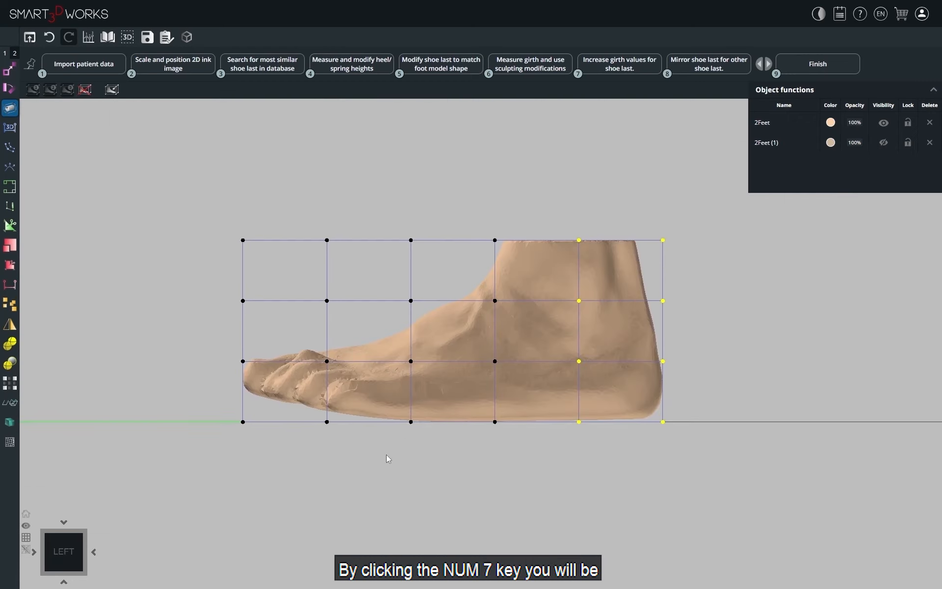
Fit the foot model to the current view, and refit it in the right view.
key(KP_7)
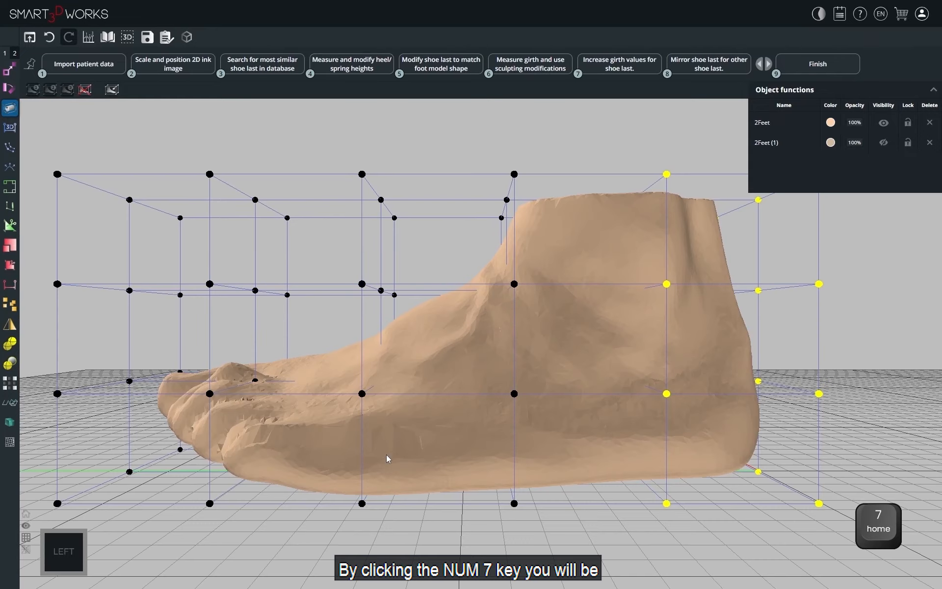
scroll(427, 377, up, 3)
middle_drag(425, 373, 470, 388)
key(KP_6)
scroll(470, 388, down, 2)
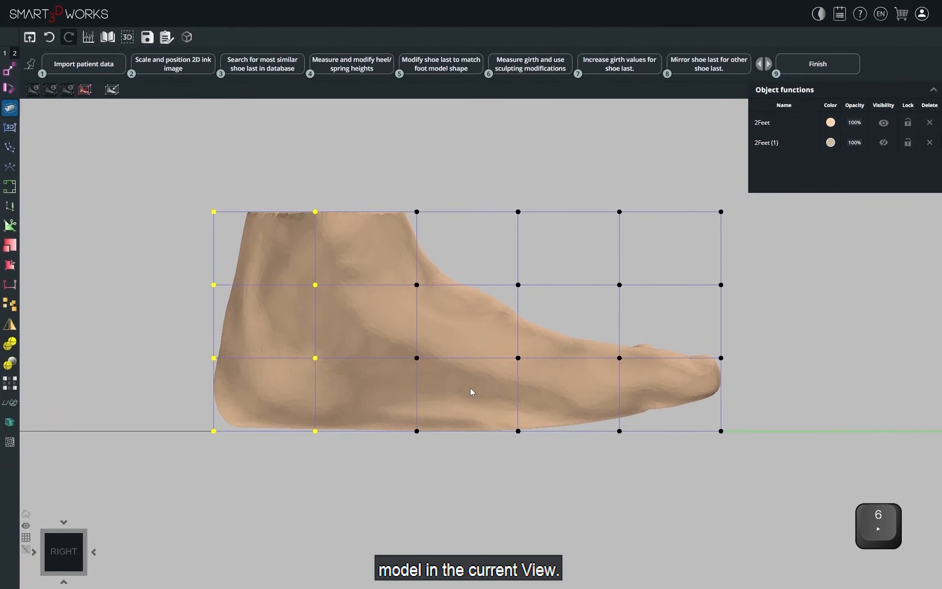
key(KP_7)
key(KP_7)
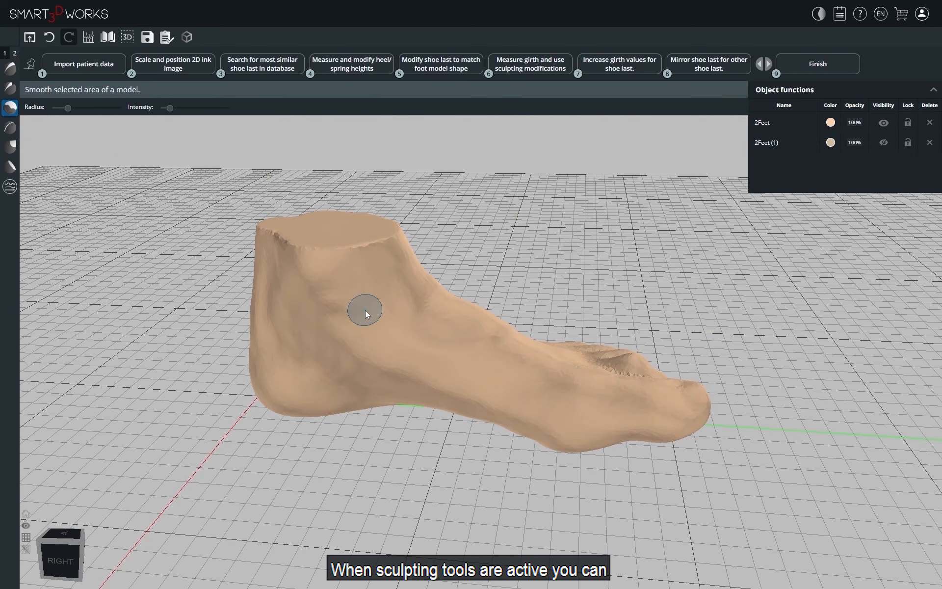
Enlarge the radius of the Smooth sculpting tool, reduce it again, and exit the tool.
key(plus)
key(plus)
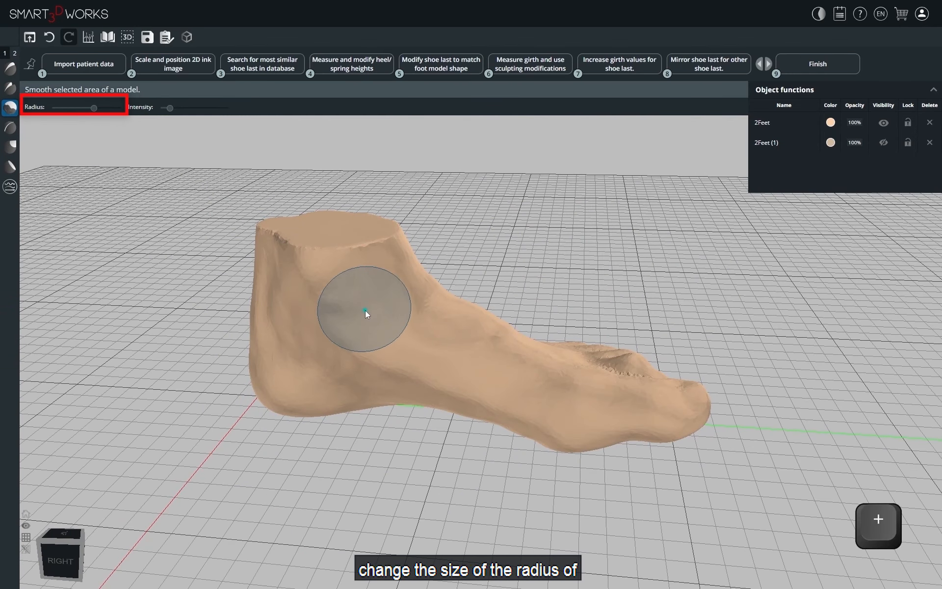
key(minus)
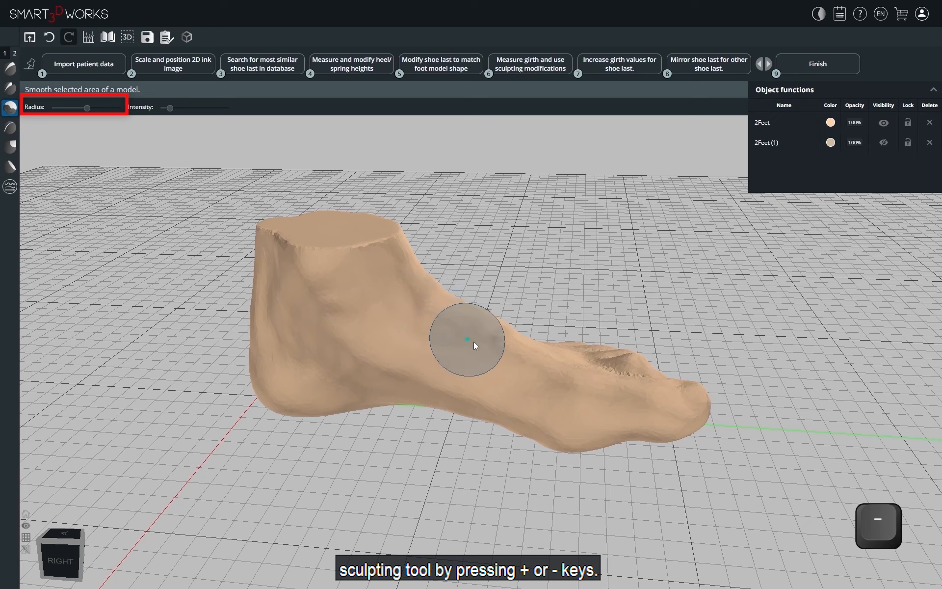
key(minus)
key(minus)
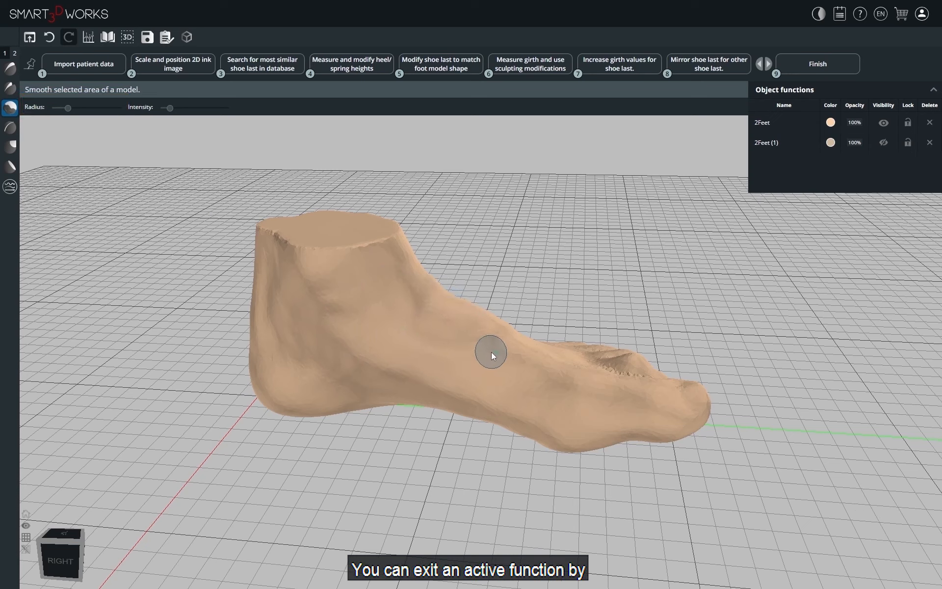
key(Escape)
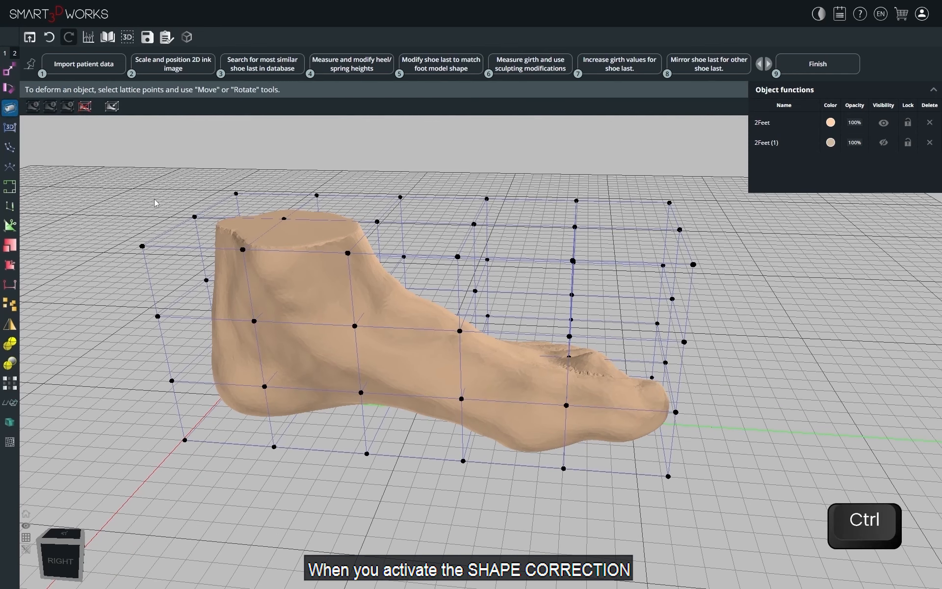
In the right view, select the three columns of lattice points around the heel and ankle, and nudge them slightly upward.
key(6)
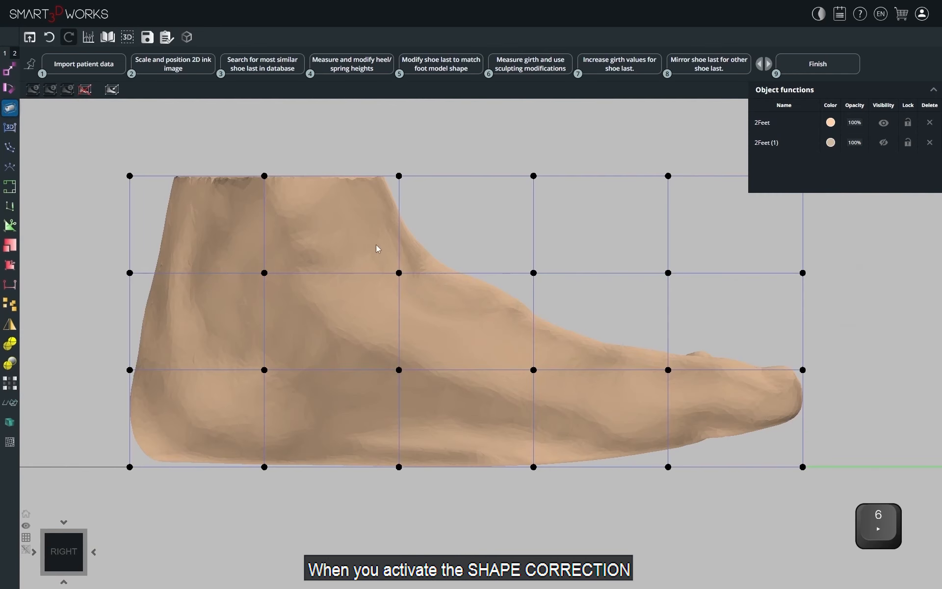
scroll(426, 260, down, 3)
shift+drag(216, 188, 473, 426)
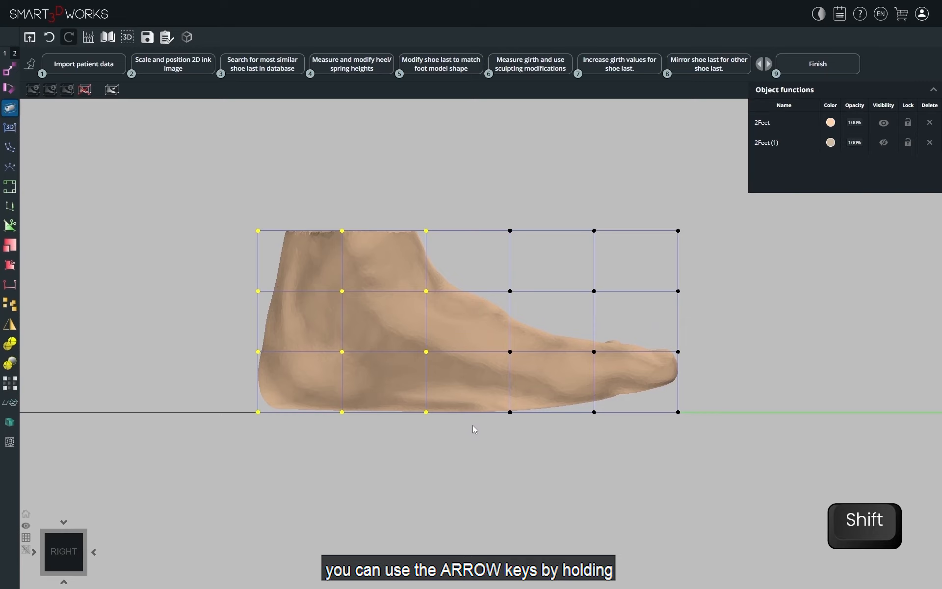
key(Up)
key(Up)
key(Up)
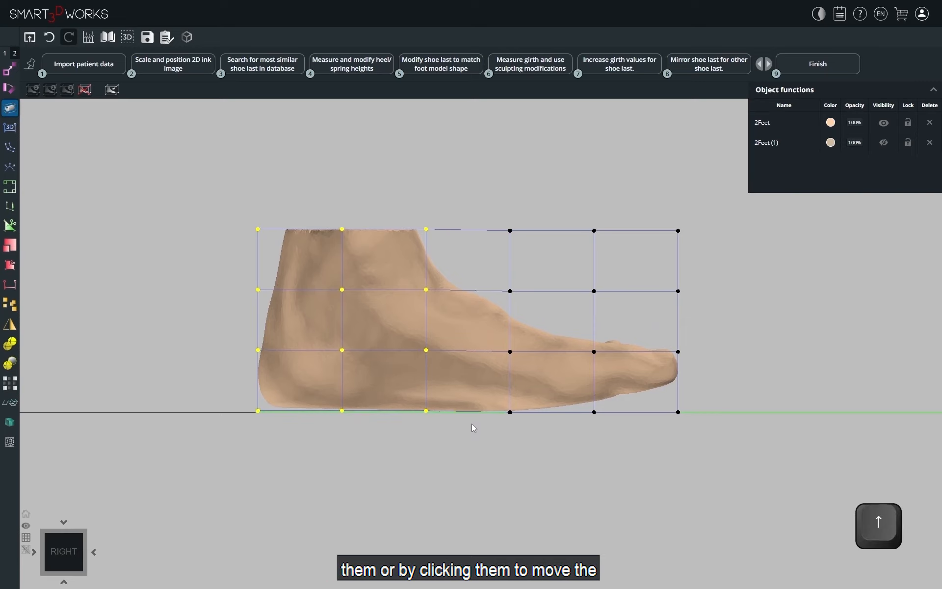
key(Up)
key(Up)
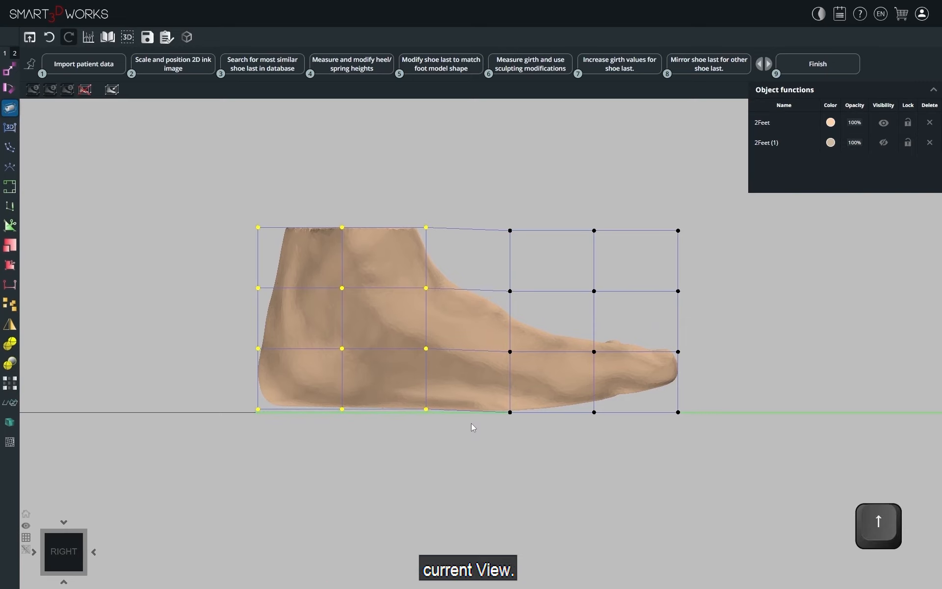
Nudge to the right and down in the right view with the heel-side lattice points selected.
key(Right)
key(Right)
key(Down)
key(Down)
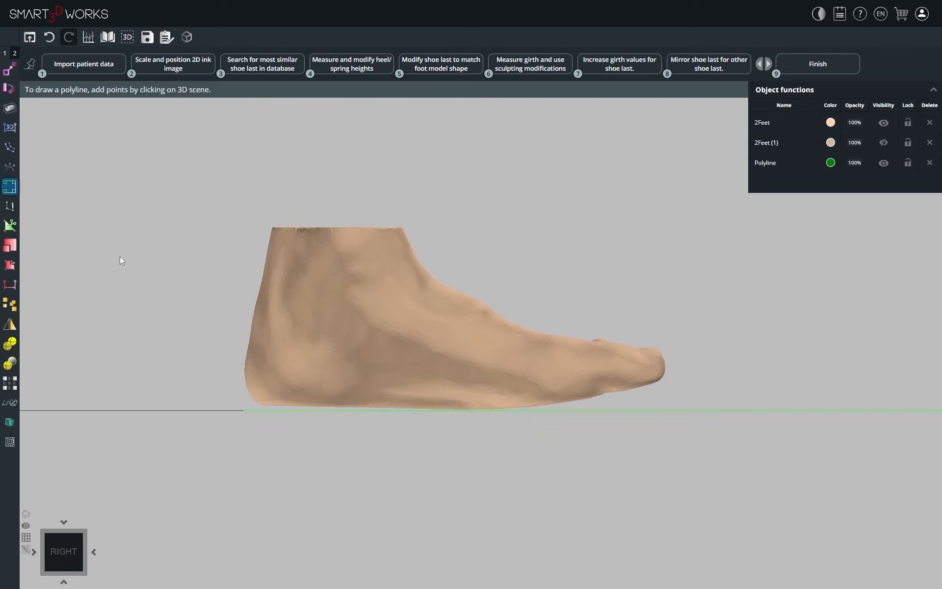
Enable Ortho mode and draw a closed rectangular polyline around the foot, with its lower edge along the ground line.
key(F8)
click(215, 409)
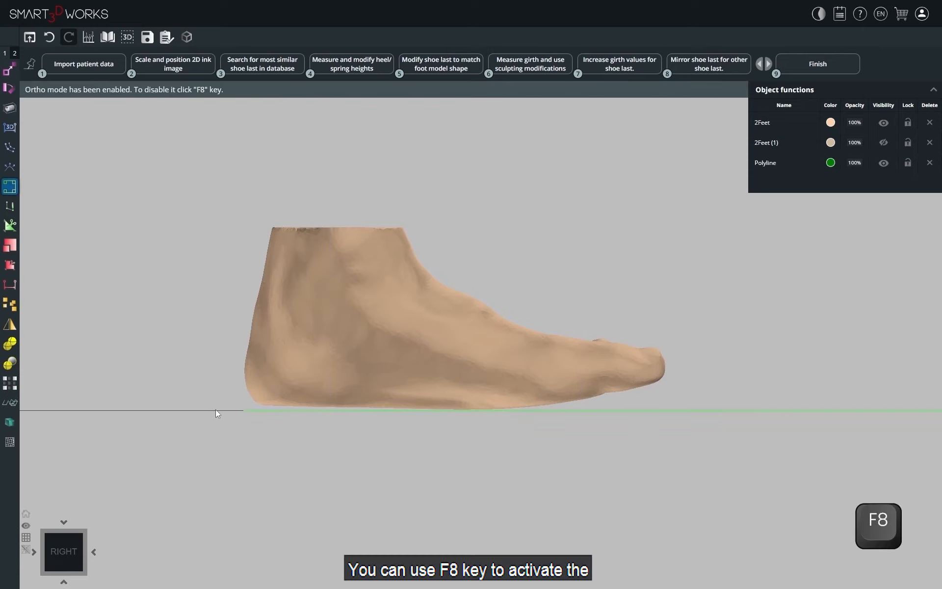
click(221, 165)
click(691, 409)
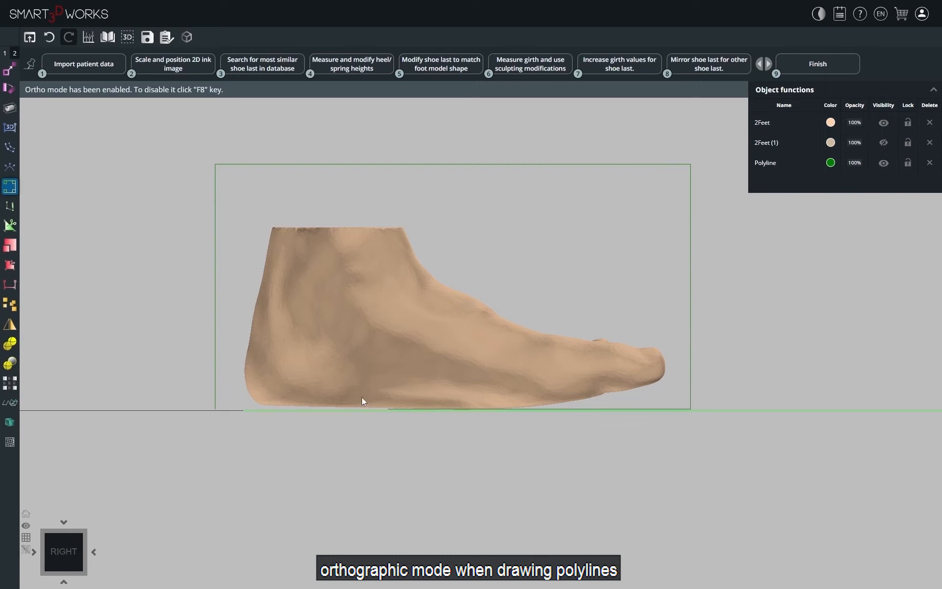
click(12, 189)
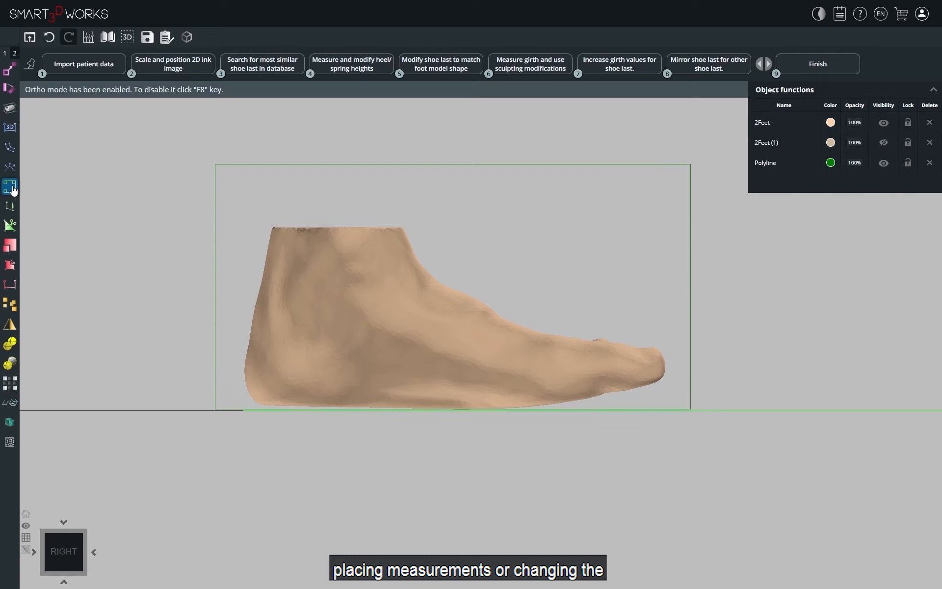
click(13, 190)
Start another polyline with Ortho mode disabled and draw a closed, freely angled four-sided outline around the first rectangle.
click(12, 190)
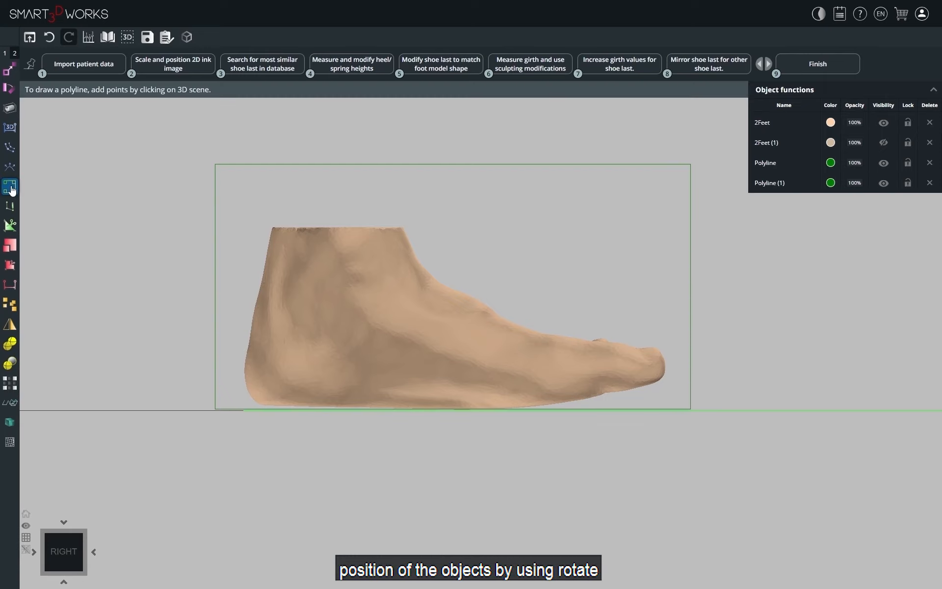
key(F8)
click(187, 422)
click(181, 143)
click(727, 138)
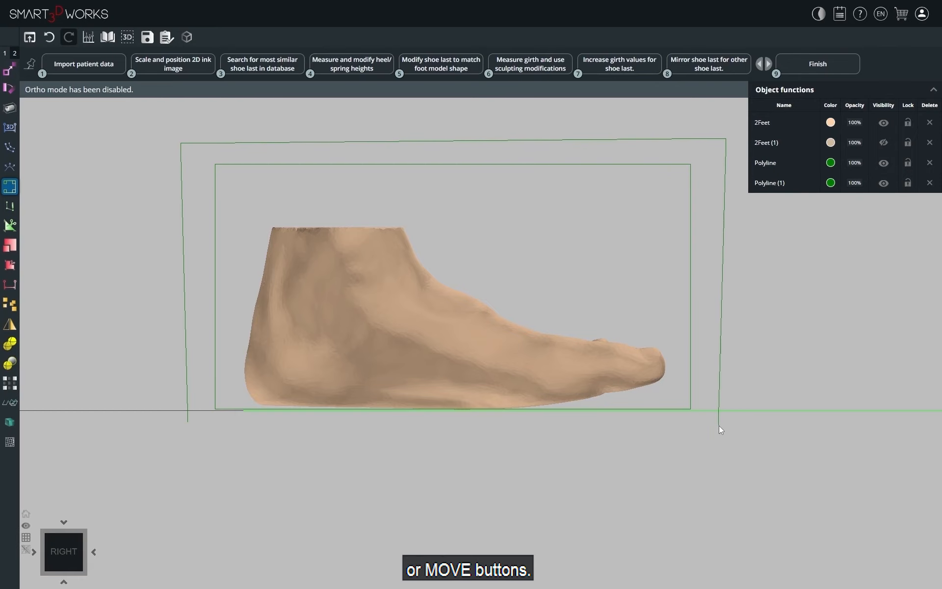
click(719, 426)
click(188, 422)
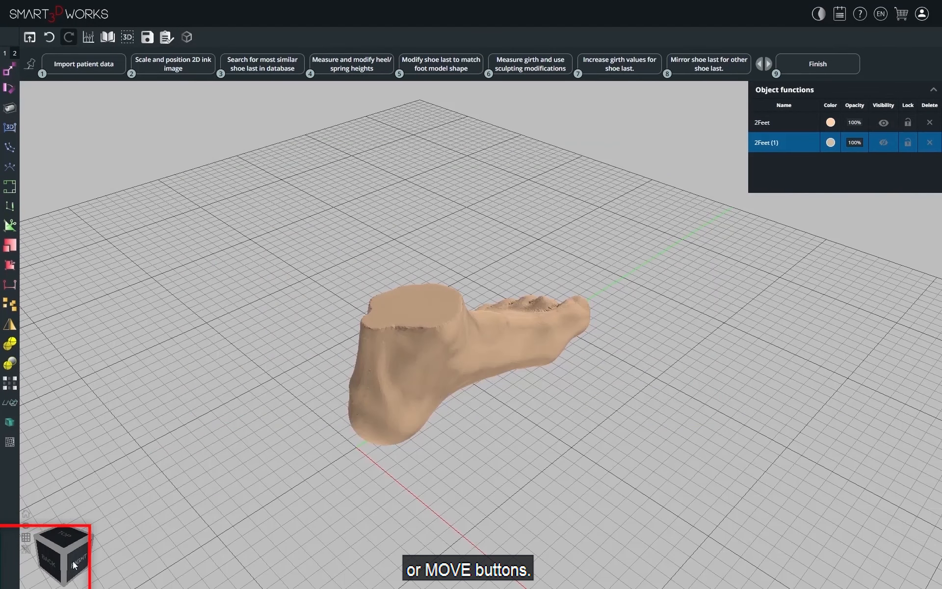
Examine the foot from the right, left and top using the view cube, and return to the home view.
click(74, 564)
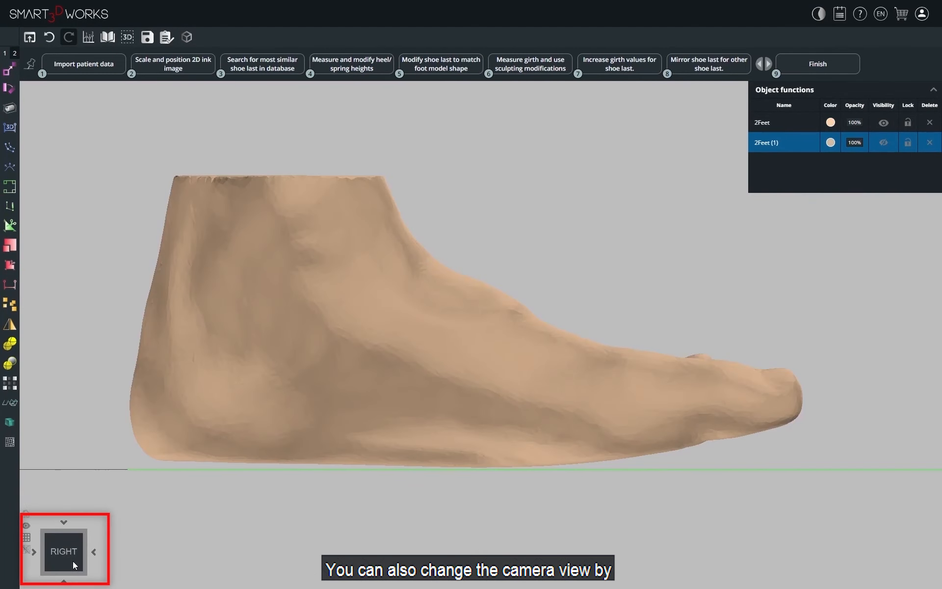
click(92, 555)
click(92, 556)
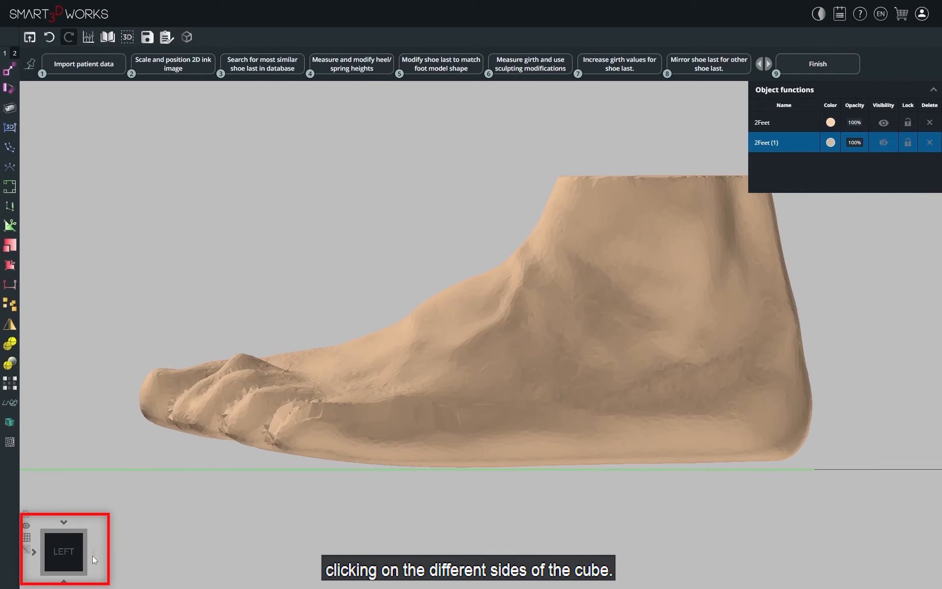
click(92, 556)
click(67, 524)
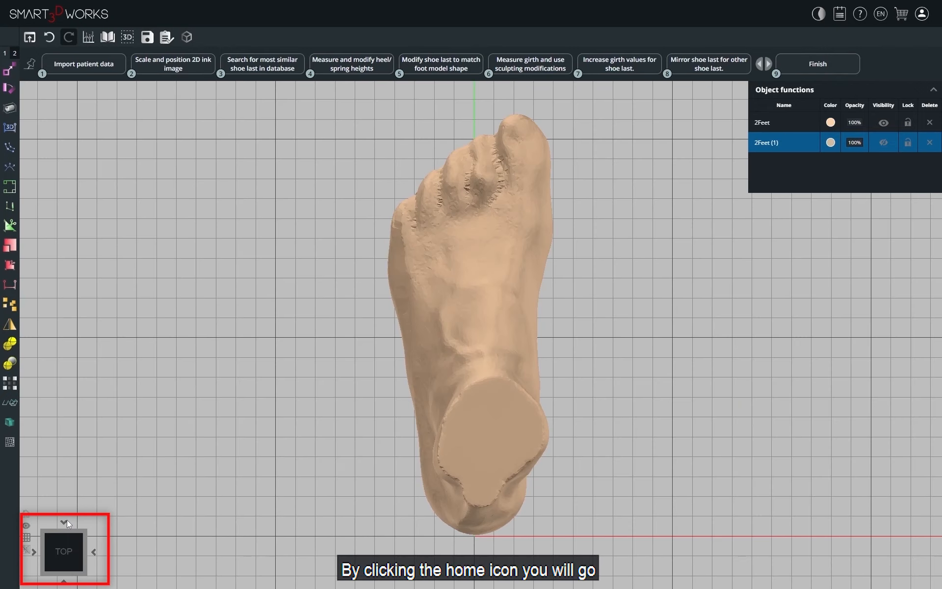
click(26, 514)
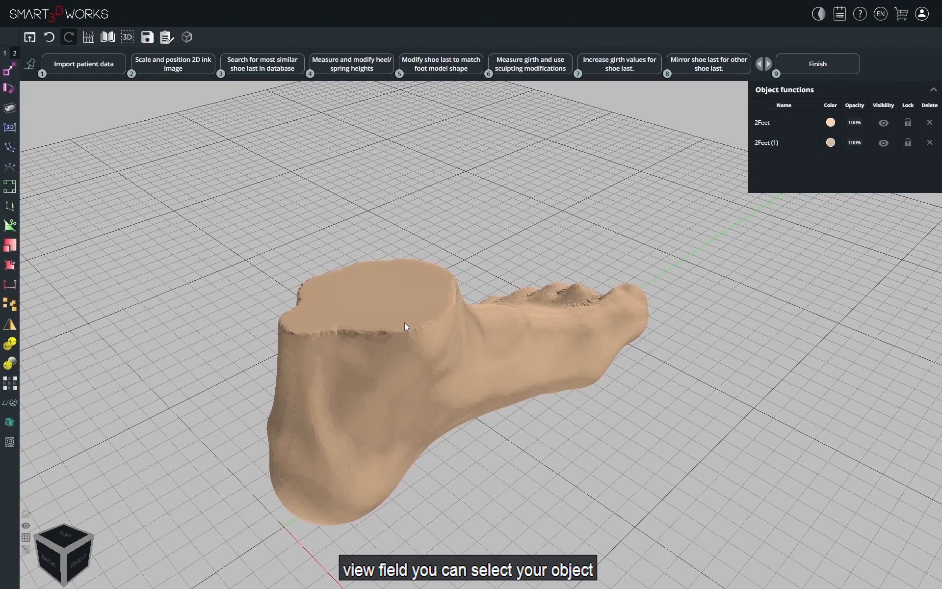
Focus the view on the 2Feet (1) object, and switch the ground grid off and on again.
click(800, 145)
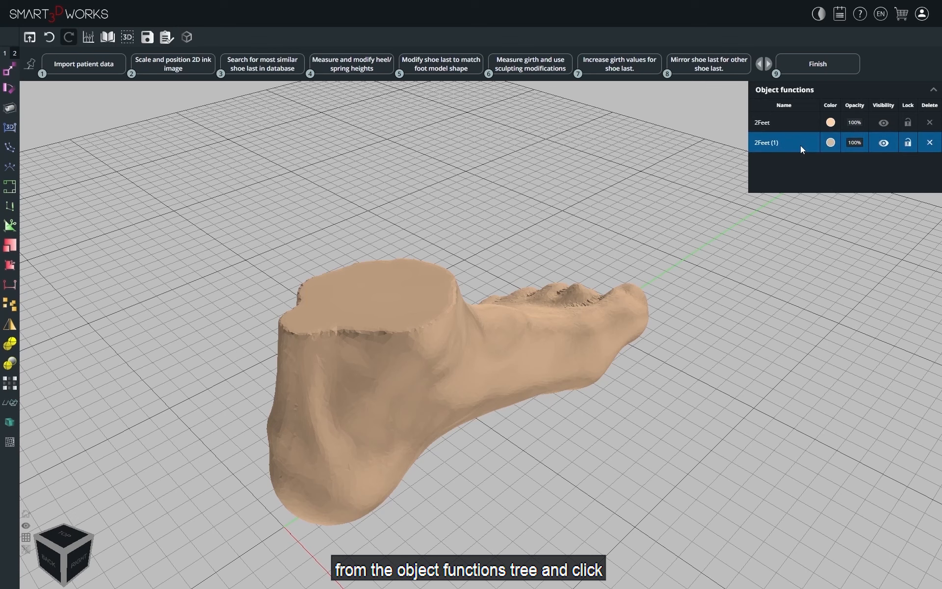
click(25, 525)
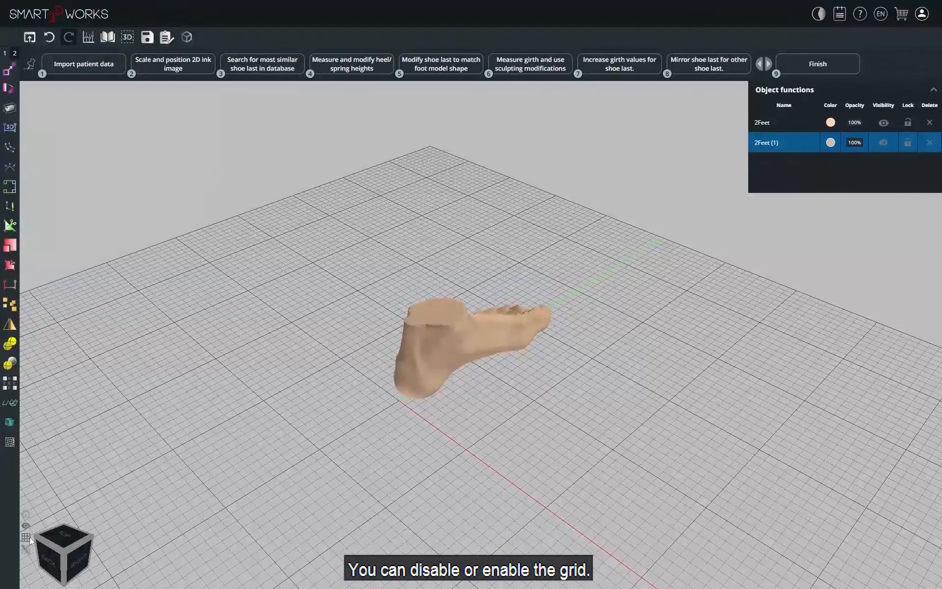
click(26, 538)
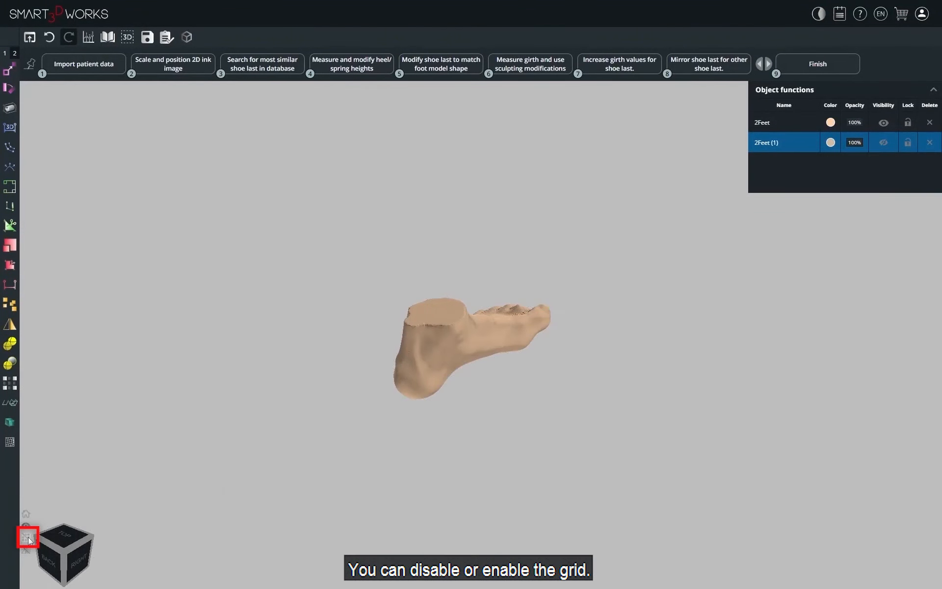
click(27, 539)
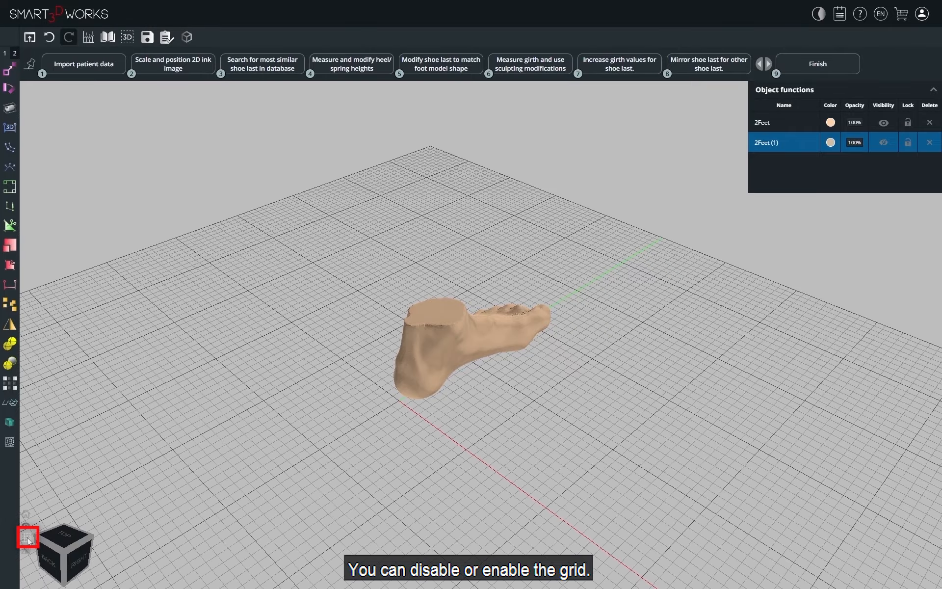
Enable wireframe mode, examine the foot's mesh triangles from the heel, toe and outer sides, and disable wireframe again.
drag(398, 446, 405, 324)
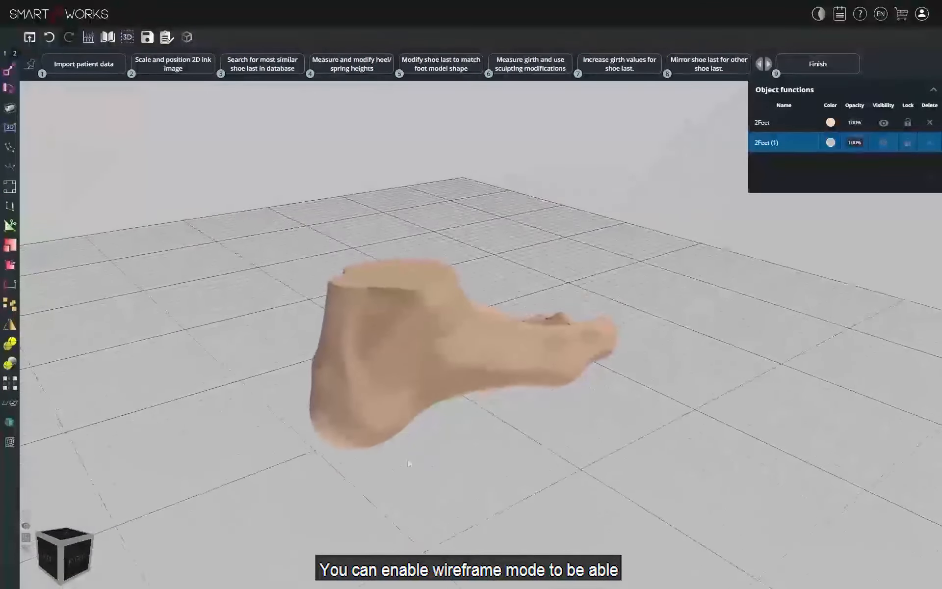
click(27, 551)
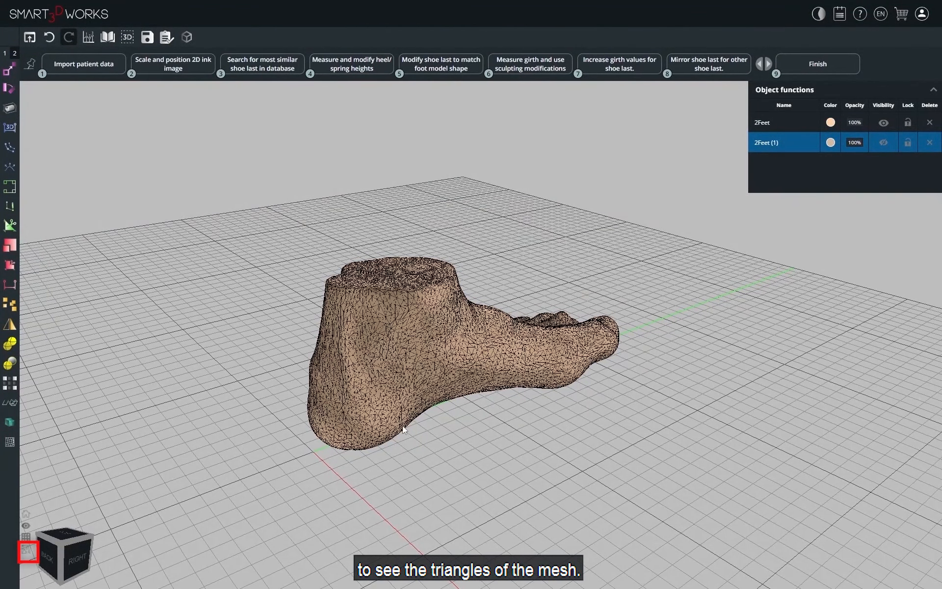
drag(402, 425, 197, 440)
scroll(344, 412, up, 4)
drag(599, 450, 270, 455)
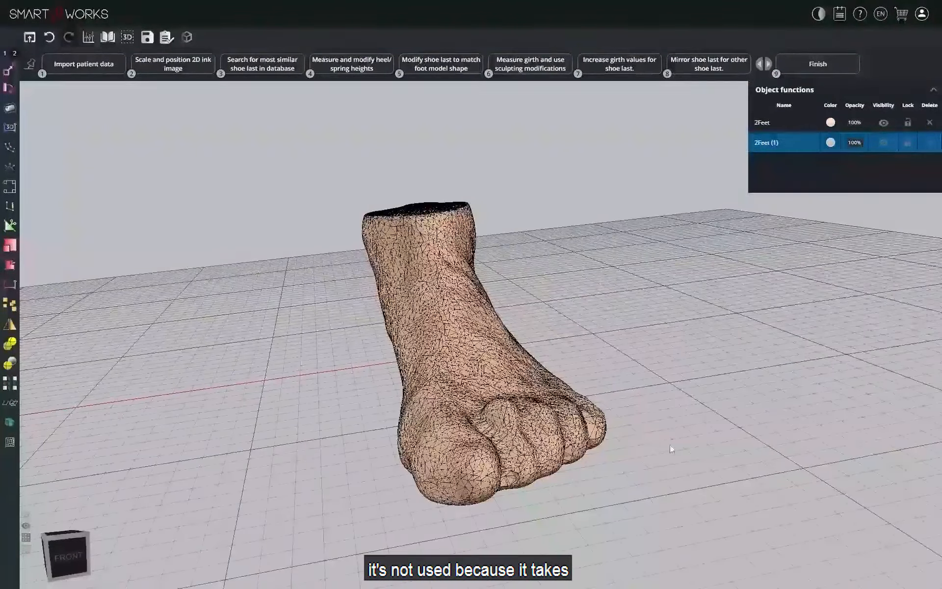
drag(671, 445, 321, 463)
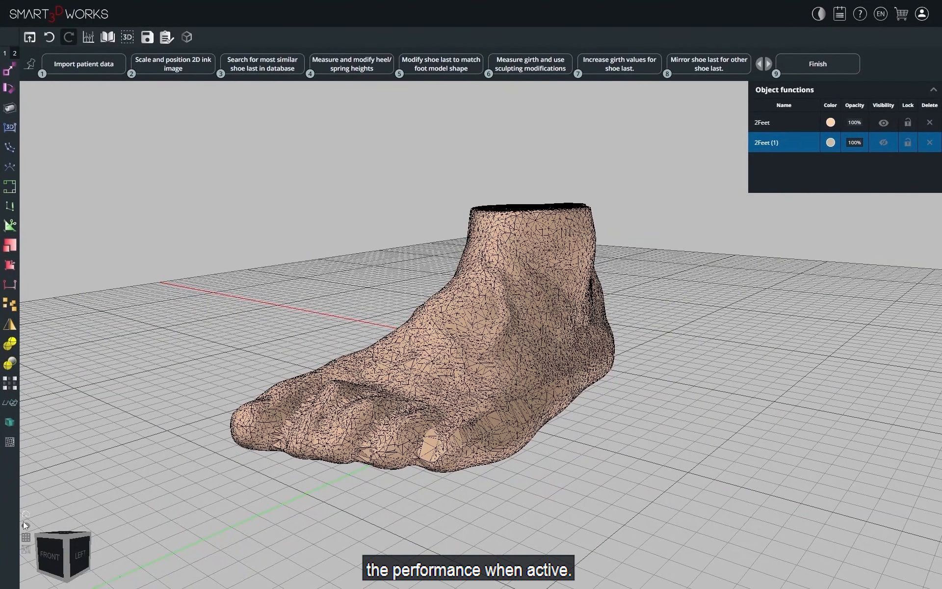
click(25, 551)
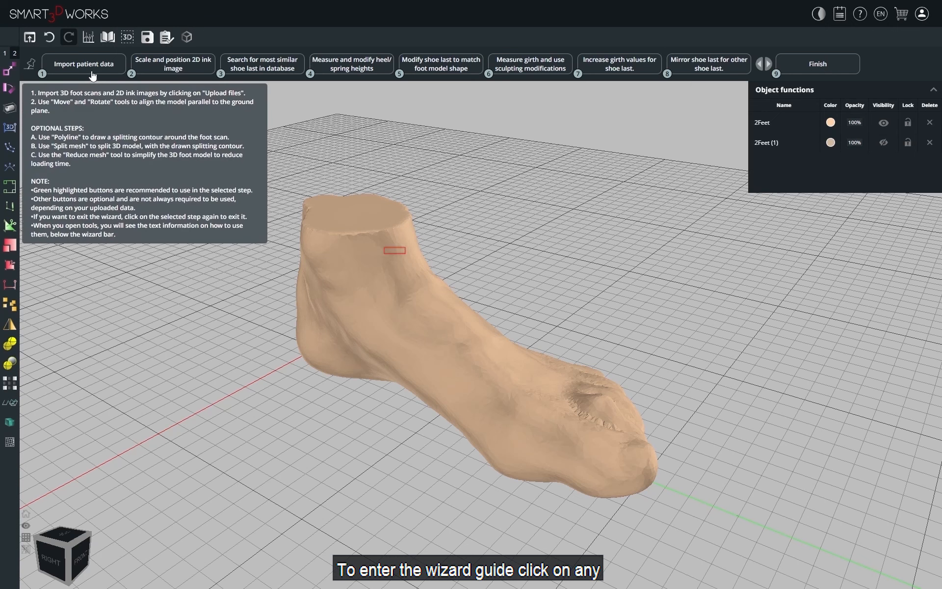
Enter and exit the Import patient data wizard step several times to compare its reduced toolset with the full toolbars.
click(93, 74)
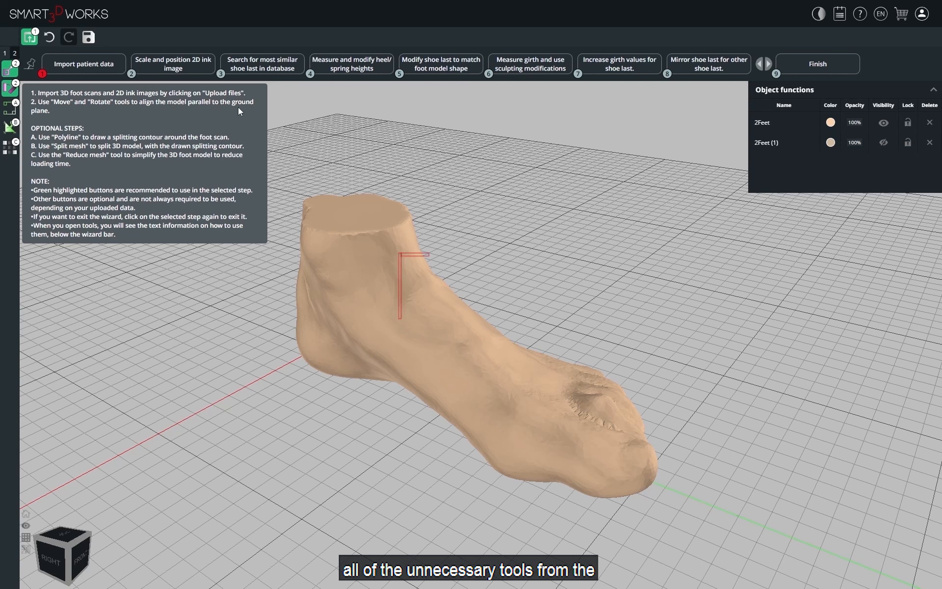
click(94, 68)
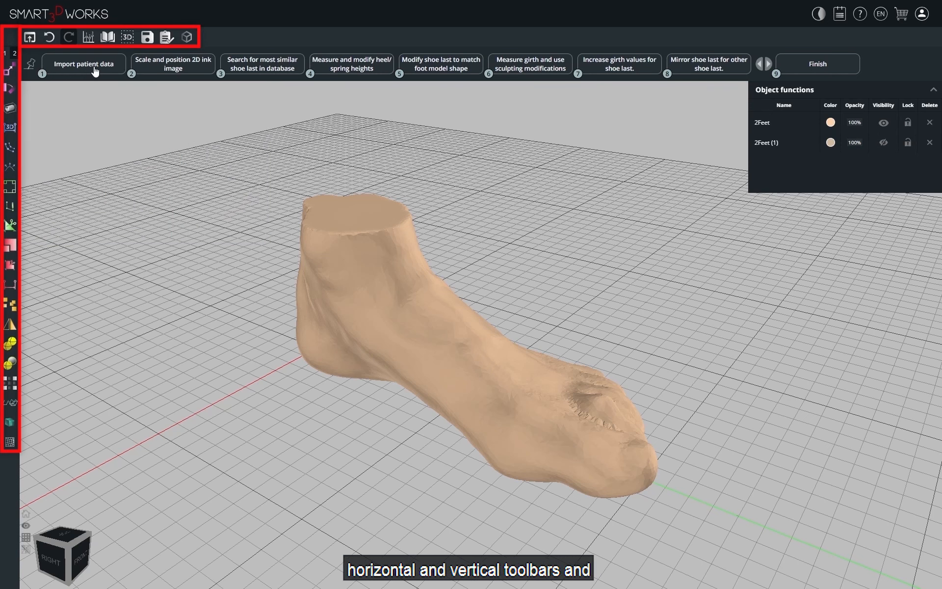
click(94, 69)
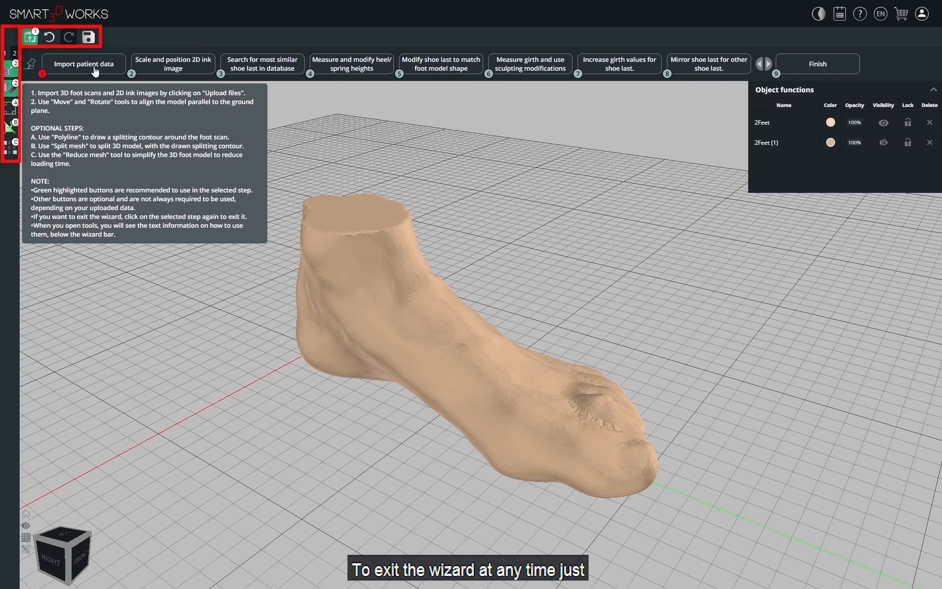
click(95, 69)
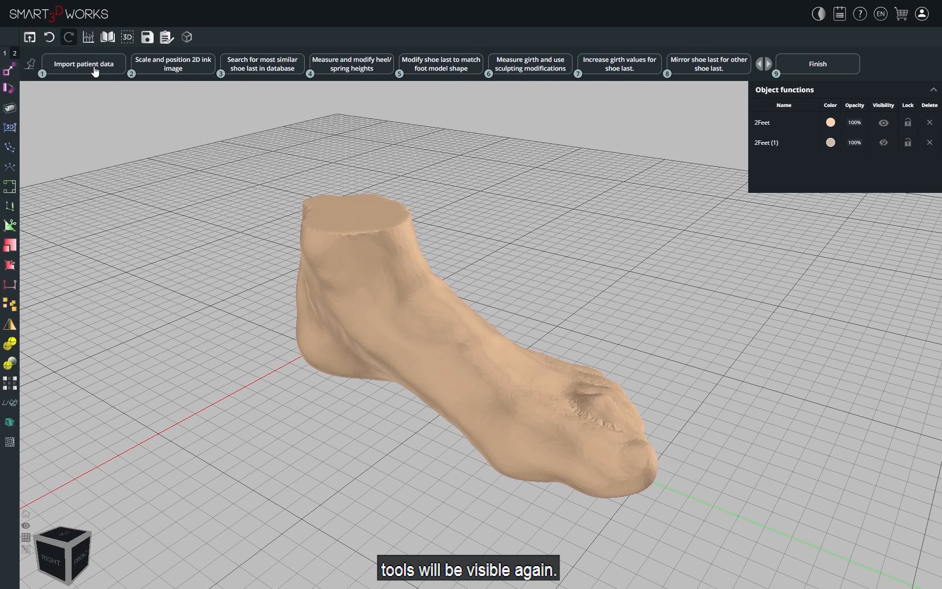
click(95, 72)
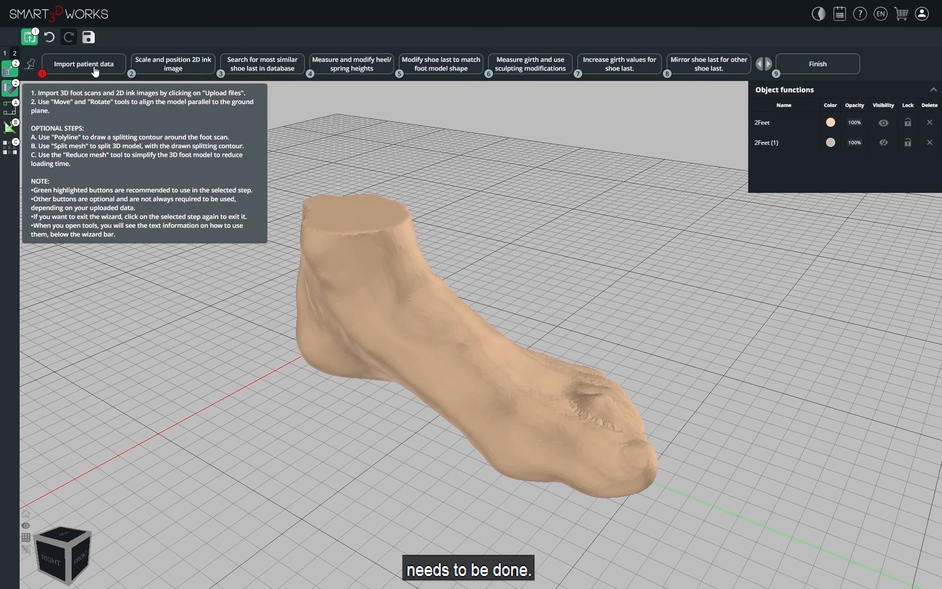
click(95, 72)
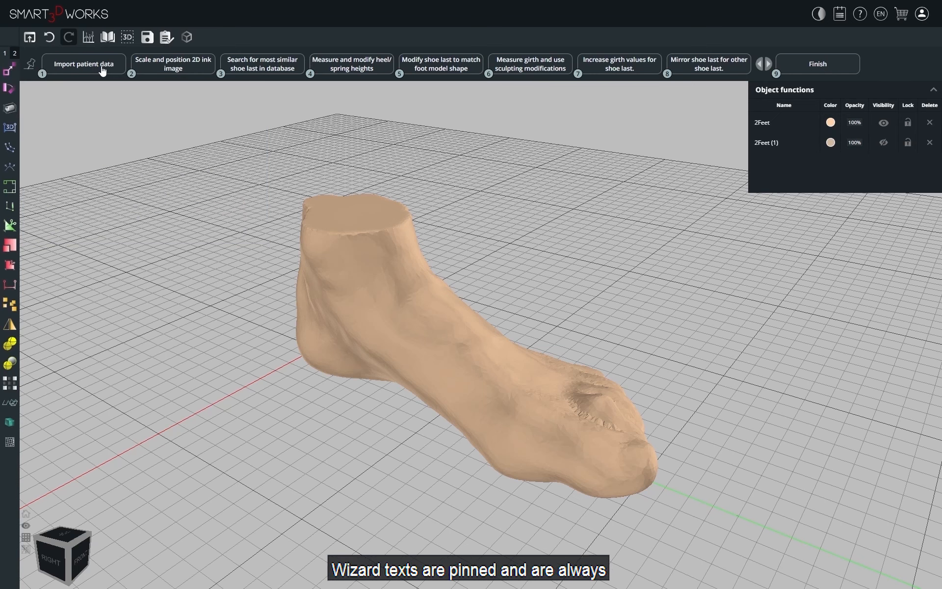
Enter the Scale and position 2D ink image wizard step, unpin its instruction text, view it on demand, and pin it again.
click(141, 69)
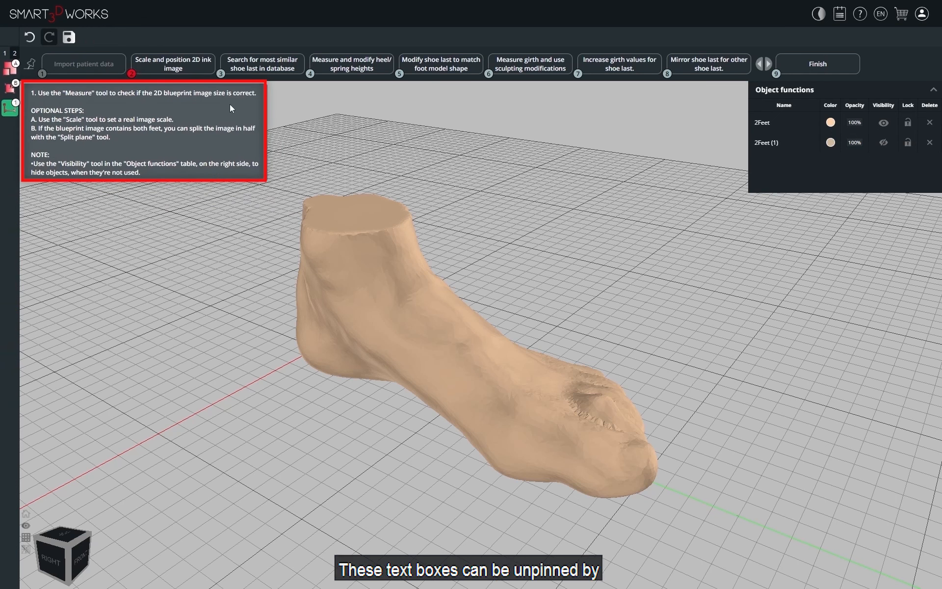
click(29, 64)
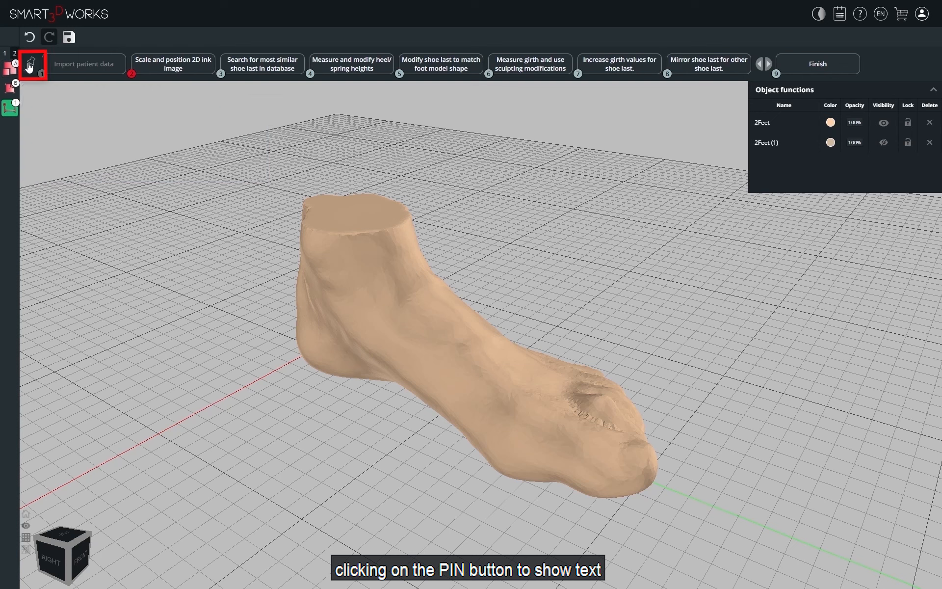
mouse_move(168, 71)
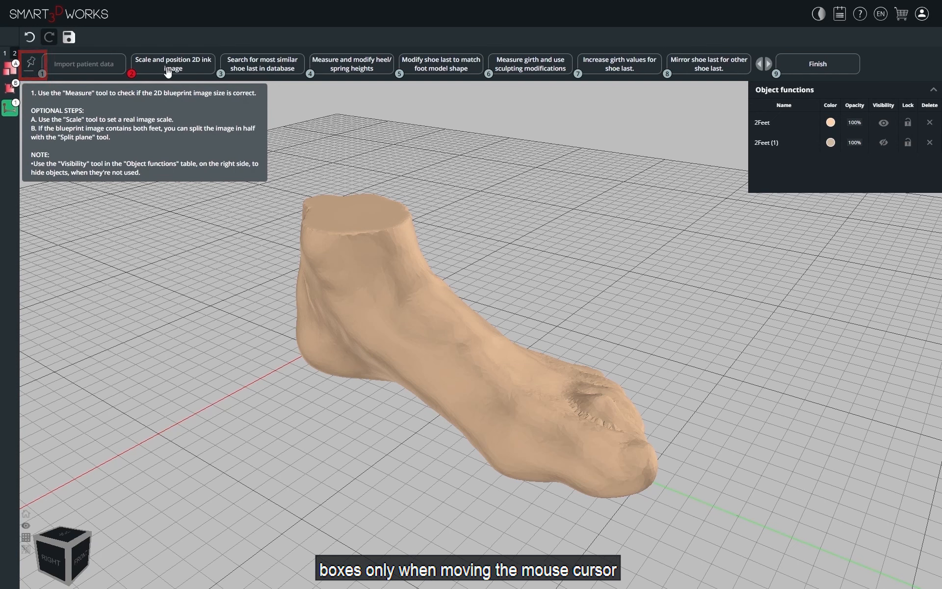
click(30, 64)
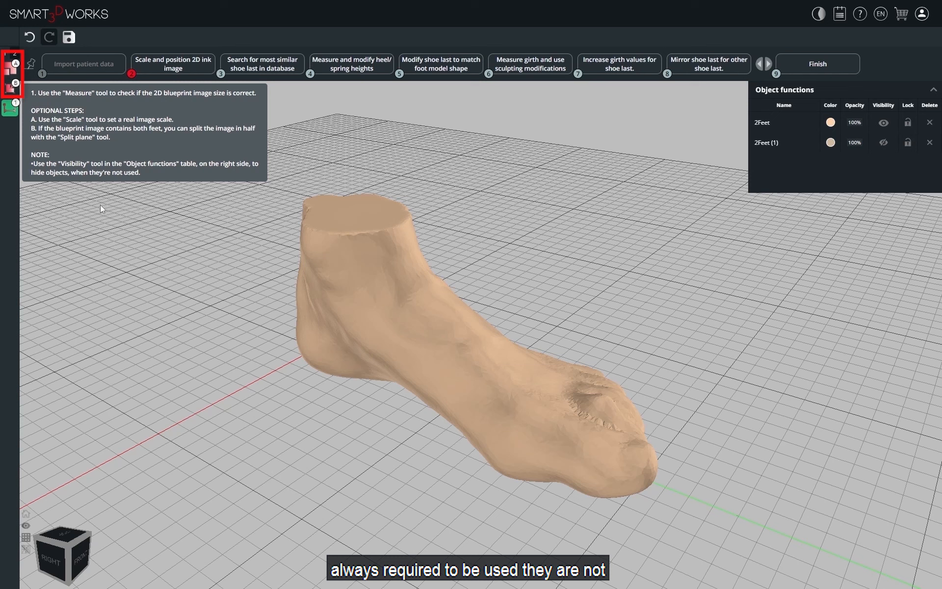
Switch the wizard to the Measure and modify heel/spring heights step.
click(344, 70)
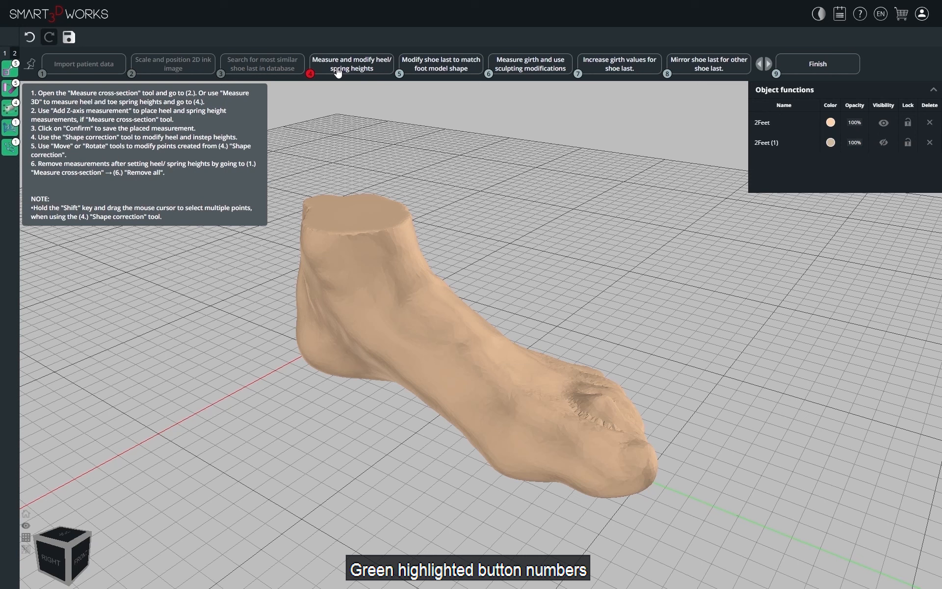
Open the Scale and position 2D ink image wizard step, advance one step, and switch directly to Measure and modify heel/spring heights.
click(11, 149)
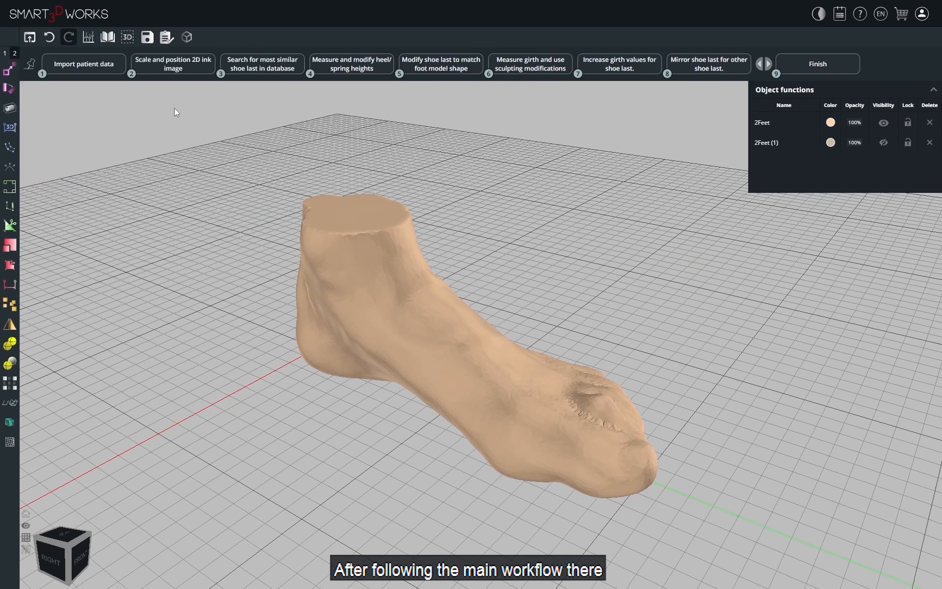
mouse_move(165, 69)
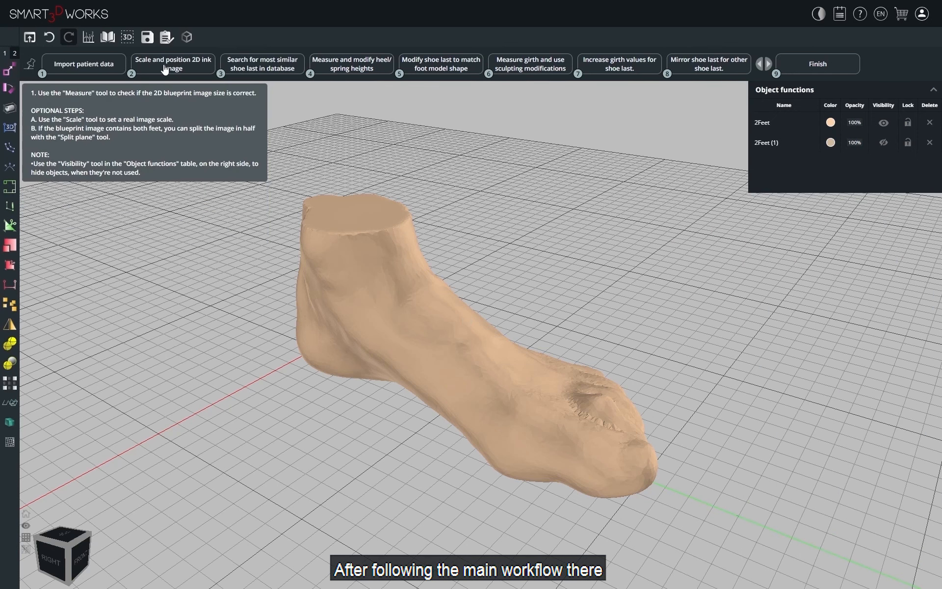
click(165, 69)
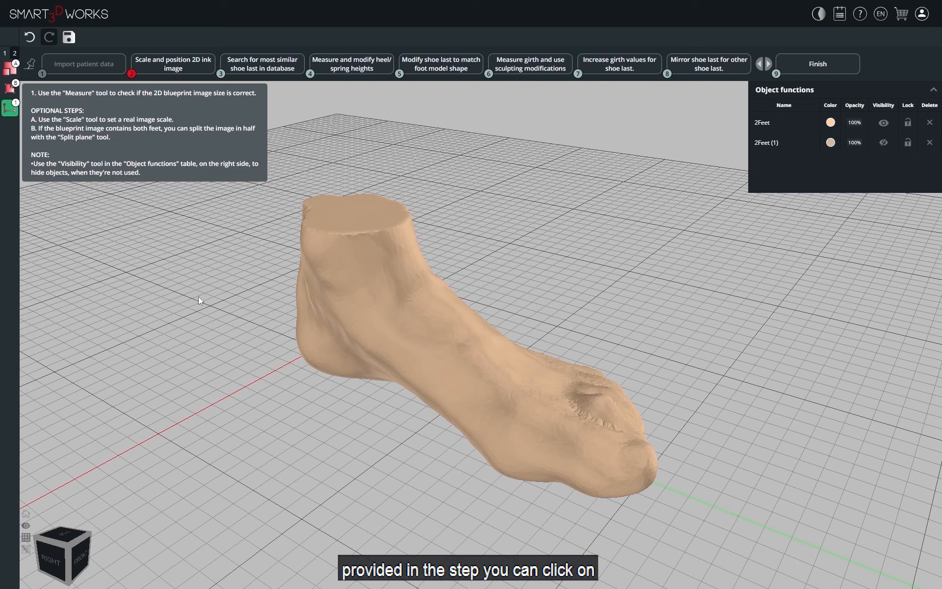
click(768, 65)
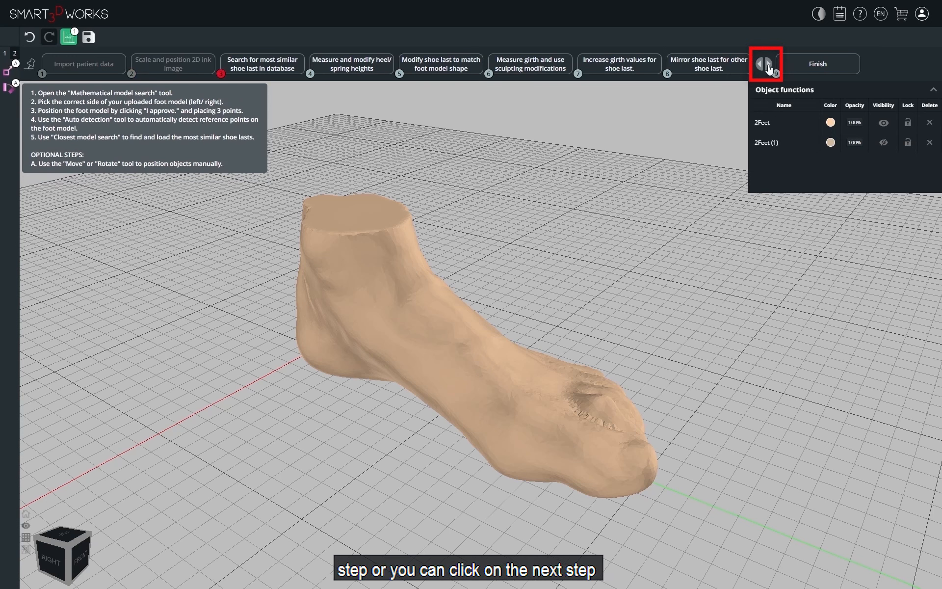
click(353, 65)
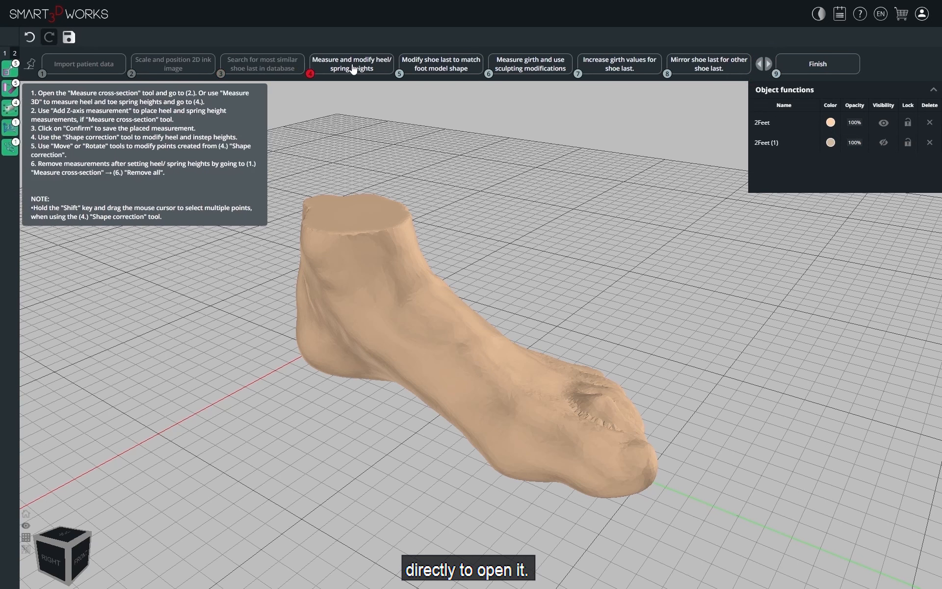
Advance the wizard one step at a time through to Finish and exit the wizard to restore the full toolbars.
click(768, 63)
click(769, 64)
click(768, 64)
click(768, 63)
click(769, 64)
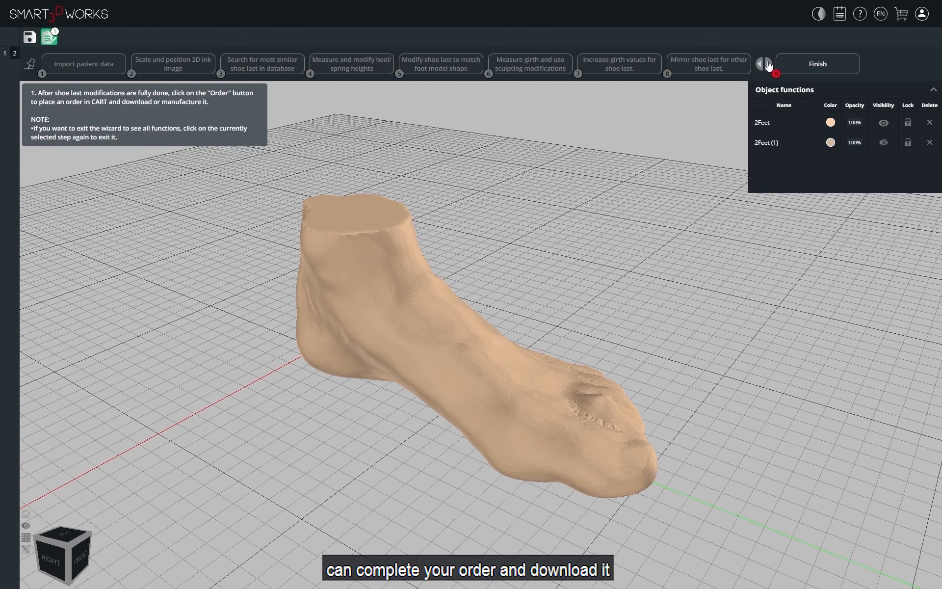
click(801, 69)
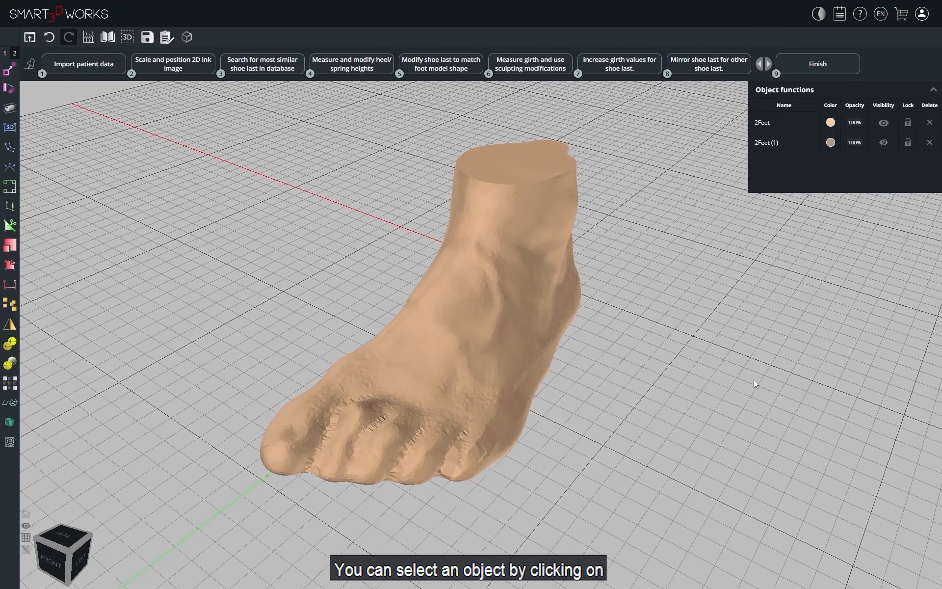
Rename the 2Feet object in the object tree as Left foot.
click(798, 126)
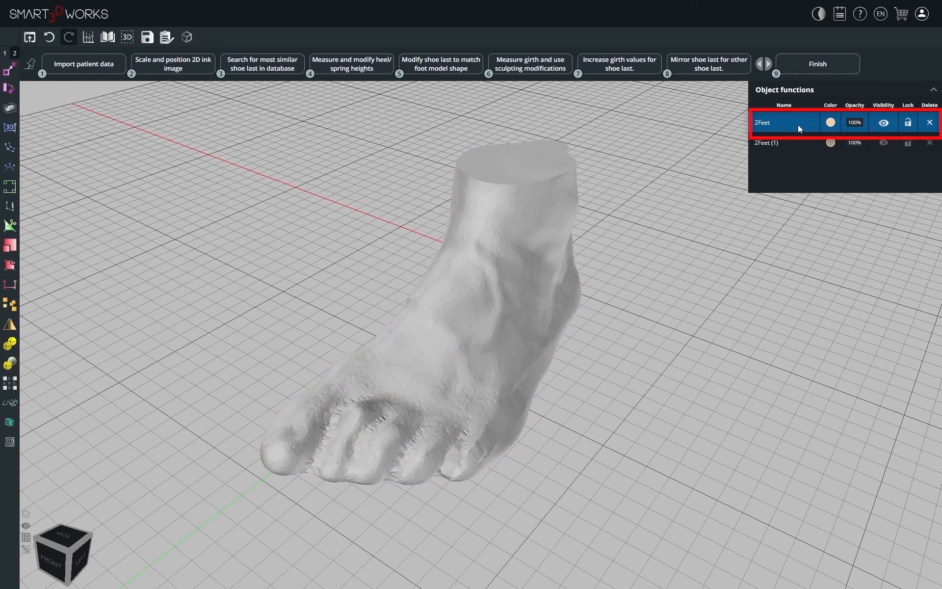
double_click(766, 124)
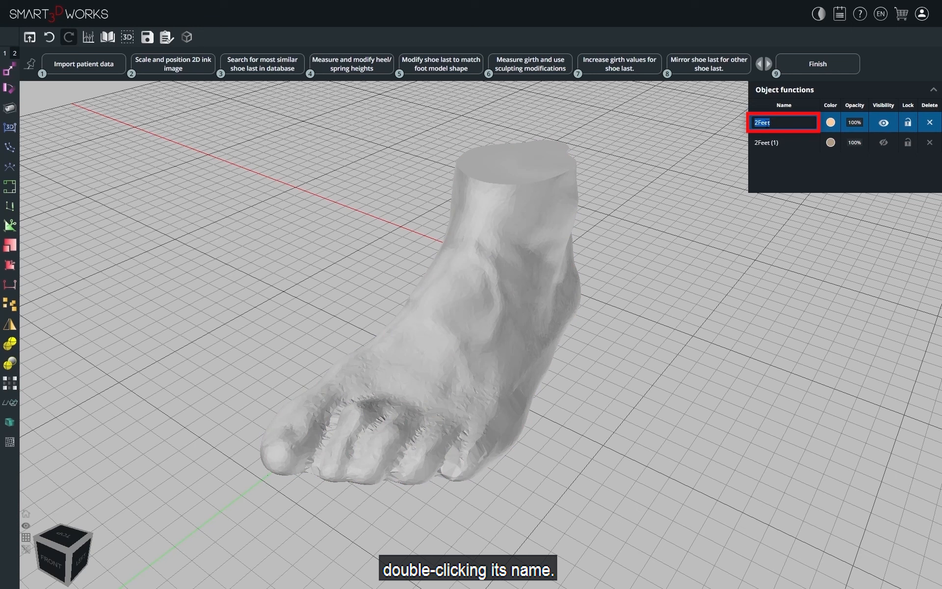
text(Left foot)
key(Return)
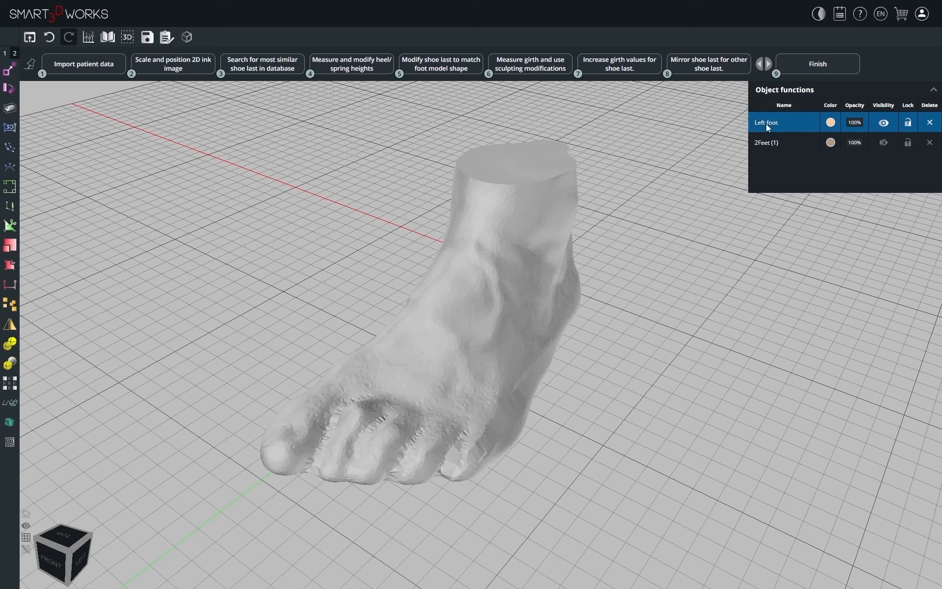
Change the Left foot object's color to light purple, RGB 152, 140, 243.
click(831, 123)
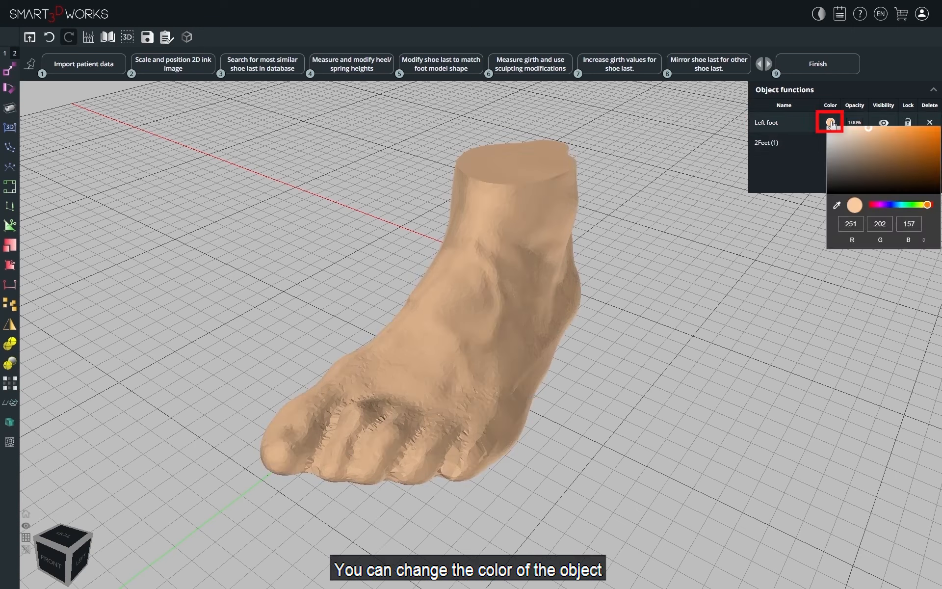
drag(927, 205, 889, 205)
drag(849, 163, 875, 130)
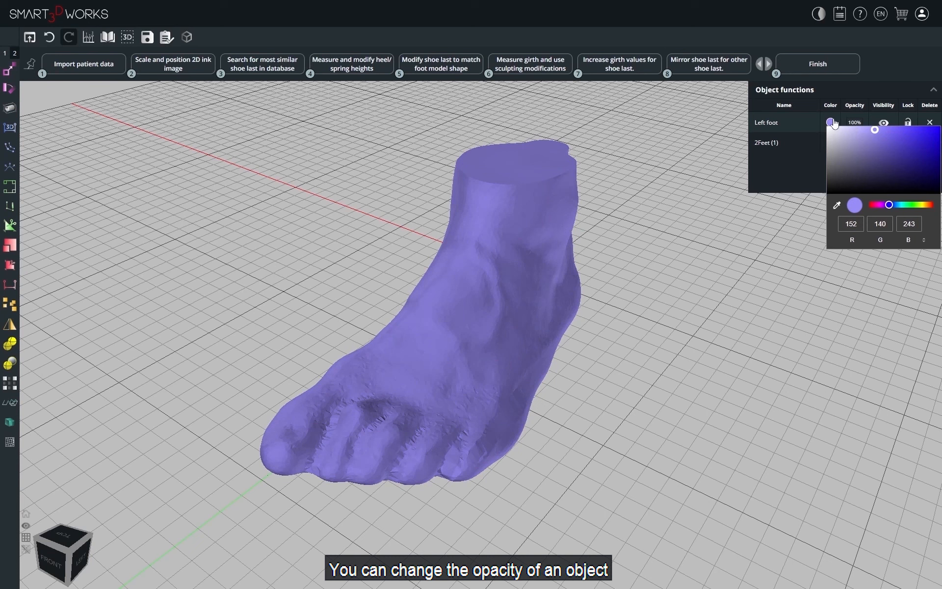
click(832, 122)
Try the Left foot's opacity control, leaving it at 100%, and hide and unhide the foot.
click(857, 127)
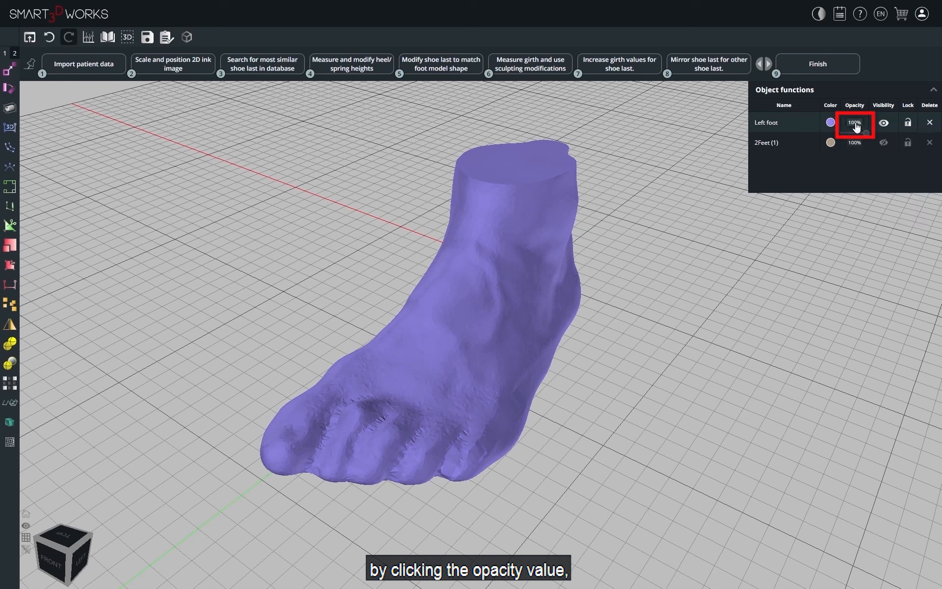
mouse_move(868, 140)
mouse_down()
mouse_move(836, 139)
mouse_move(872, 135)
mouse_up()
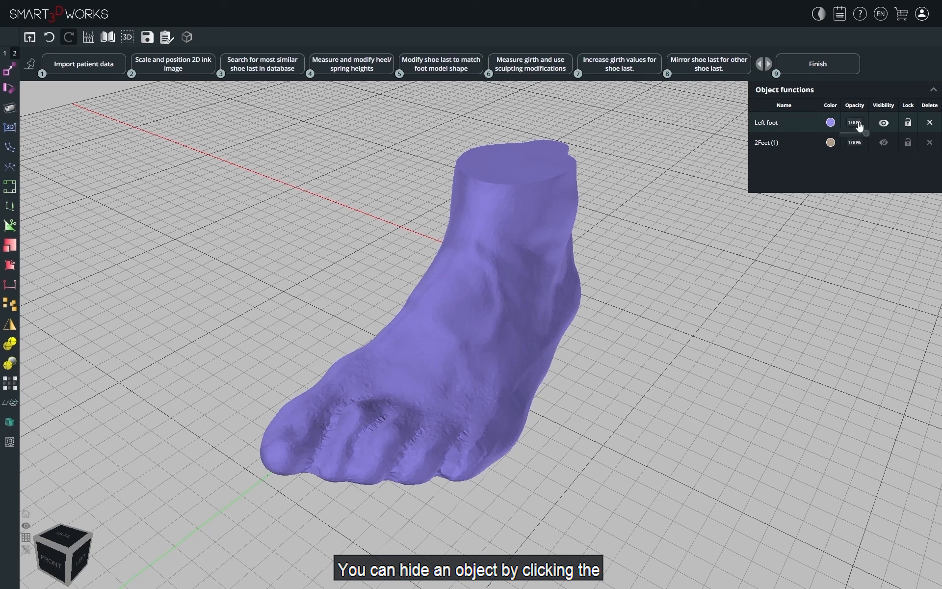
click(884, 125)
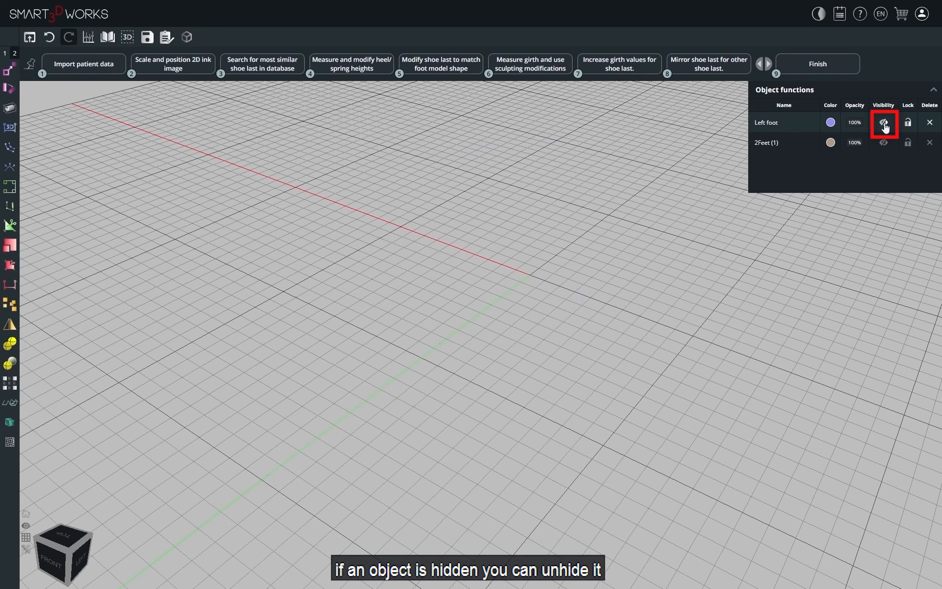
click(885, 126)
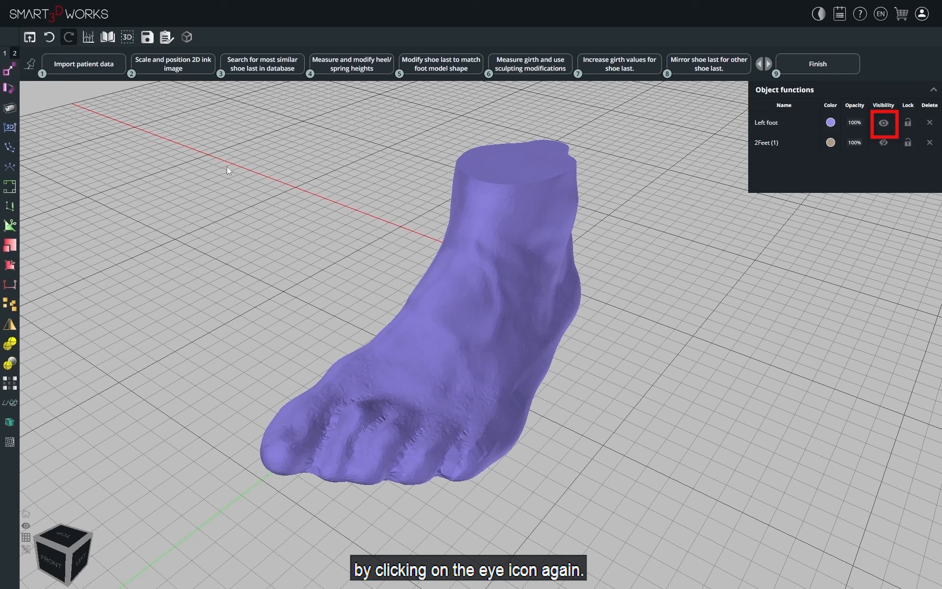
Smooth the rough surface around the toes of the Left foot with the smoothing brush.
click(14, 53)
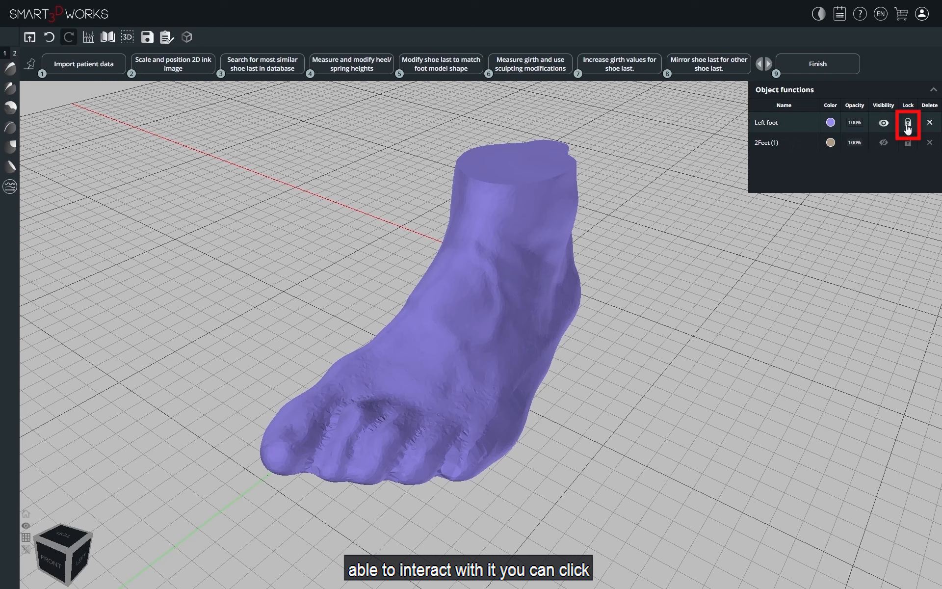
click(10, 107)
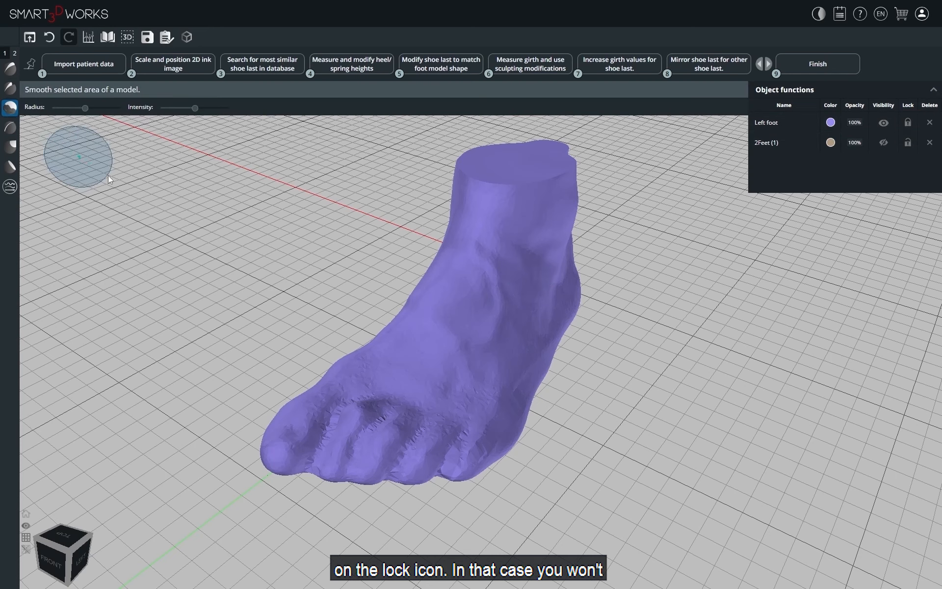
drag(457, 326, 440, 341)
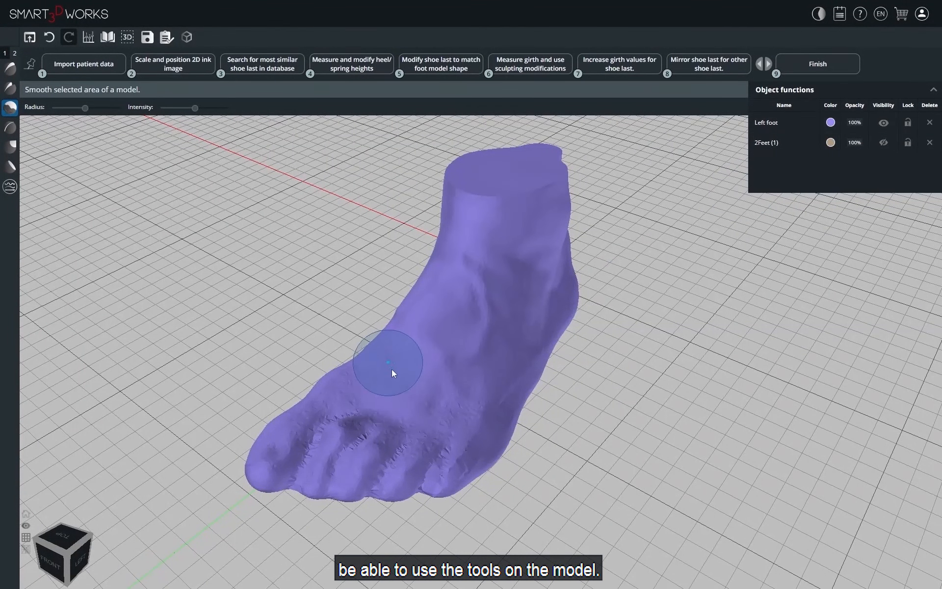
drag(399, 443, 474, 375)
key(Escape)
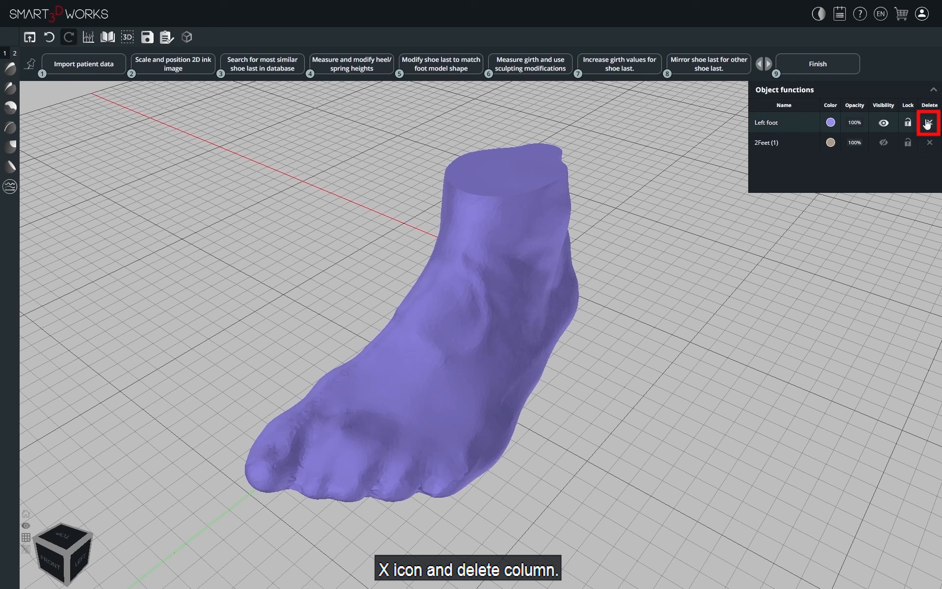
Delete the Left foot object from the scene.
click(928, 123)
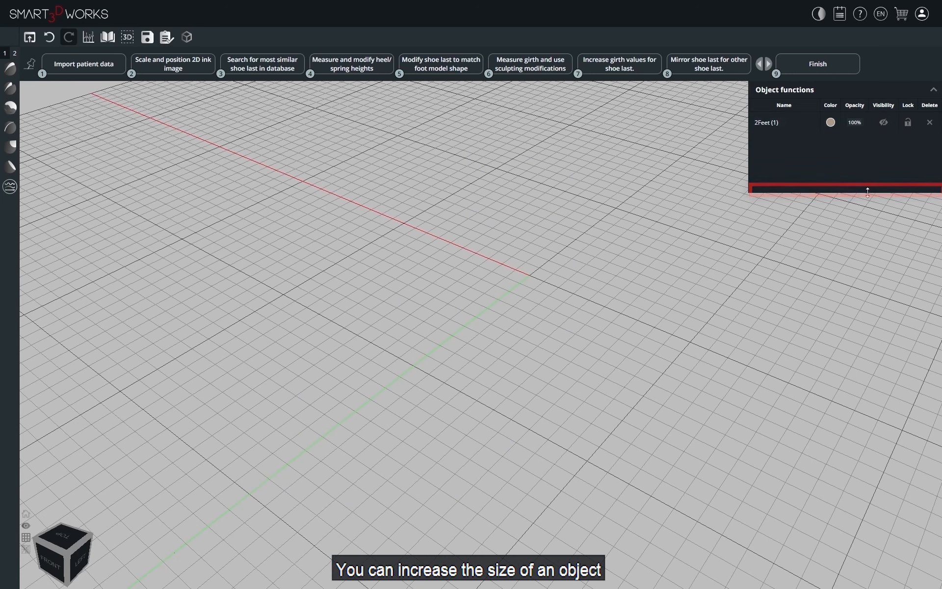
Enlarge the Object functions tree vertically, and collapse and expand it.
drag(868, 192, 840, 334)
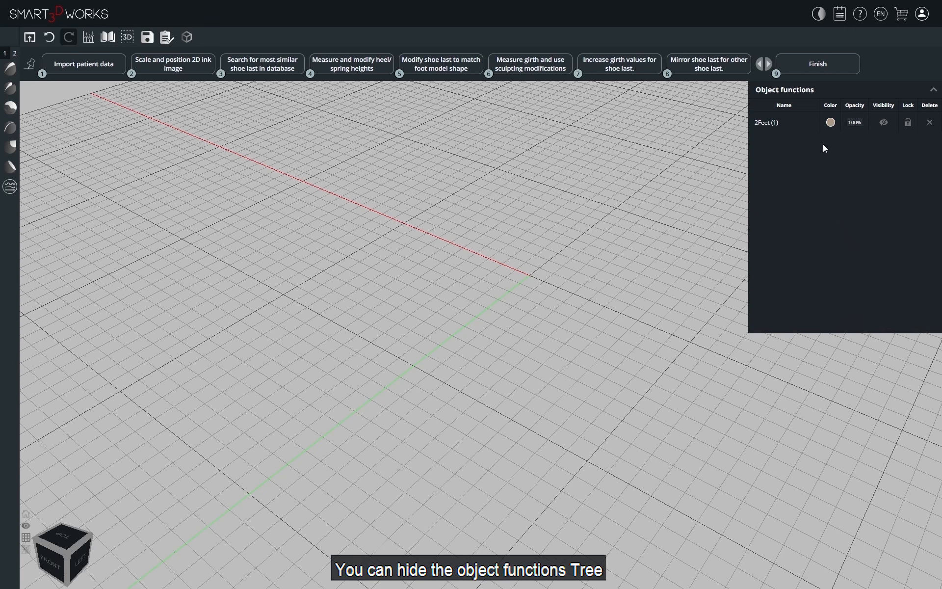
click(842, 95)
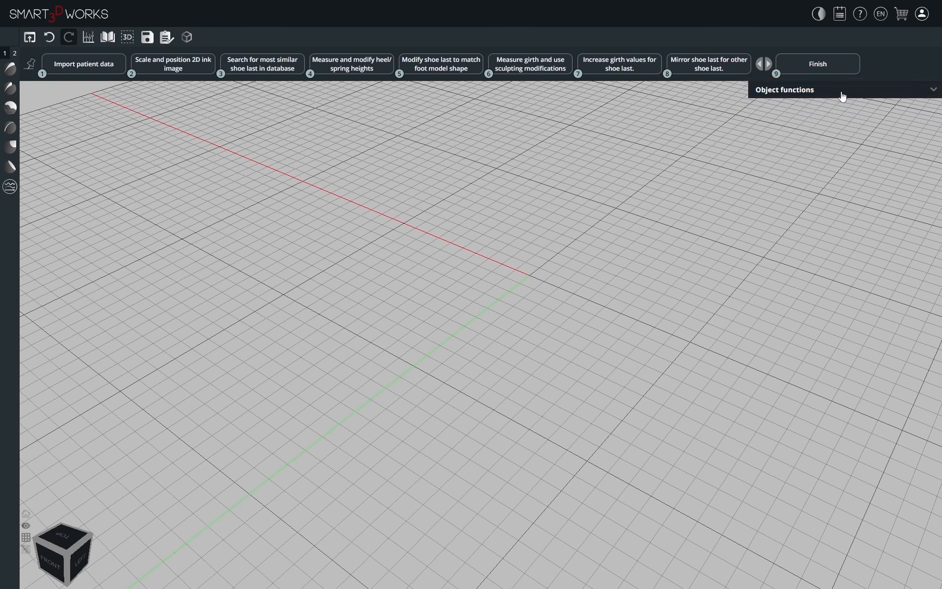
click(842, 95)
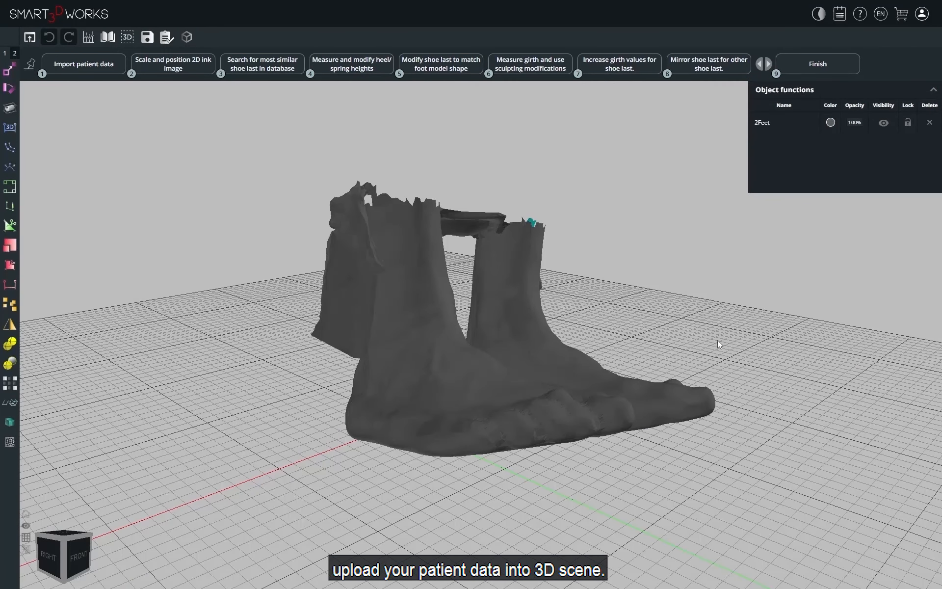
Enter the Import patient data wizard step, upload 2D ink image.png into the scene, and hide the imported image.
click(84, 64)
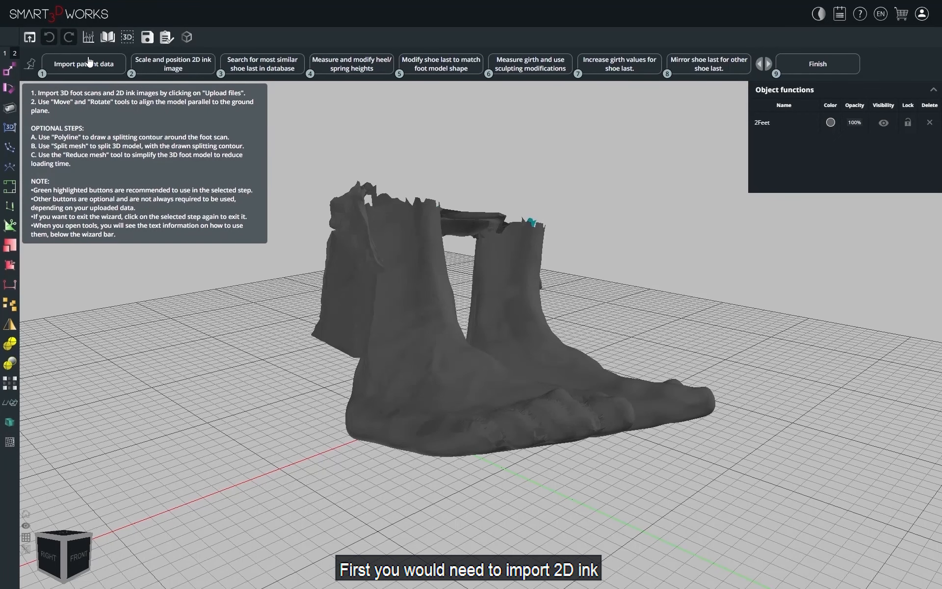
click(29, 37)
click(150, 98)
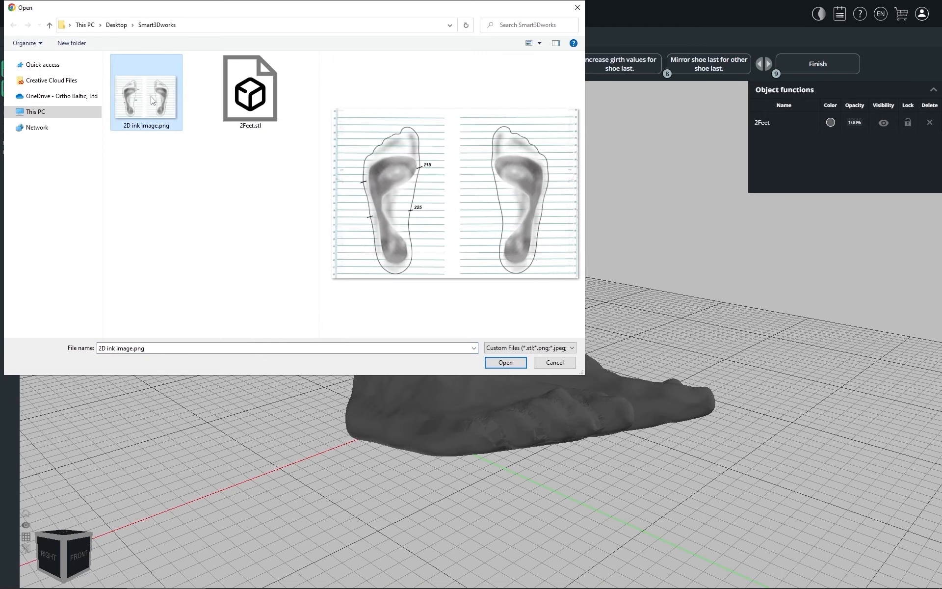
click(507, 363)
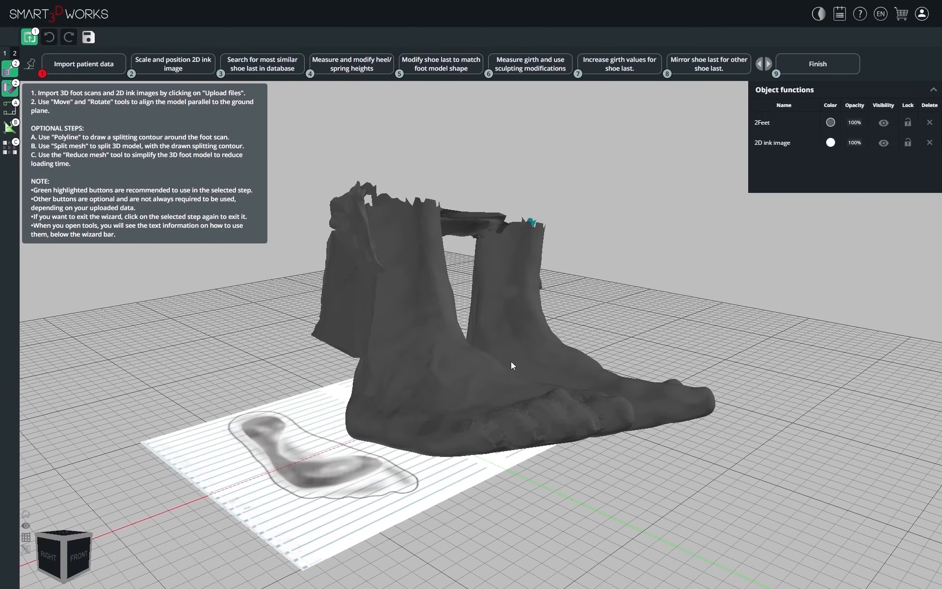
click(884, 144)
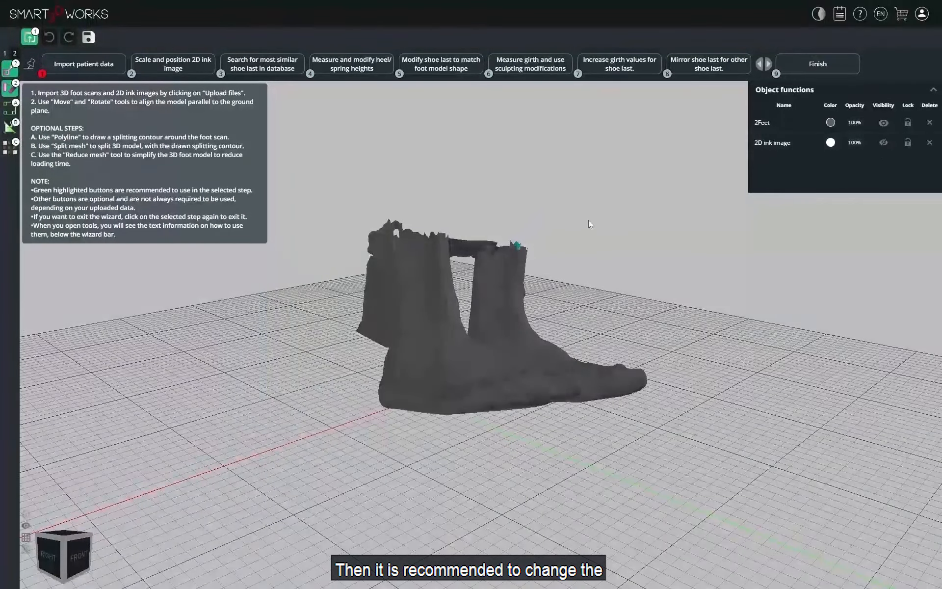
Change the 2Feet scan's color to a light orange skin tone.
click(831, 122)
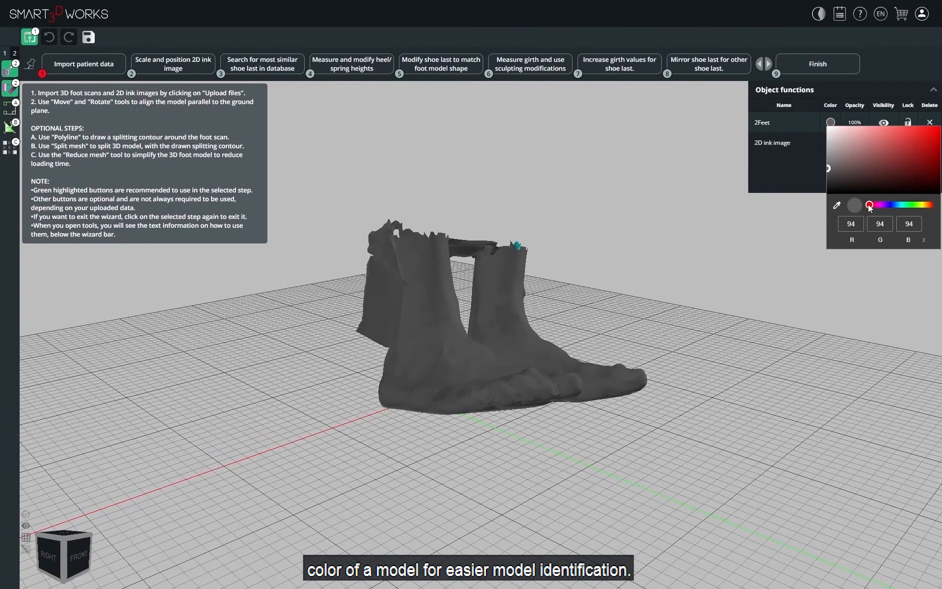
drag(869, 204, 929, 205)
click(855, 134)
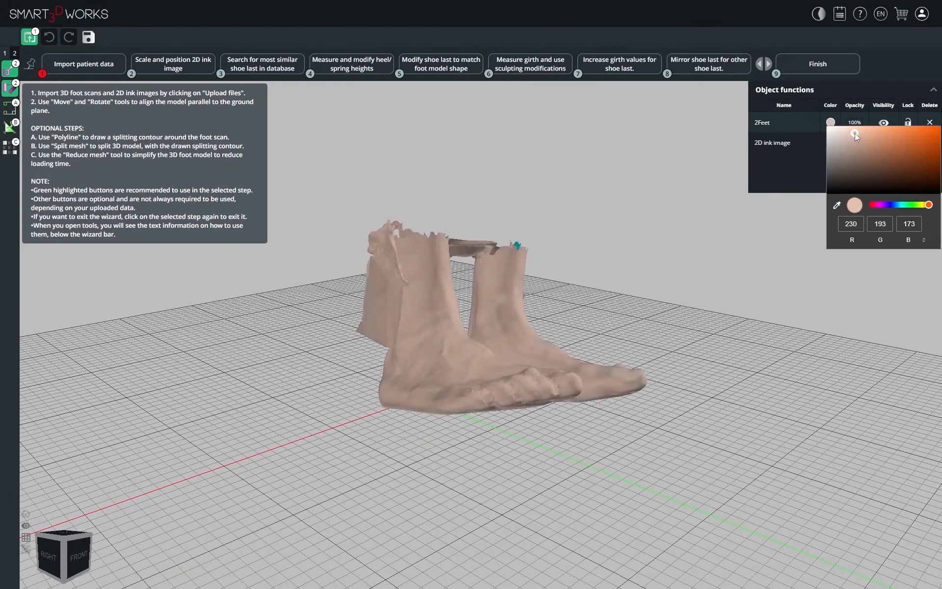
click(624, 199)
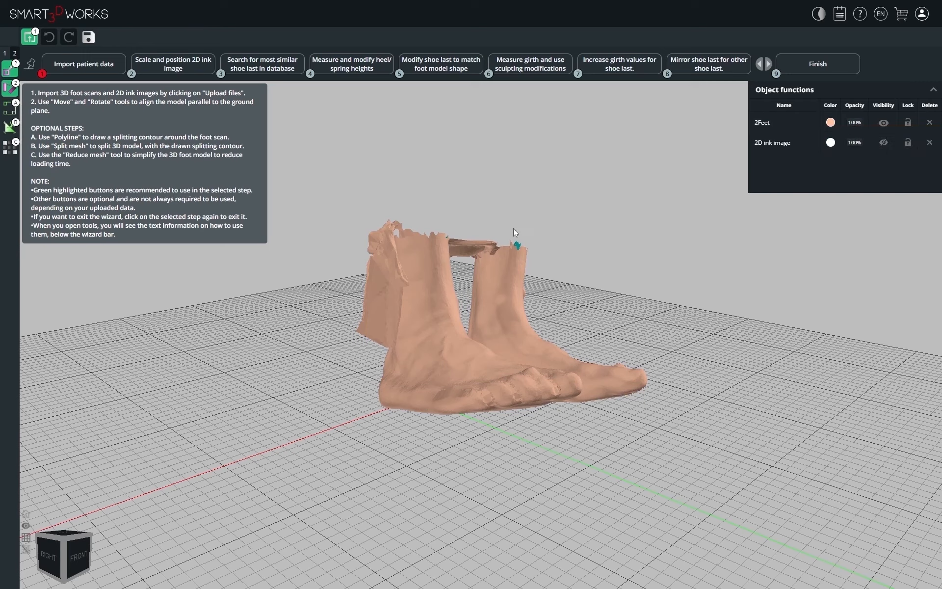
Rotate the 2Feet scan about 12.38° around the Y axis in the back view so both feet stand level.
click(55, 552)
scroll(288, 482, down, 4)
key(0)
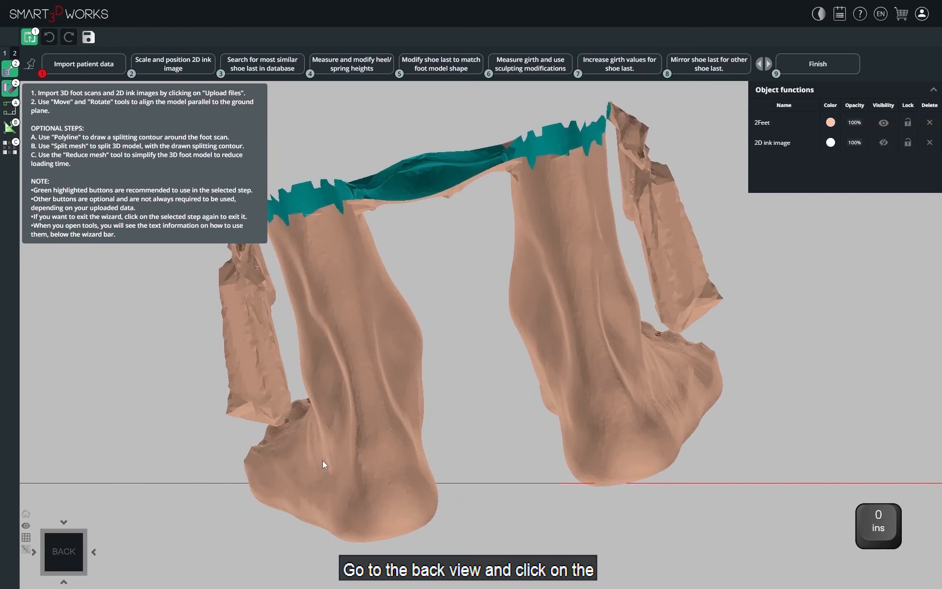
scroll(322, 460, down, 5)
click(397, 335)
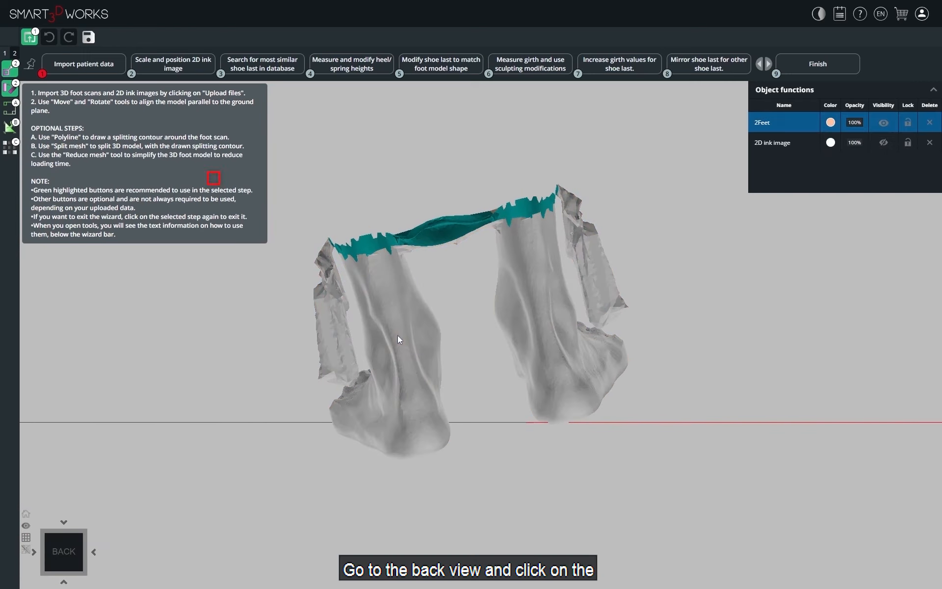
click(7, 91)
click(497, 433)
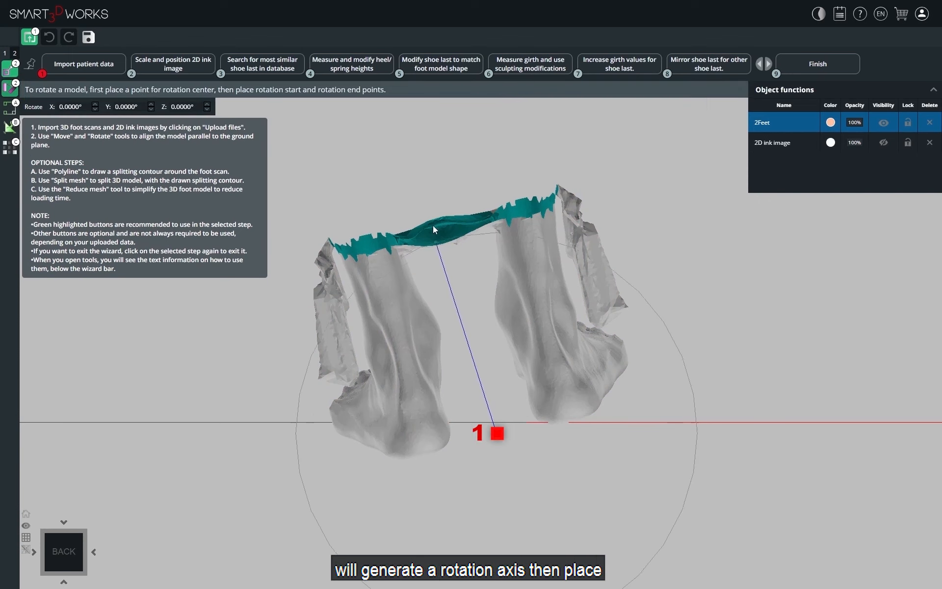
click(425, 197)
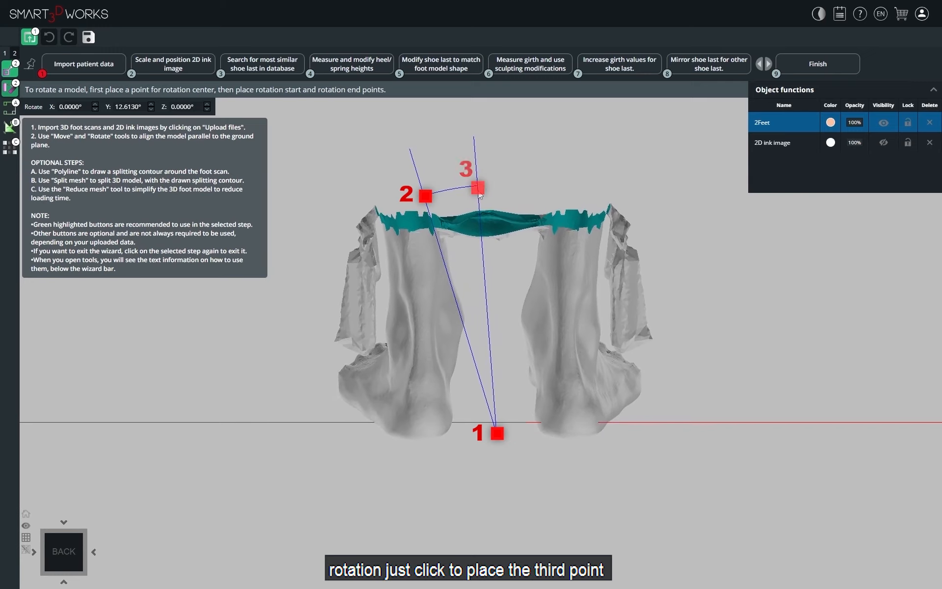
click(479, 195)
Rotate the 2Feet scan about -15.74° around the X axis in the right view, pivoting at the heel, to level the soles.
click(94, 552)
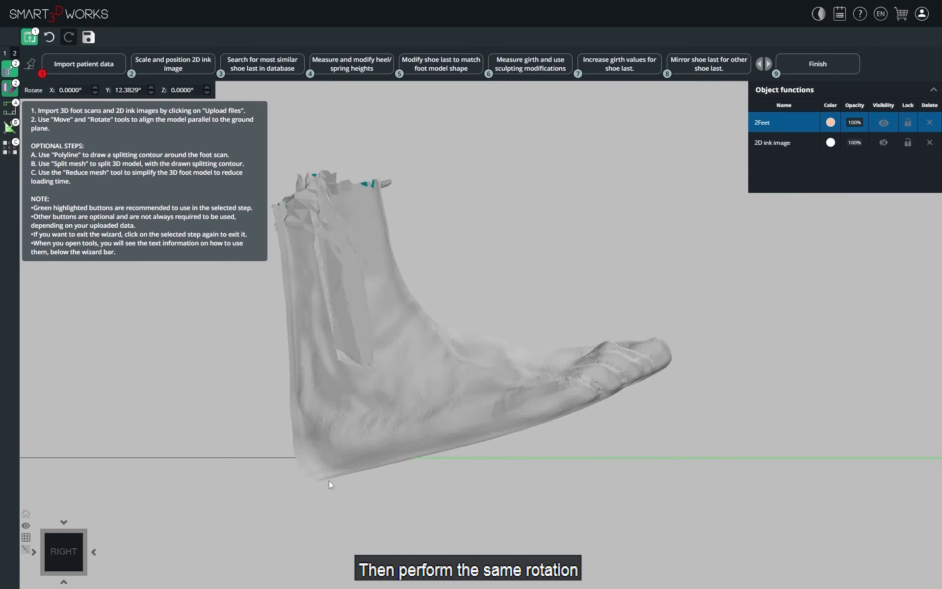
click(328, 479)
click(644, 390)
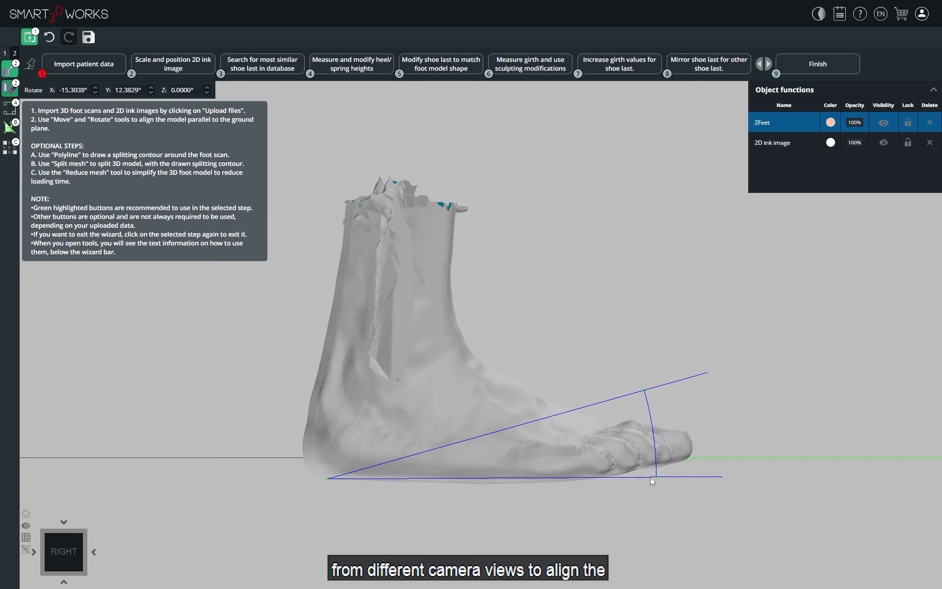
click(651, 481)
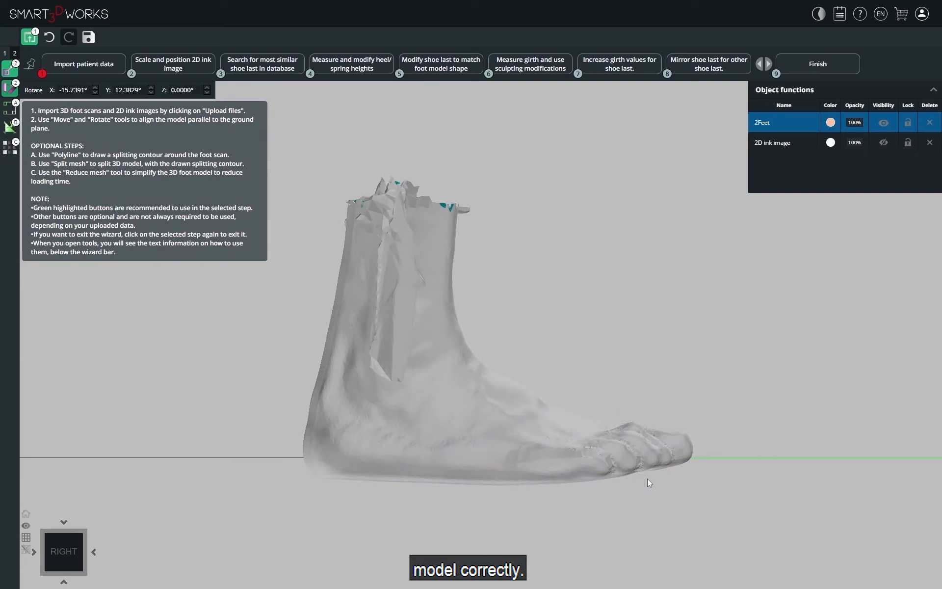
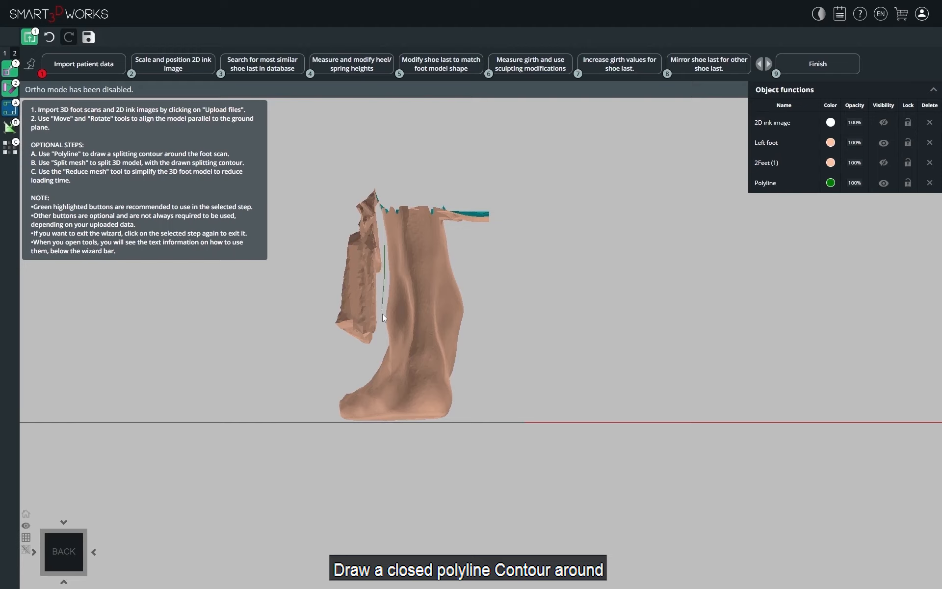
Draw a closed polyline contour around the left foot in the back view, cutting across the upper leg and excluding the side fragment.
click(383, 315)
click(327, 400)
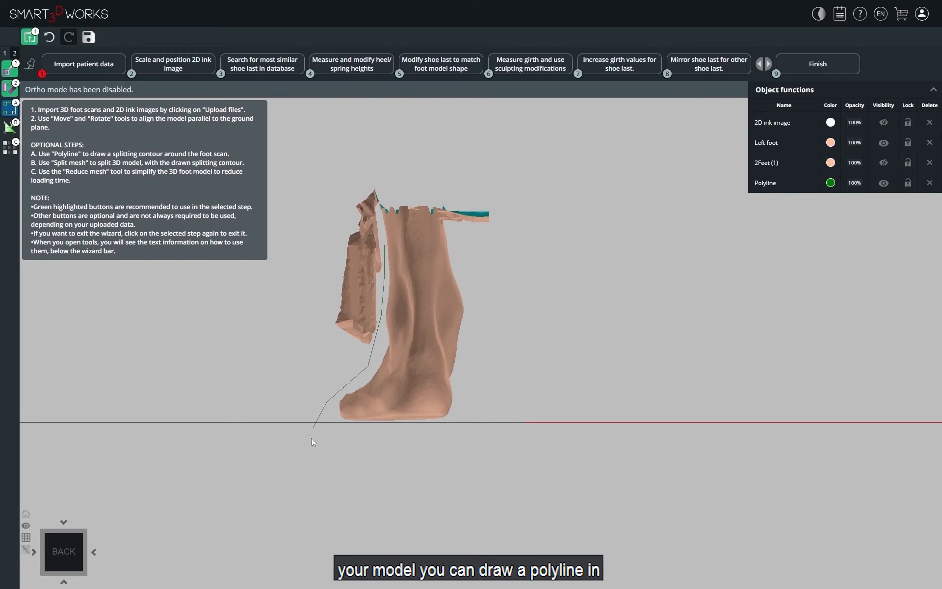
click(504, 441)
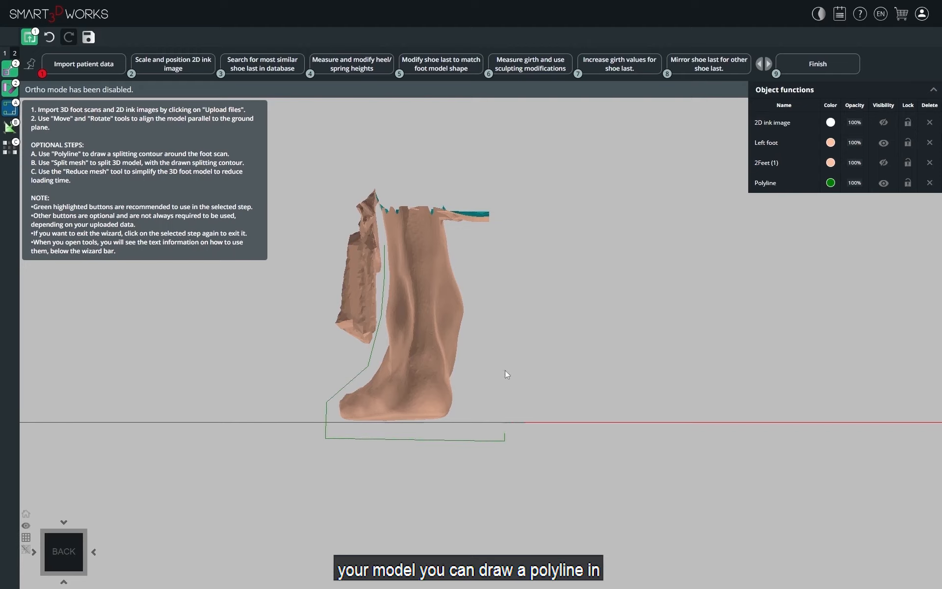
click(492, 243)
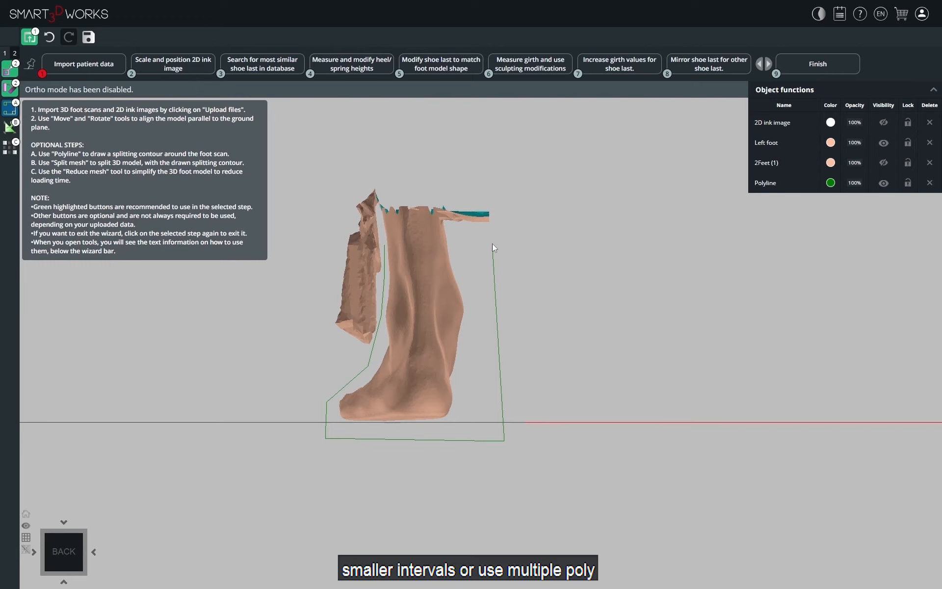
click(385, 244)
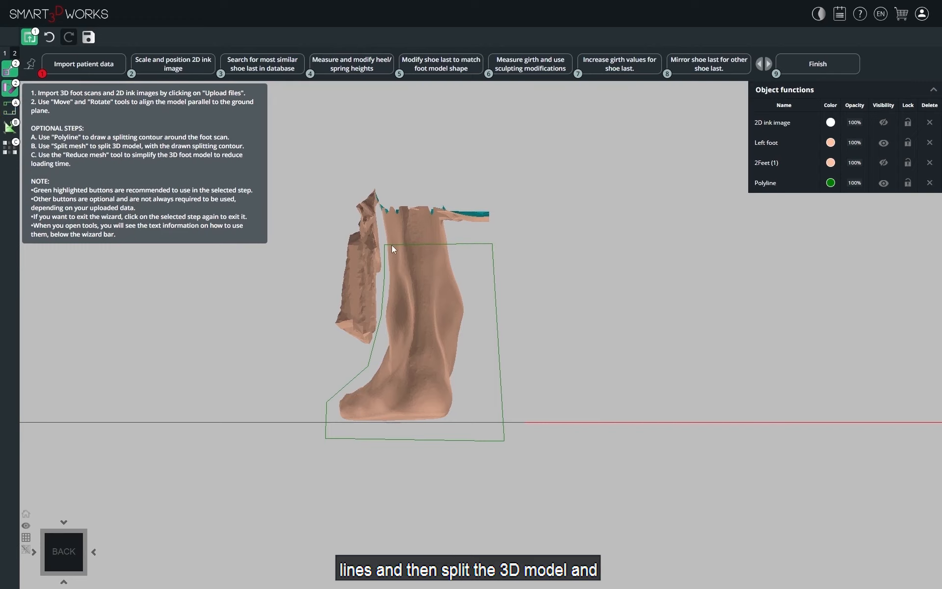
Split the Left foot mesh along the drawn polyline.
click(10, 127)
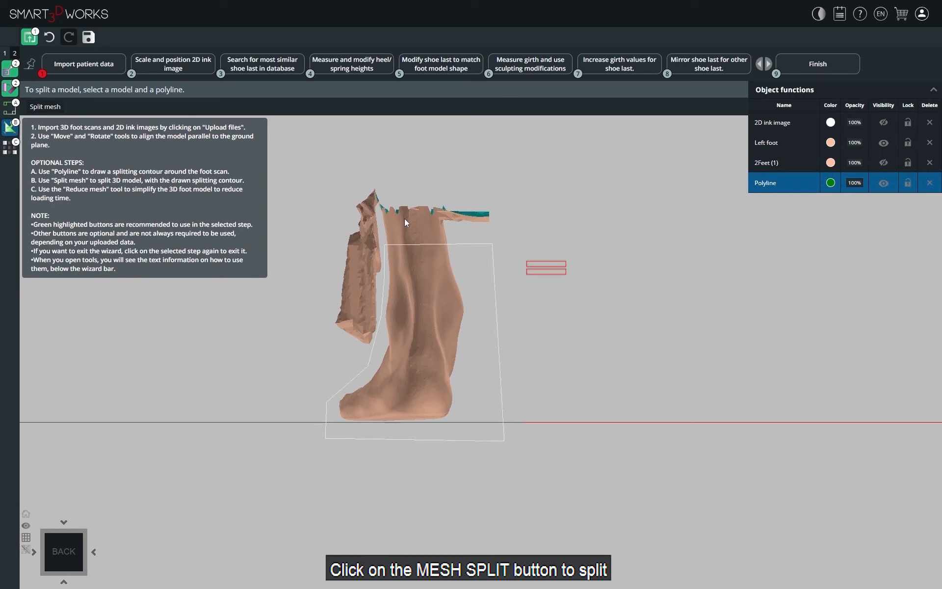
ctrl+click(432, 369)
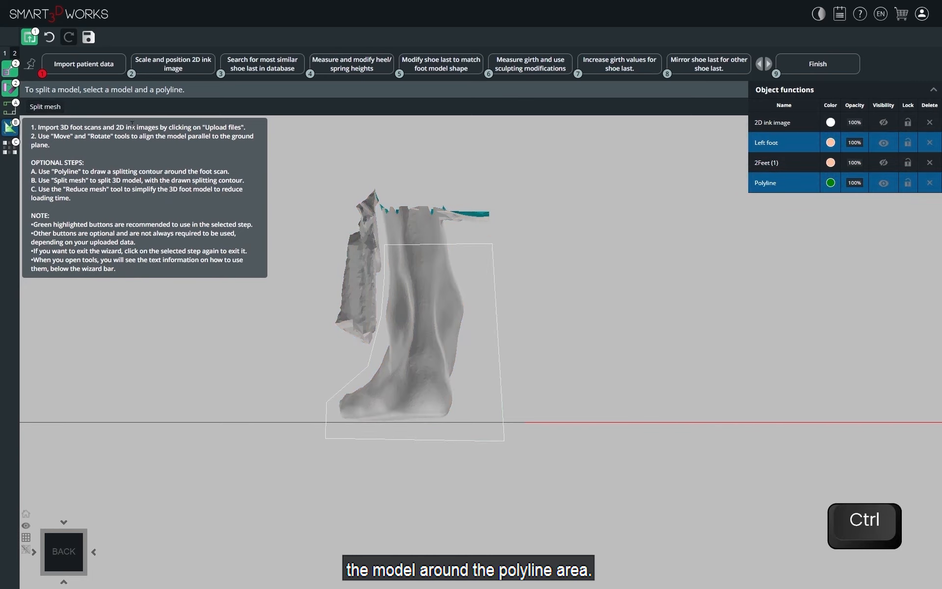
click(45, 108)
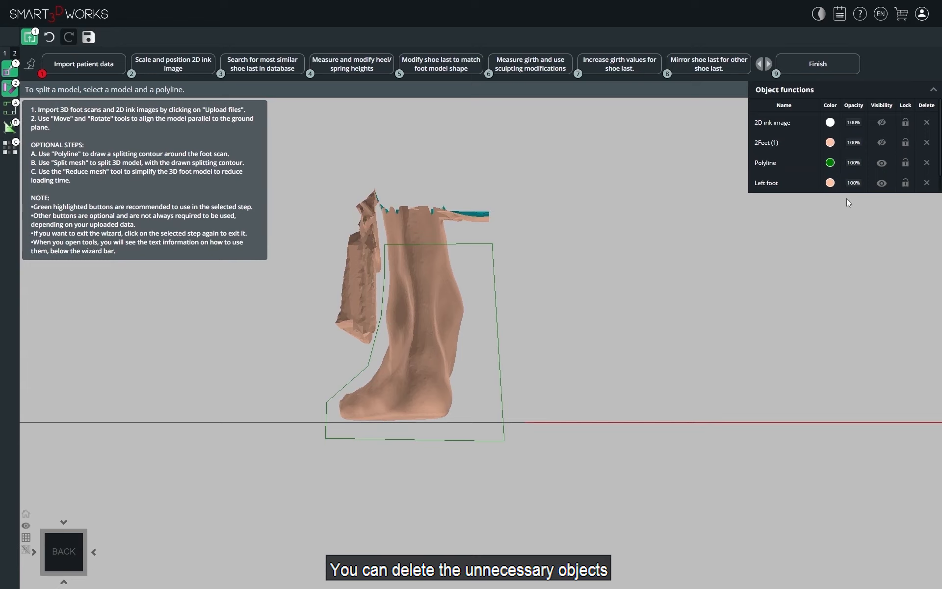
Delete the splitting polyline and the excess mesh outside it, keeping the trimmed left foot.
click(388, 221)
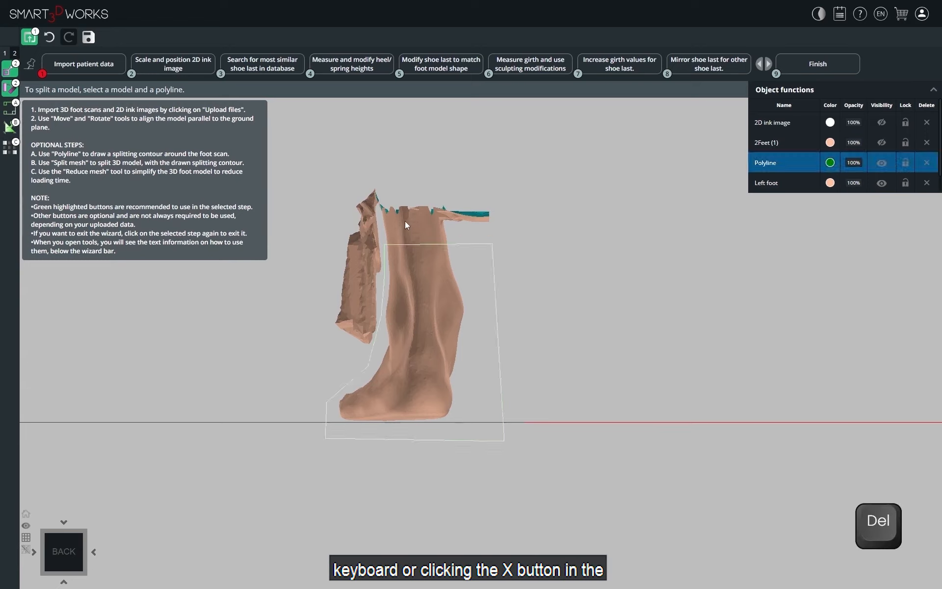
key(Delete)
click(407, 221)
key(Delete)
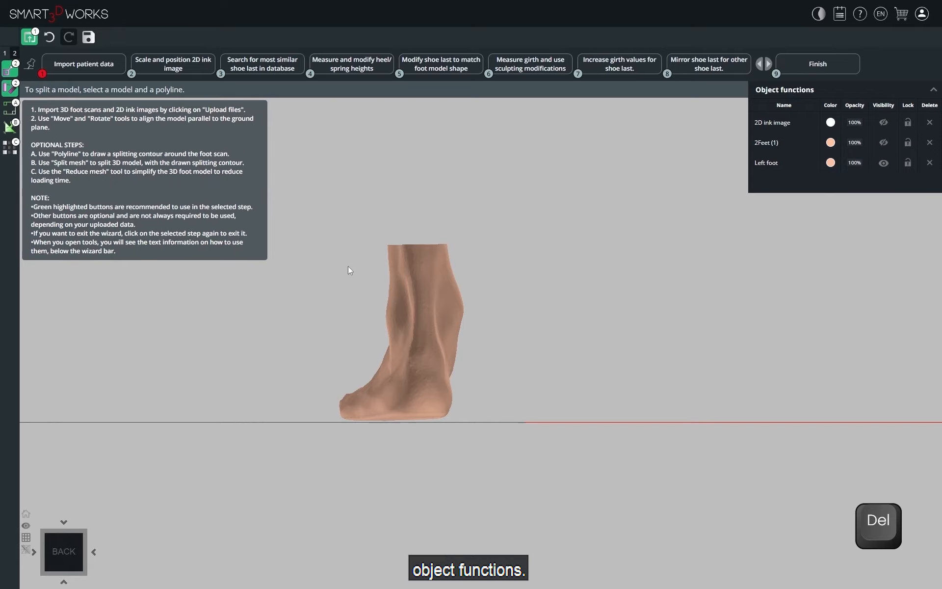
Display the wireframe on the trimmed left foot and examine its mesh density.
click(25, 515)
middle_drag(567, 499, 218, 447)
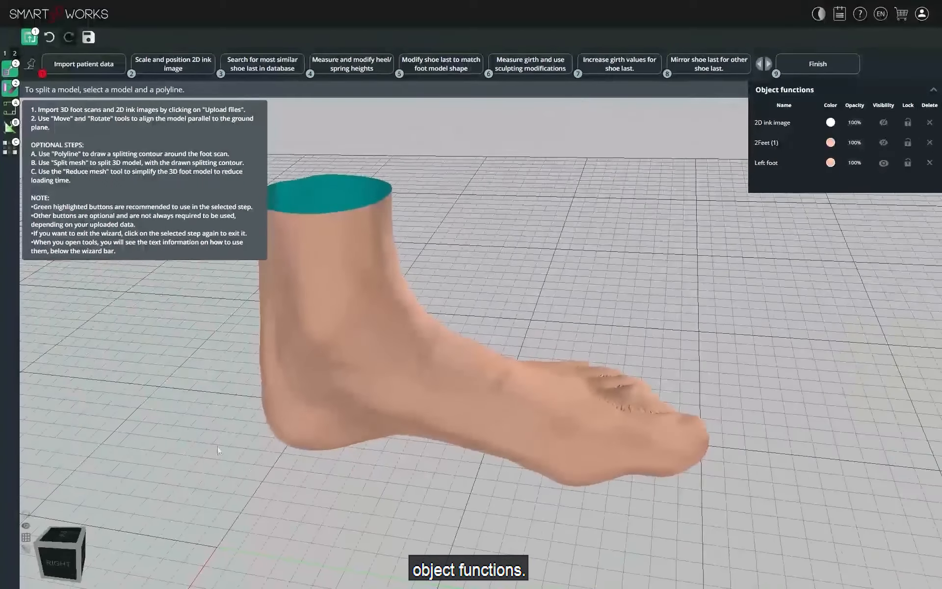
scroll(217, 447, down, 5)
middle_drag(631, 512, 429, 475)
scroll(429, 476, up, 4)
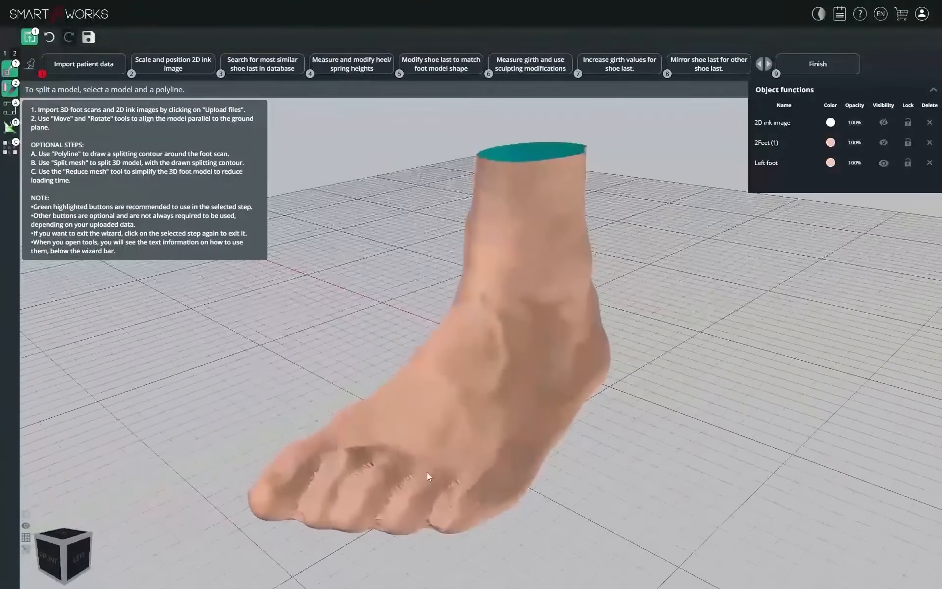
click(27, 549)
scroll(314, 486, up, 3)
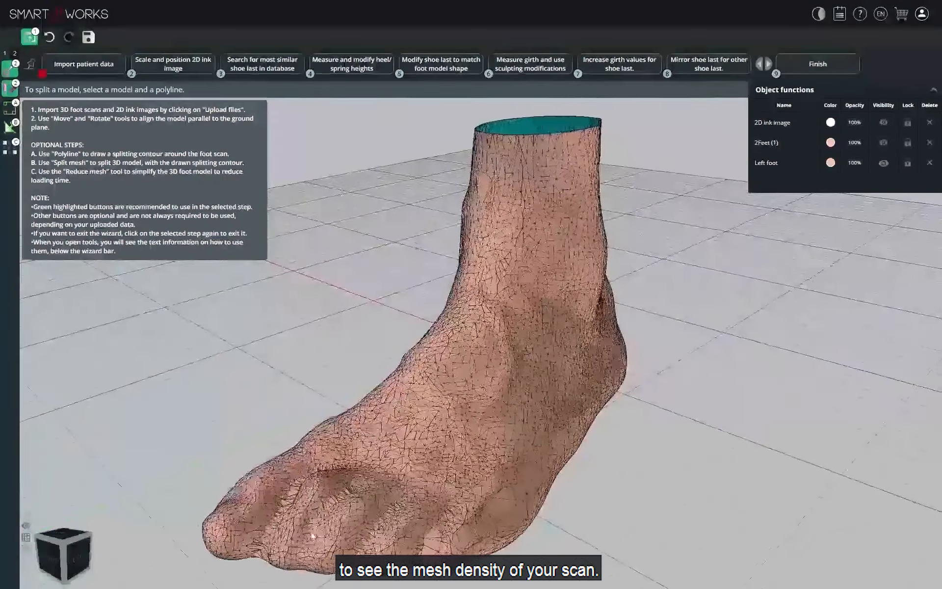
Set the Left foot mesh reduction to 50 percent, override it with 8000 vertices, and reduce the mesh.
click(10, 147)
click(513, 318)
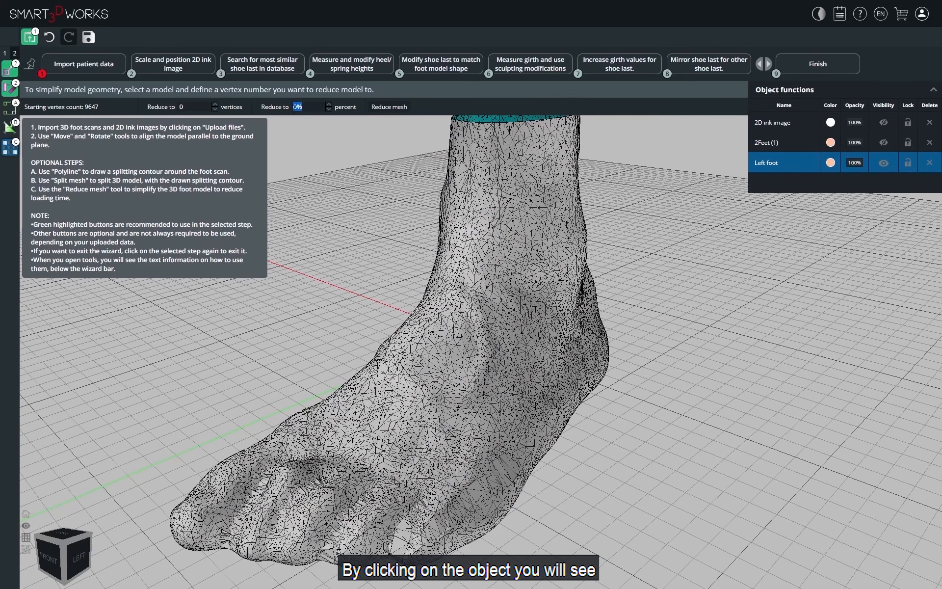
text(50)
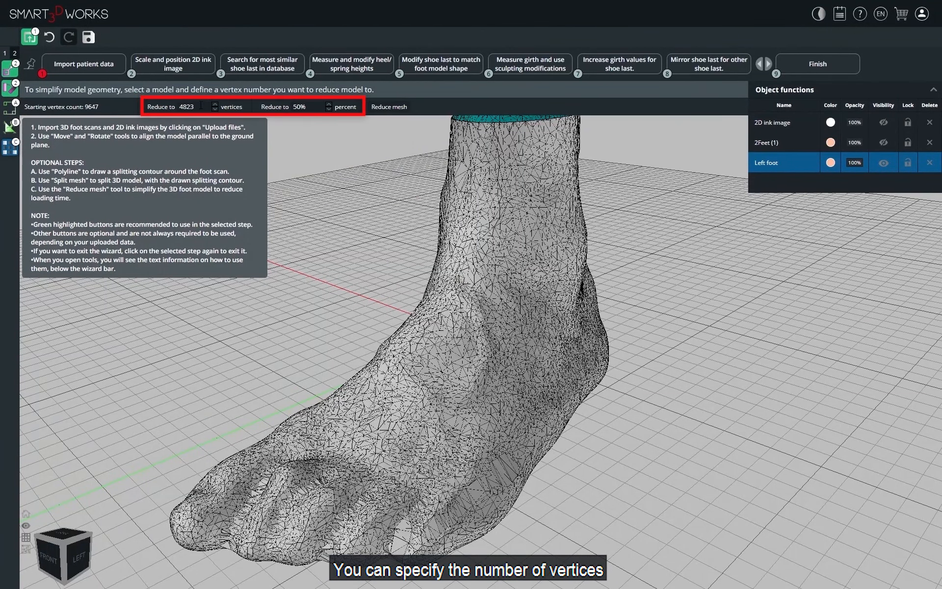
drag(194, 106, 176, 108)
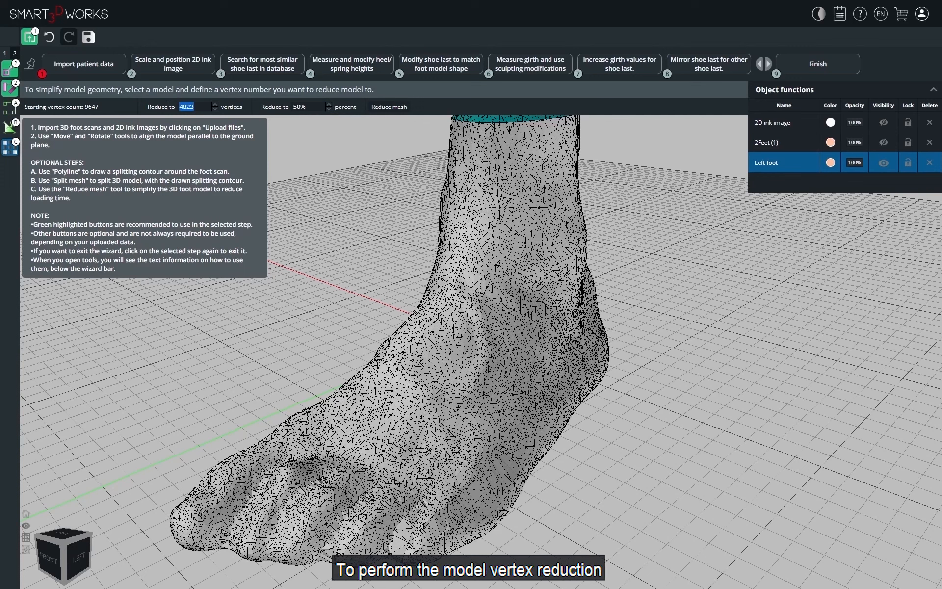
text(8000)
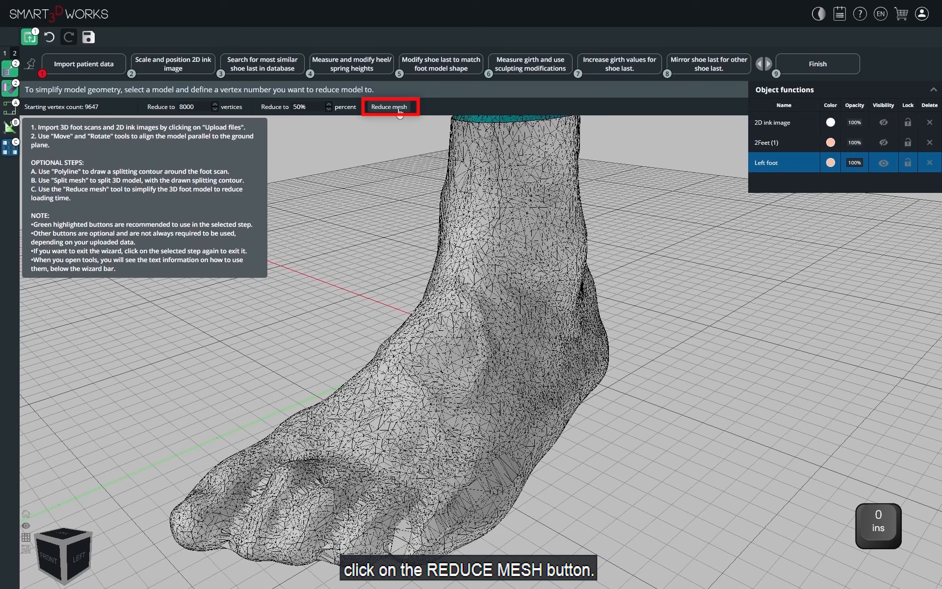
click(400, 108)
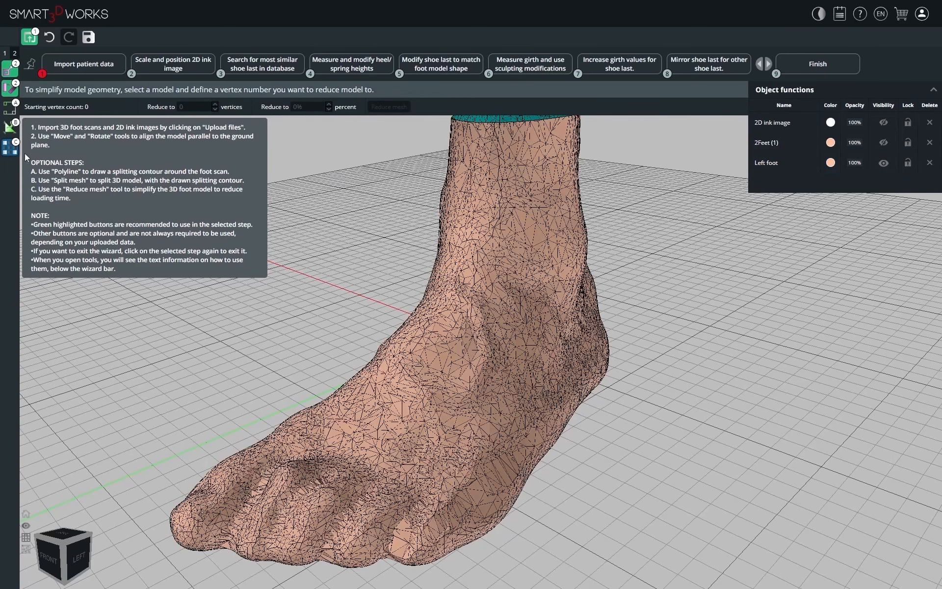
click(12, 148)
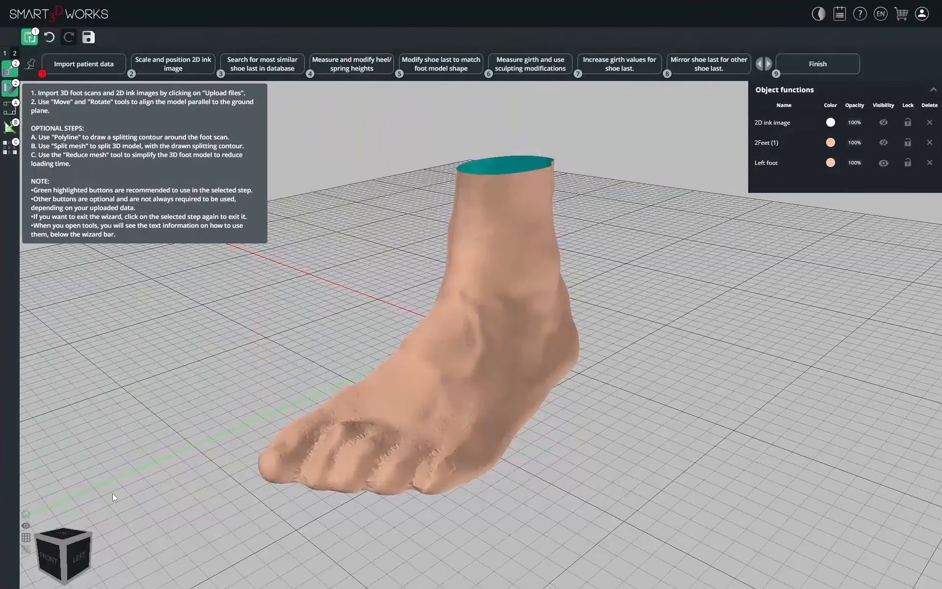
Enter the Scale and position 2D ink image wizard step and show the 2D ink image in the top view.
click(63, 536)
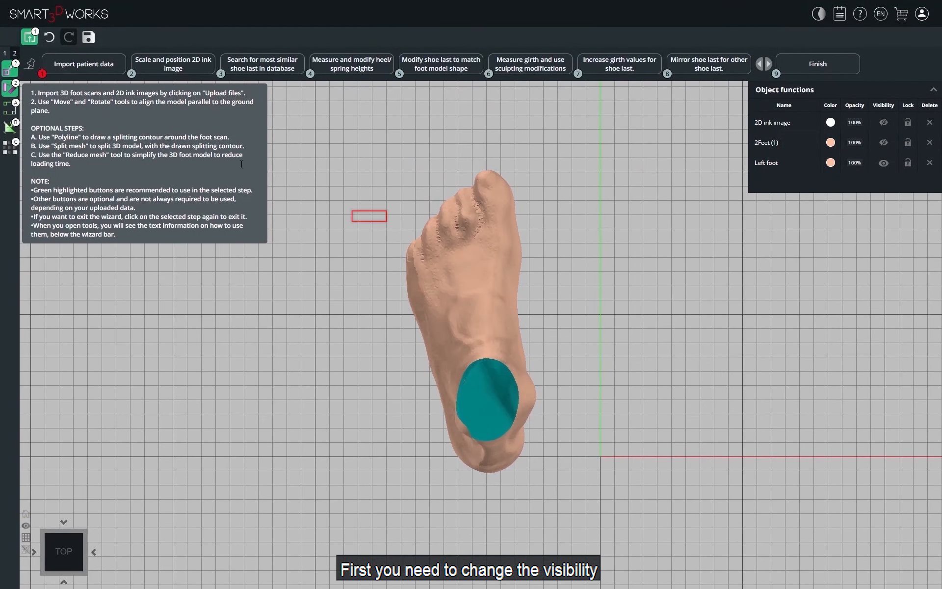
click(186, 68)
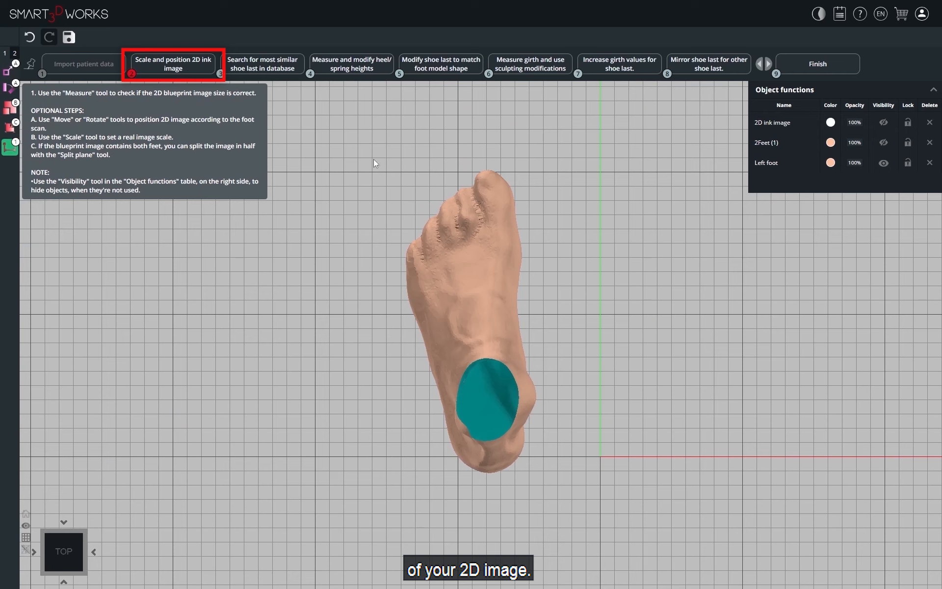
click(883, 122)
scroll(620, 395, down, 3)
Move the 2D ink image to about X -13.73, Y 93.33 so its left footprint lies under the foot scan.
click(620, 395)
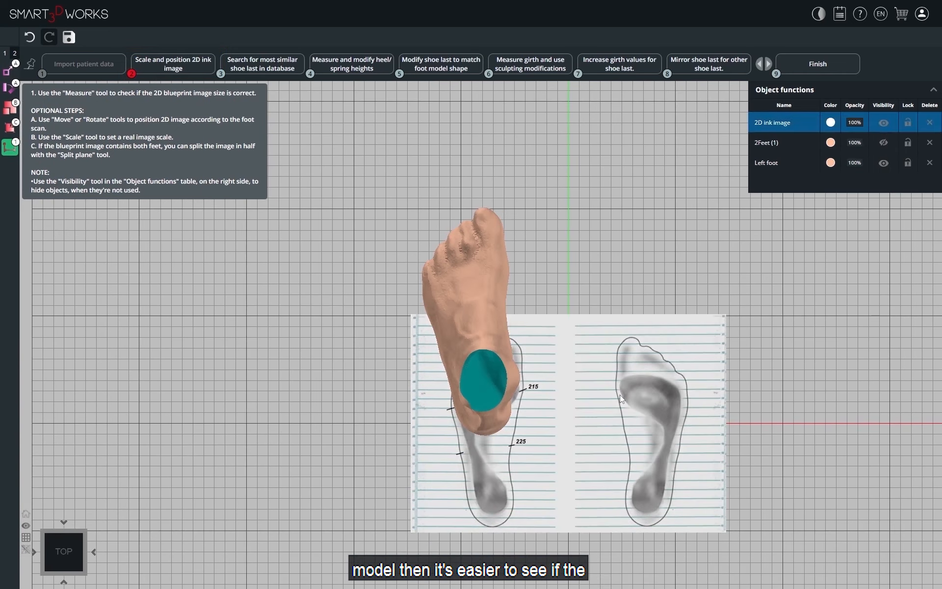
click(9, 70)
click(584, 452)
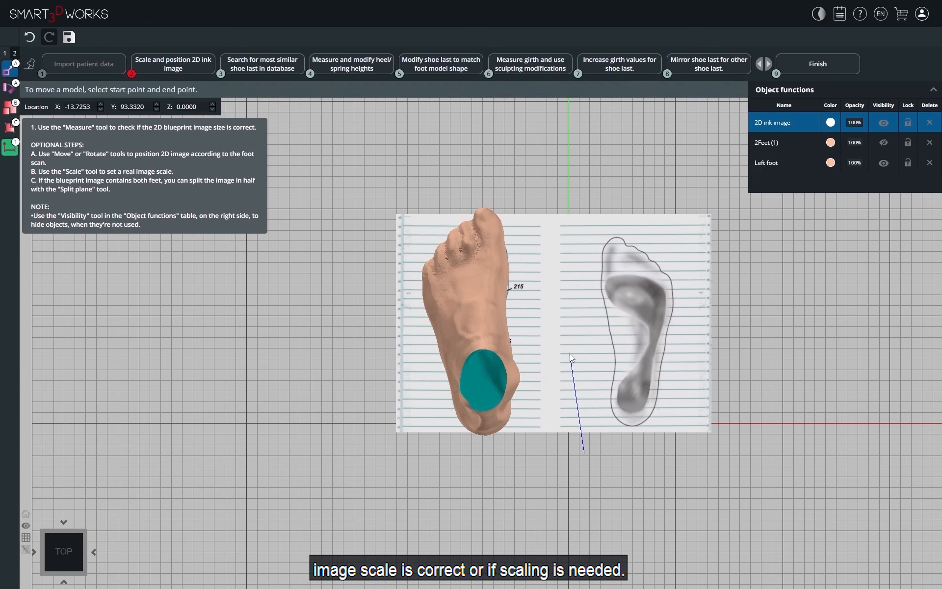
Hide the Left foot model so the whole 2D ink image is exposed.
click(883, 162)
click(882, 165)
mouse_move(865, 171)
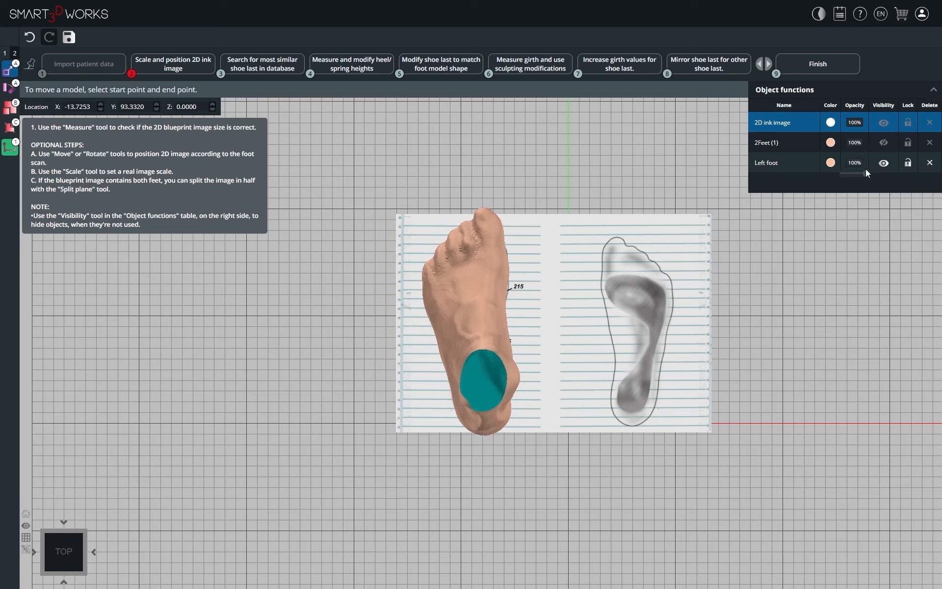
mouse_move(866, 173)
mouse_down()
mouse_move(829, 173)
mouse_move(884, 173)
mouse_up()
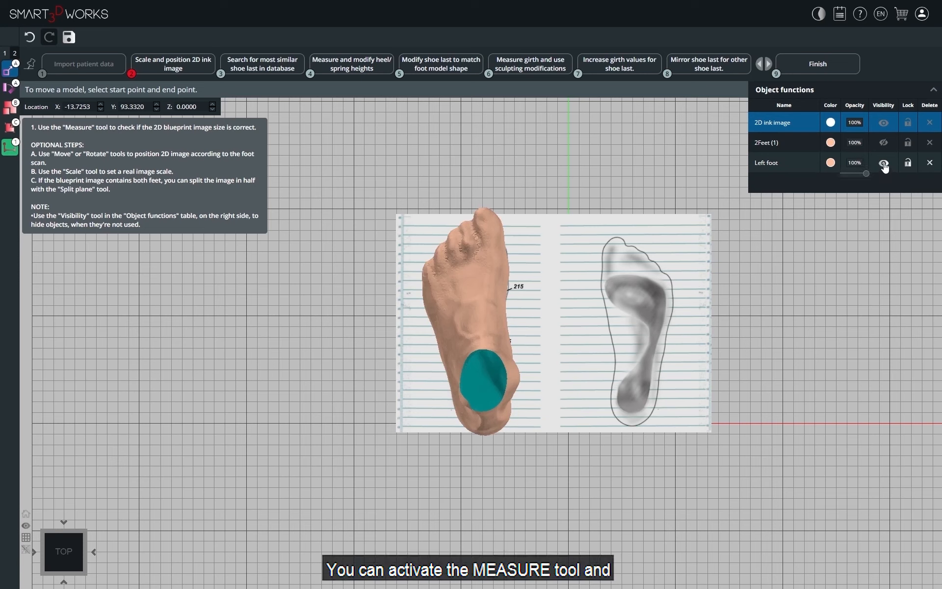
click(883, 163)
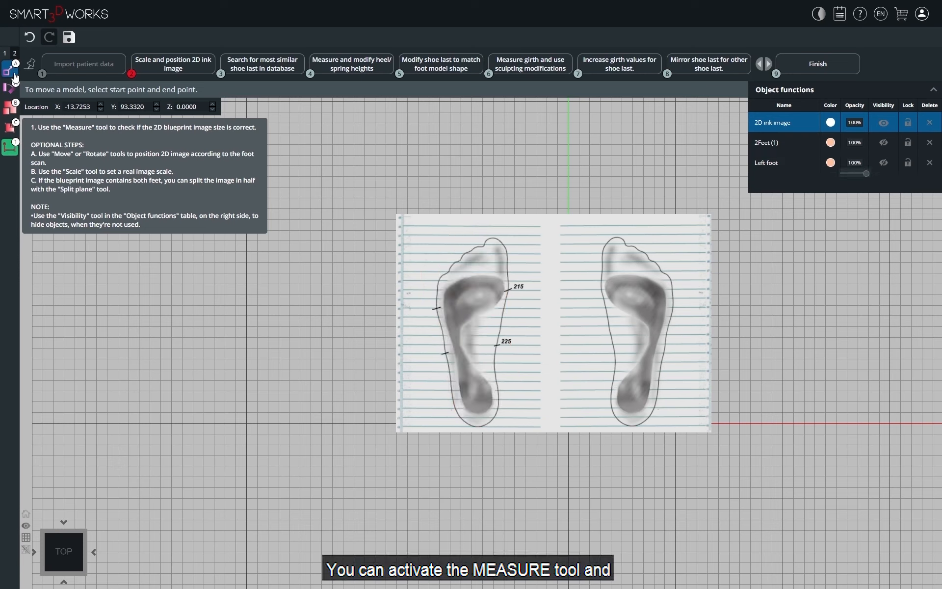
Measure the 2D ink image's ruler between the 30 and 20 marks to check its scale, and delete the measurement.
click(10, 147)
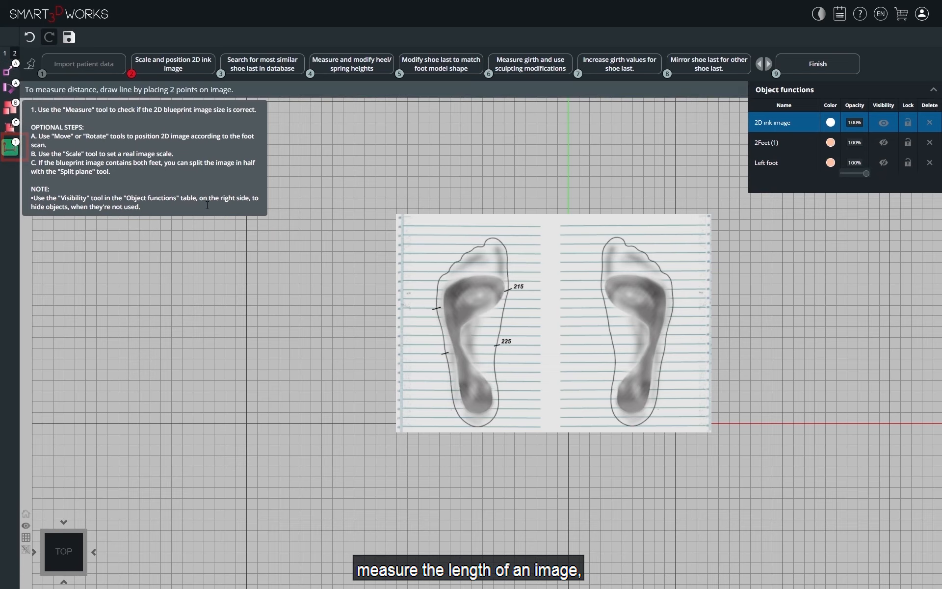
scroll(416, 264, up, 5)
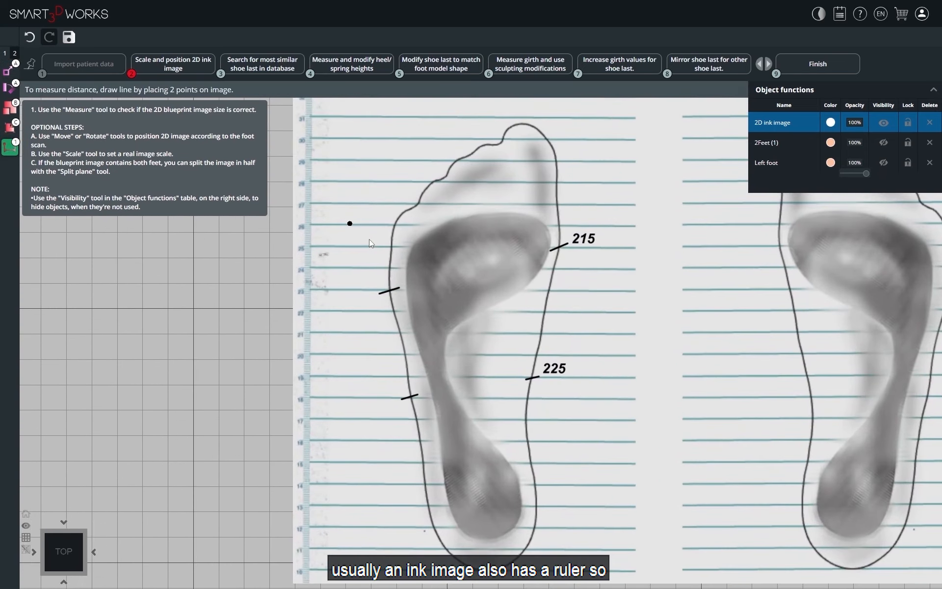
scroll(369, 240, up, 1)
middle_drag(375, 240, 417, 264)
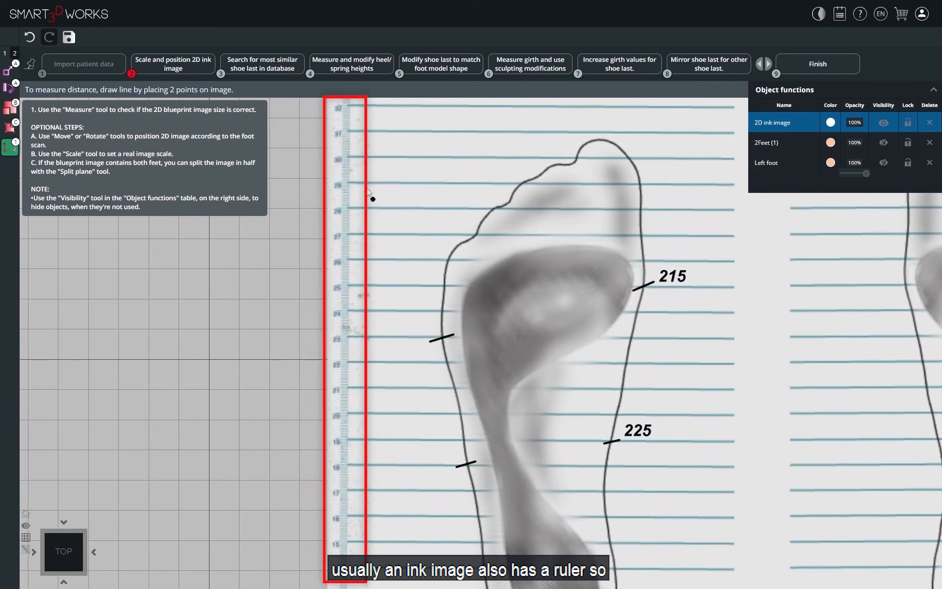
click(347, 157)
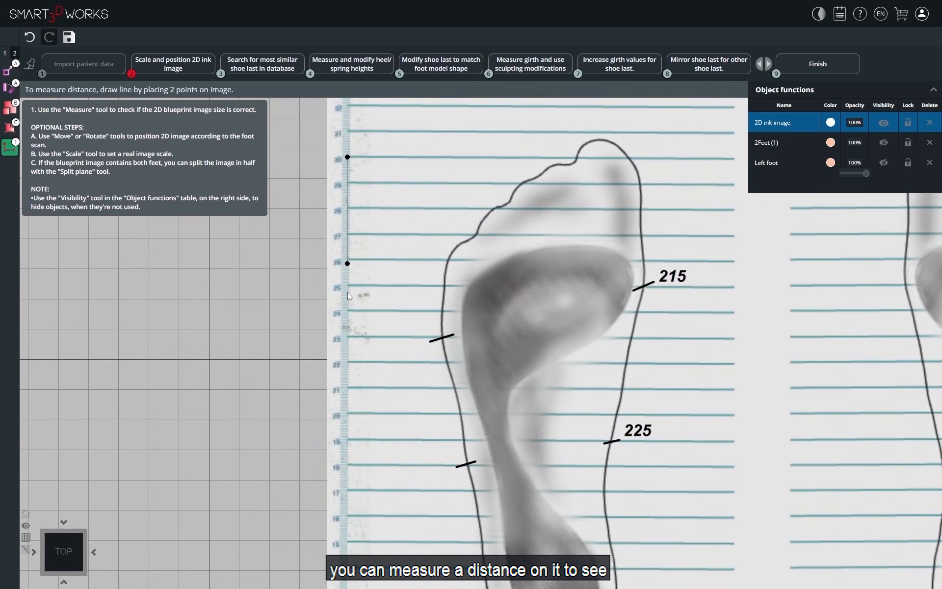
click(344, 413)
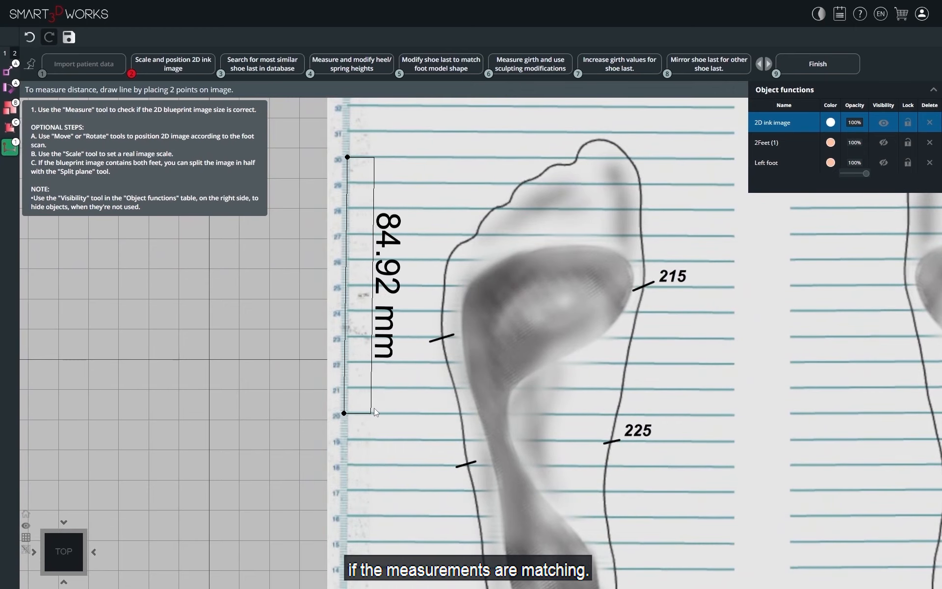
click(403, 396)
scroll(456, 310, down, 2)
scroll(493, 356, up, 1)
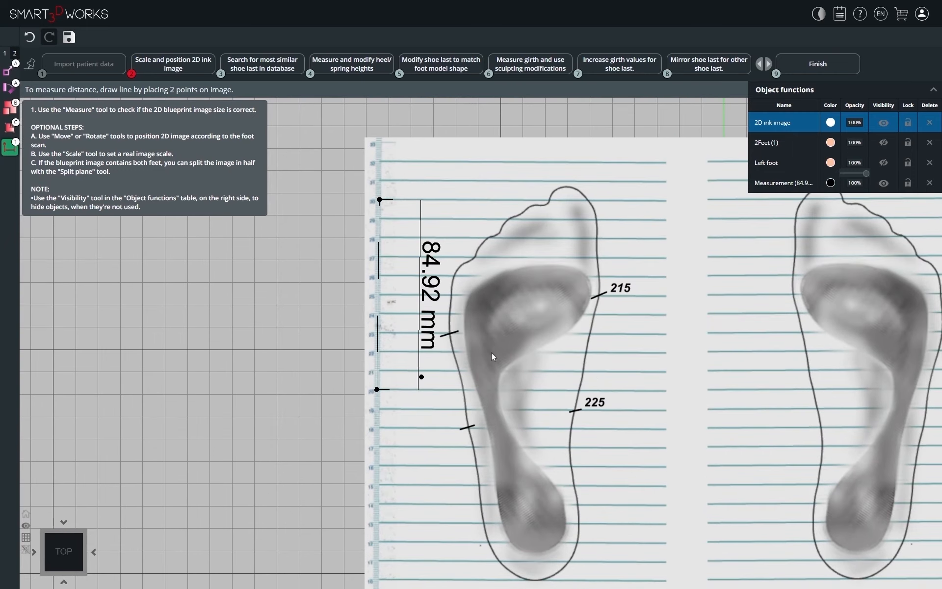
click(930, 183)
Scale the 2D ink image to real size by placing the 100 mm reference line between its ruler's 30 and 20 marks.
click(10, 108)
scroll(365, 193, up, 3)
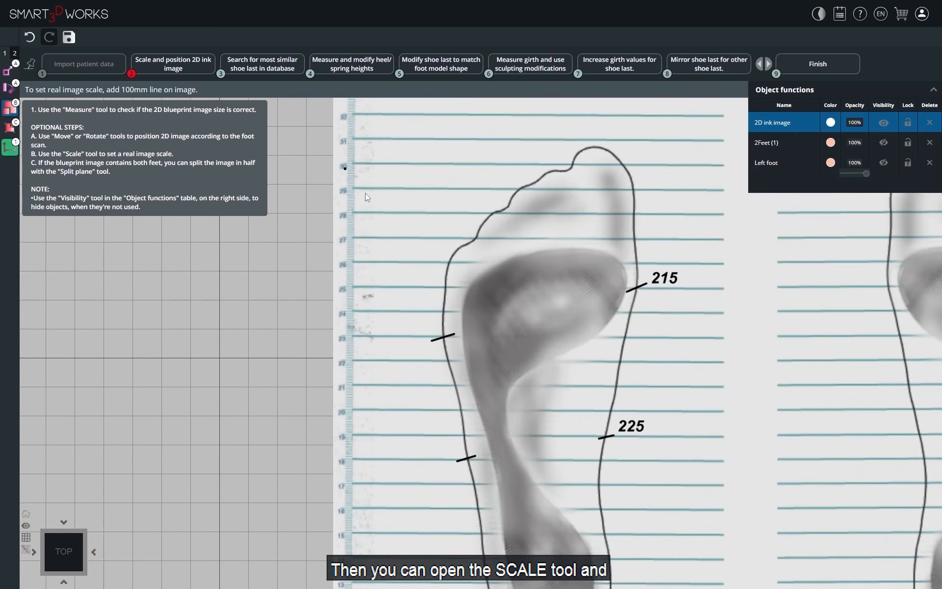
click(329, 134)
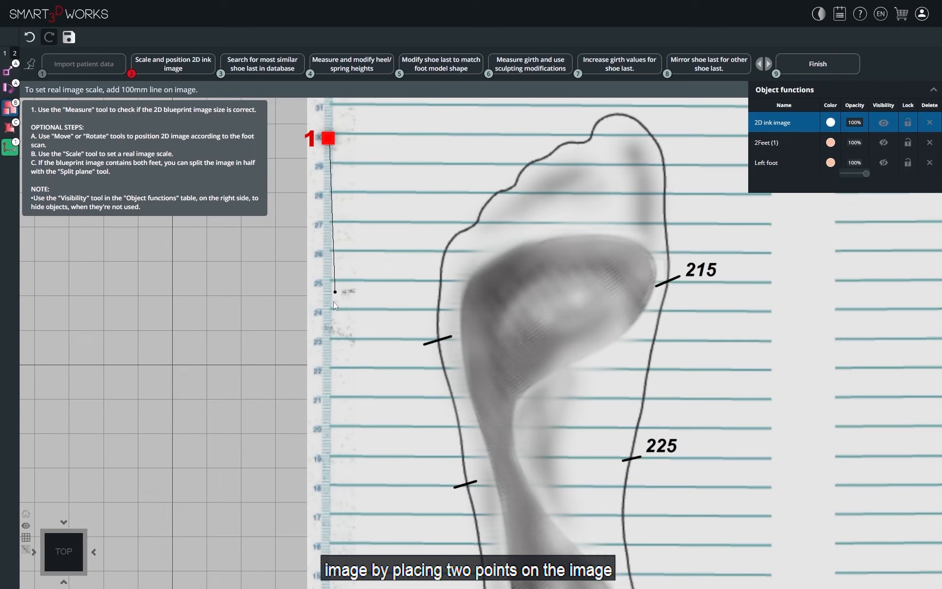
click(328, 428)
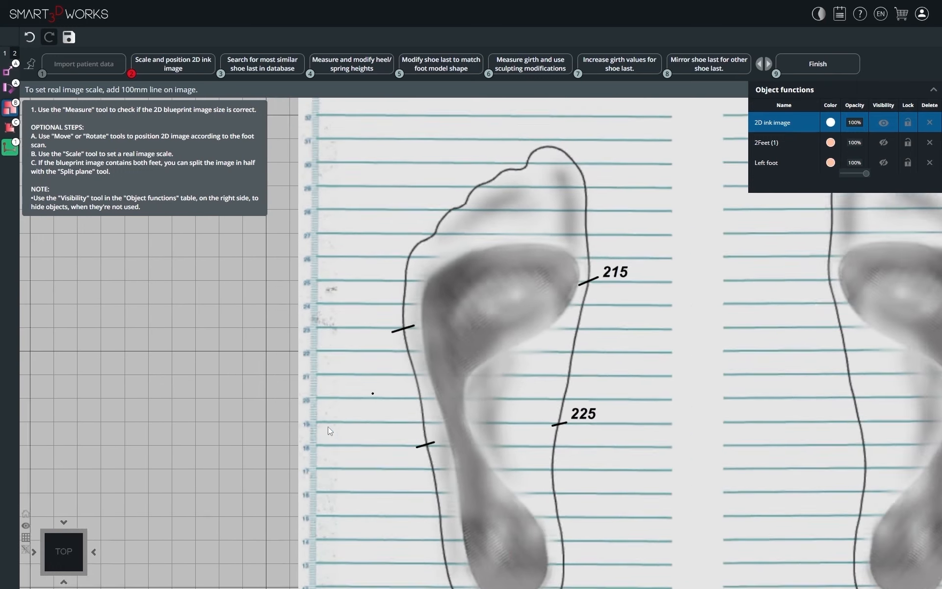
Re-measure the 30-to-20 span of the ruler on the scaled 2D ink image and remove that measurement.
scroll(328, 426, down, 4)
click(9, 147)
scroll(382, 270, up, 5)
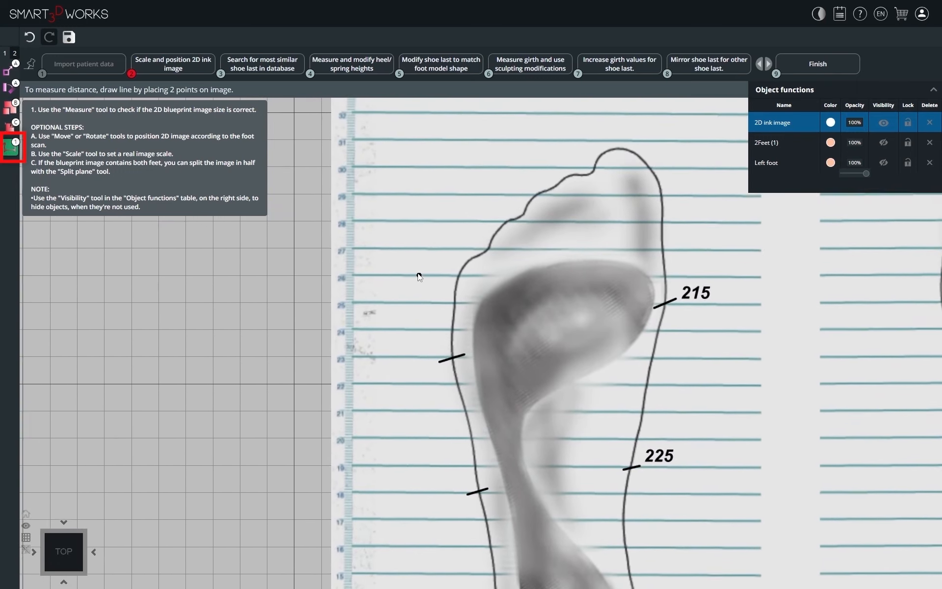
click(355, 171)
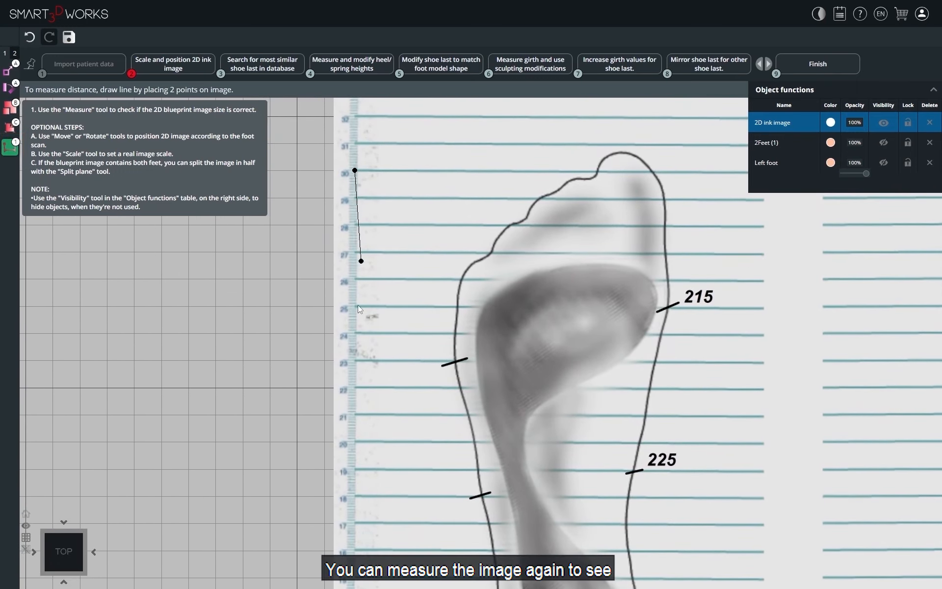
click(352, 442)
scroll(467, 353, down, 3)
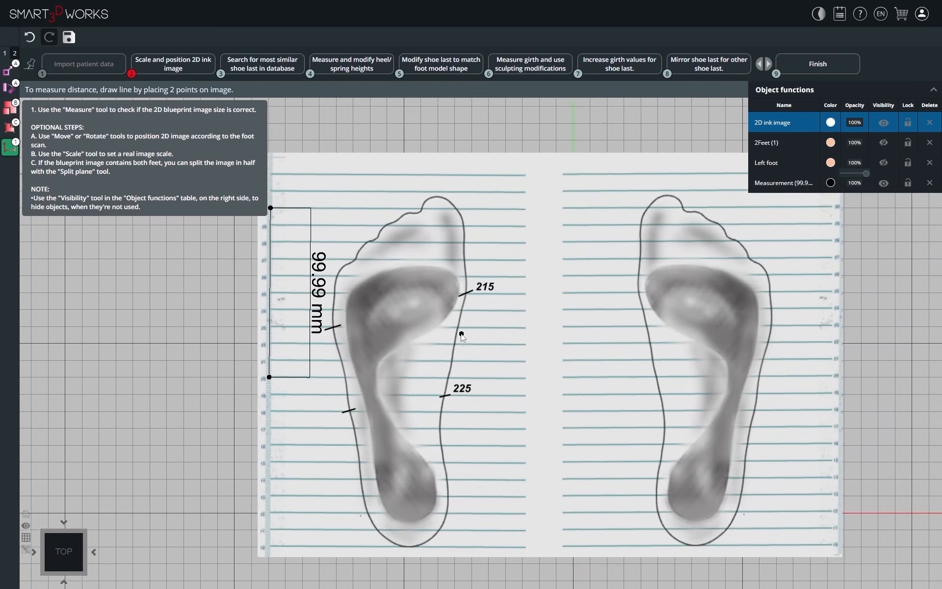
click(929, 183)
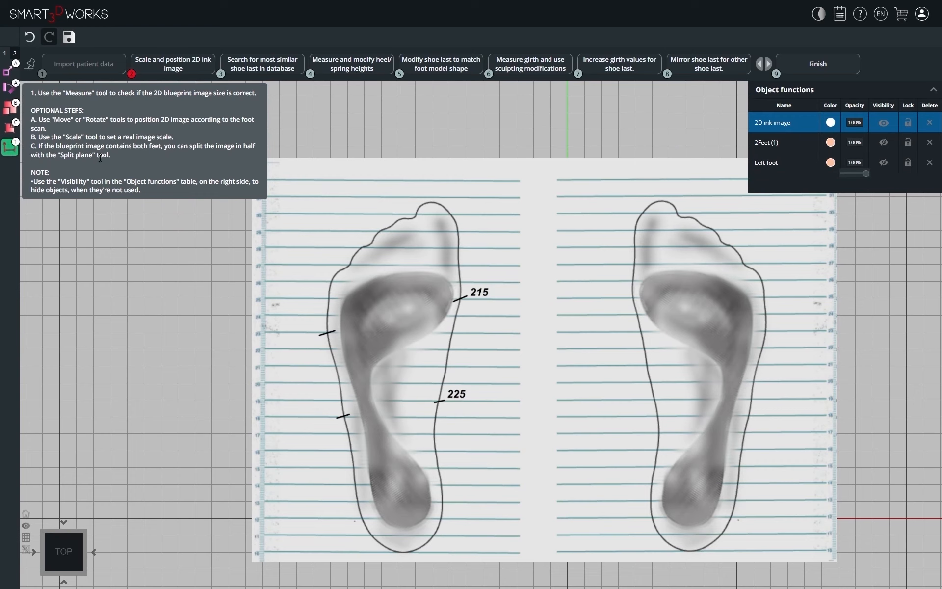
Split the 2D ink image along a vertical line between the two footprints and hide the right-foot half.
click(9, 129)
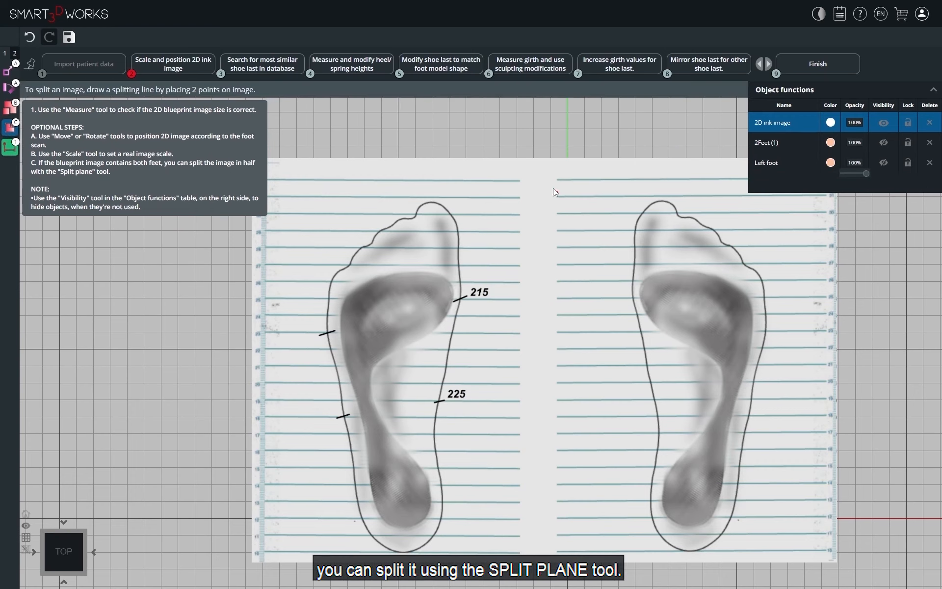
click(538, 167)
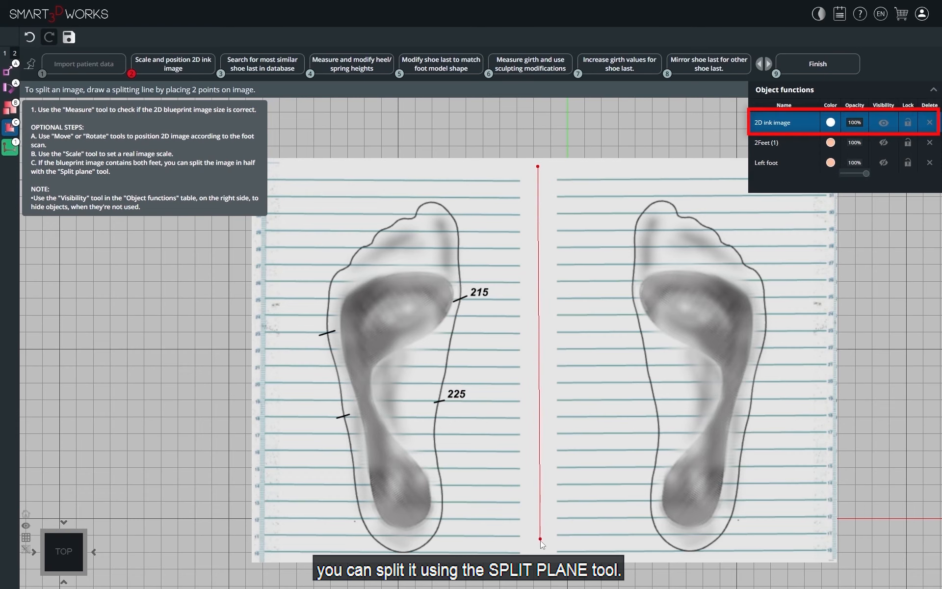
click(540, 540)
click(884, 183)
click(883, 182)
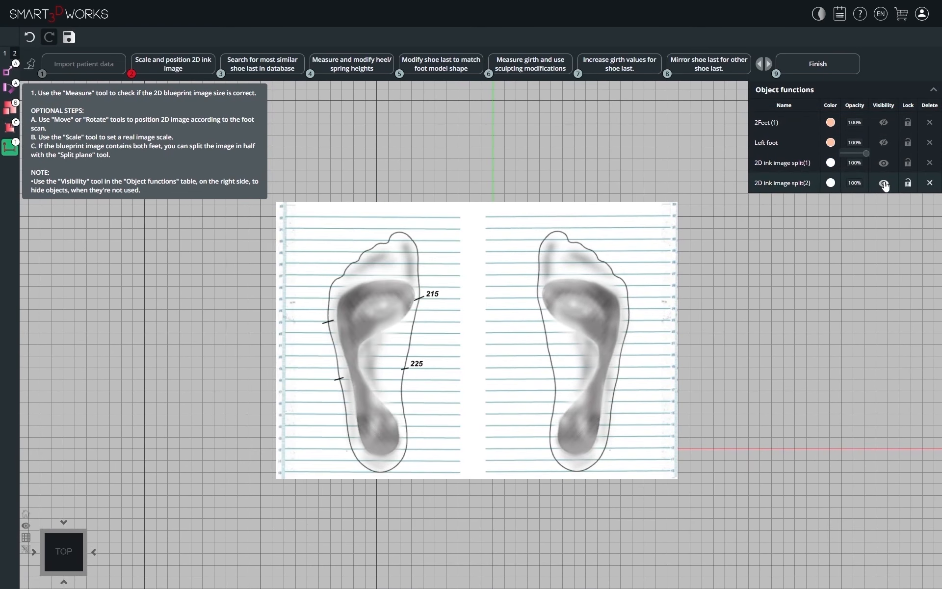
click(884, 163)
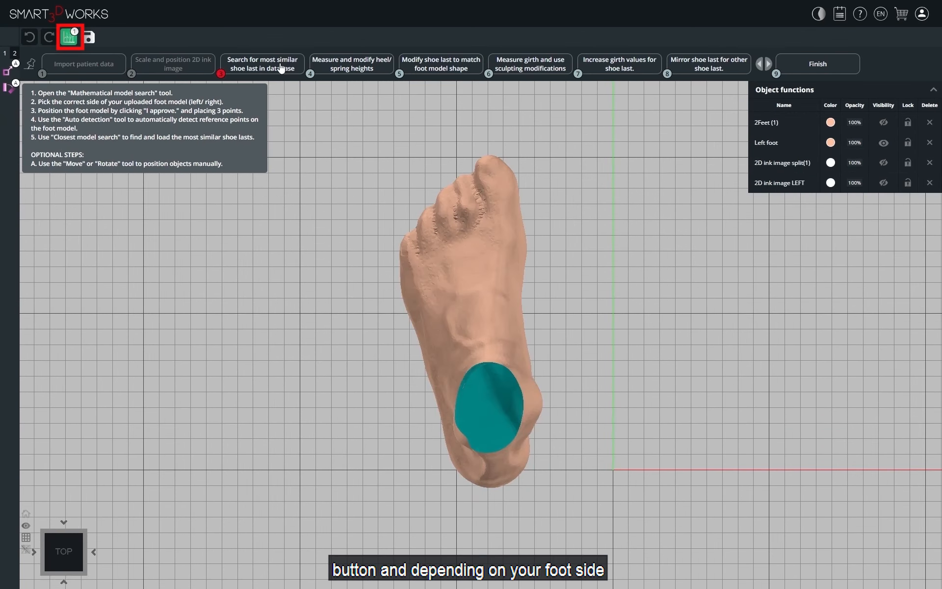
Open the Mathematical model search, set the foot side to left, and approve that the model is positioned linearly to the ground plane.
click(70, 39)
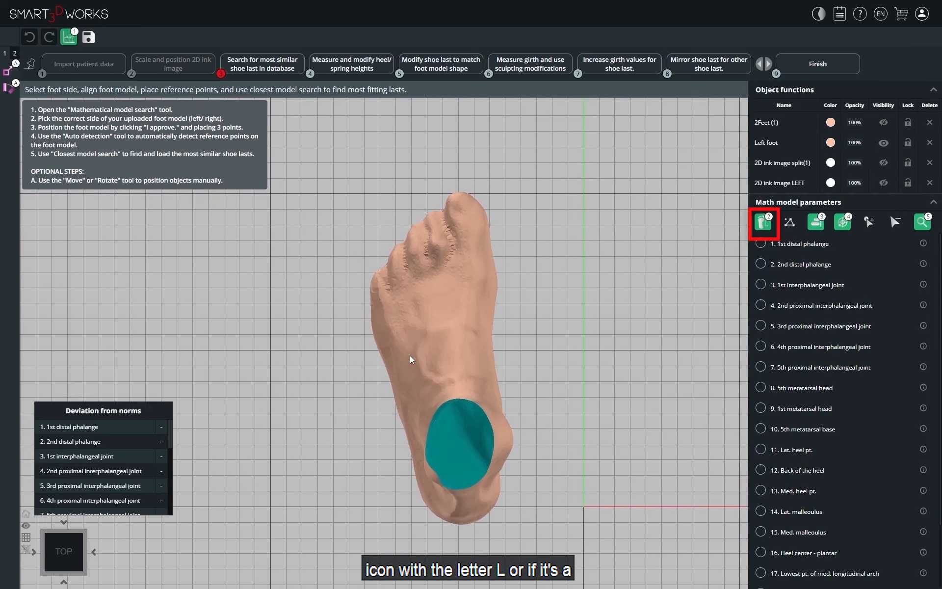
click(764, 223)
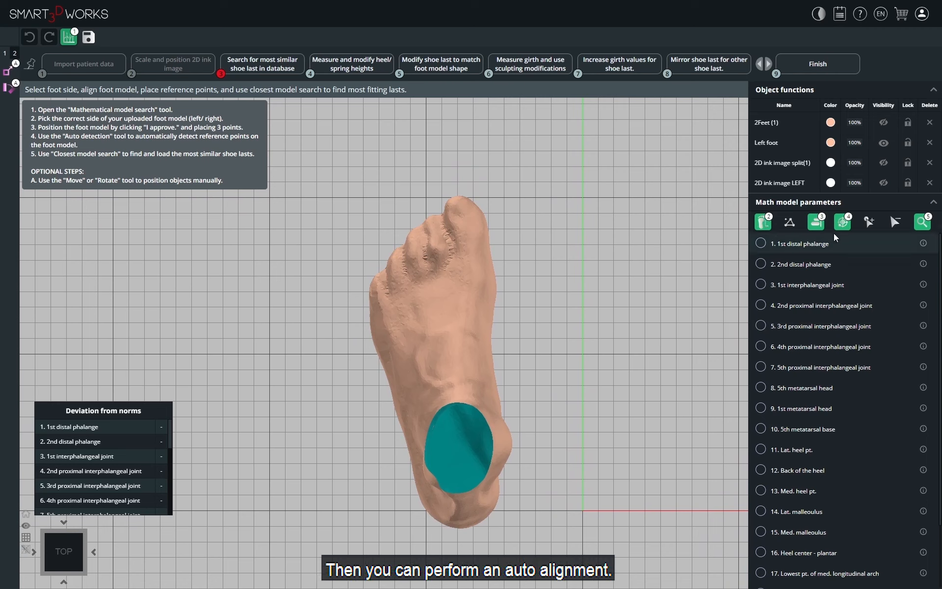
click(817, 225)
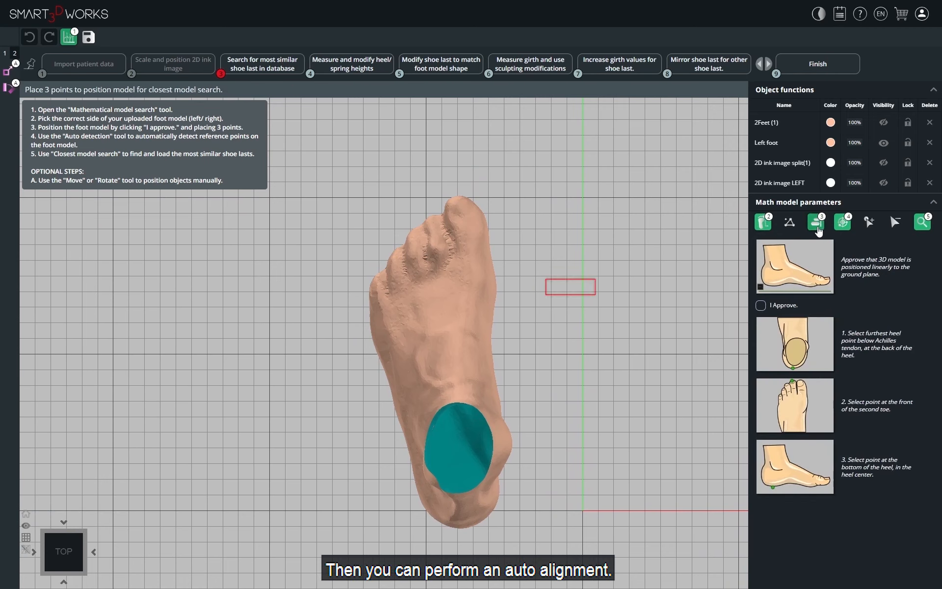
key(6)
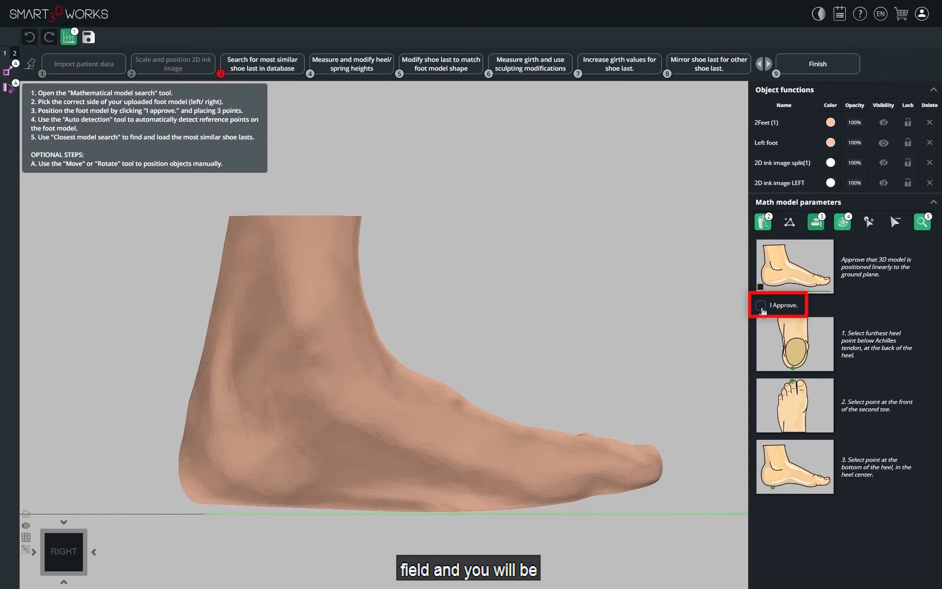
click(761, 306)
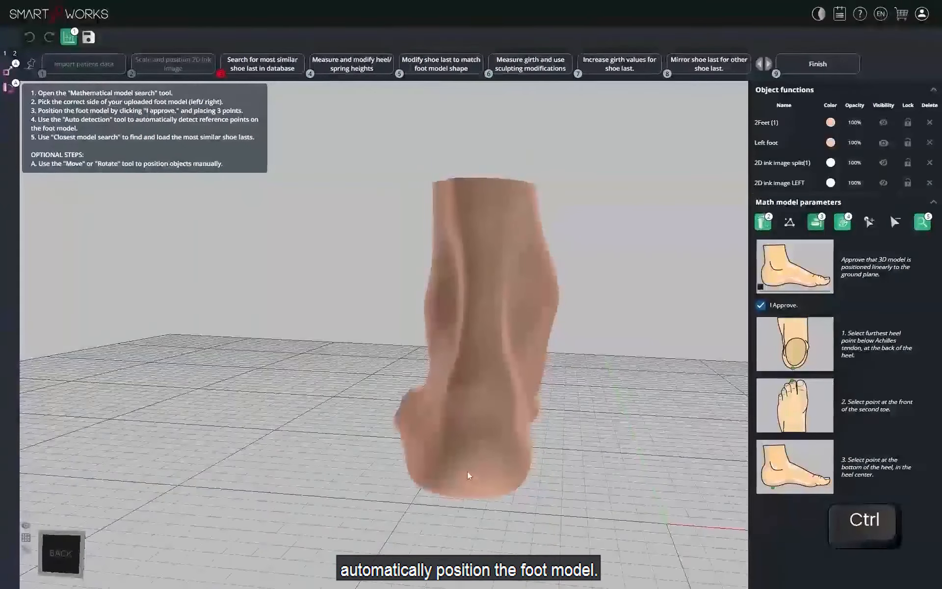
Place the three alignment points on the Left foot model: back of the heel, front of the second toe, and bottom of the heel.
ctrl+click(467, 472)
drag(467, 472, 359, 454)
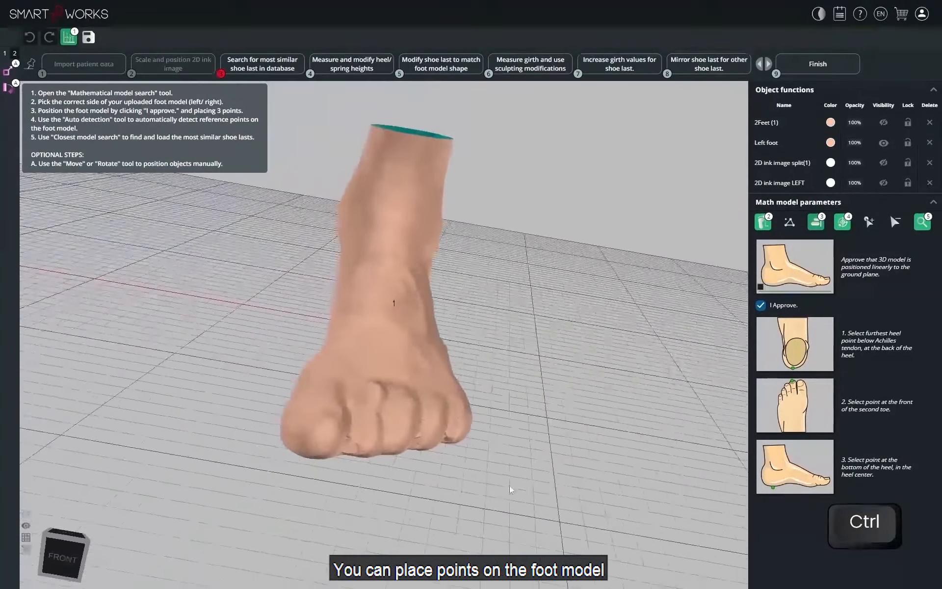
ctrl+click(367, 453)
drag(379, 506, 383, 328)
ctrl+click(316, 388)
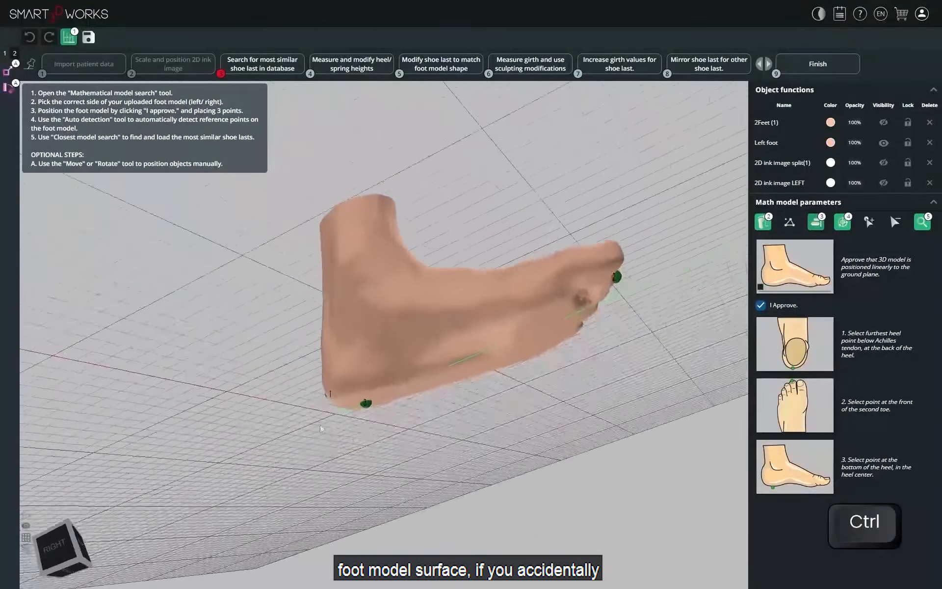
Remove the third alignment point under the heel and place it again at the heel center.
scroll(321, 366, up, 5)
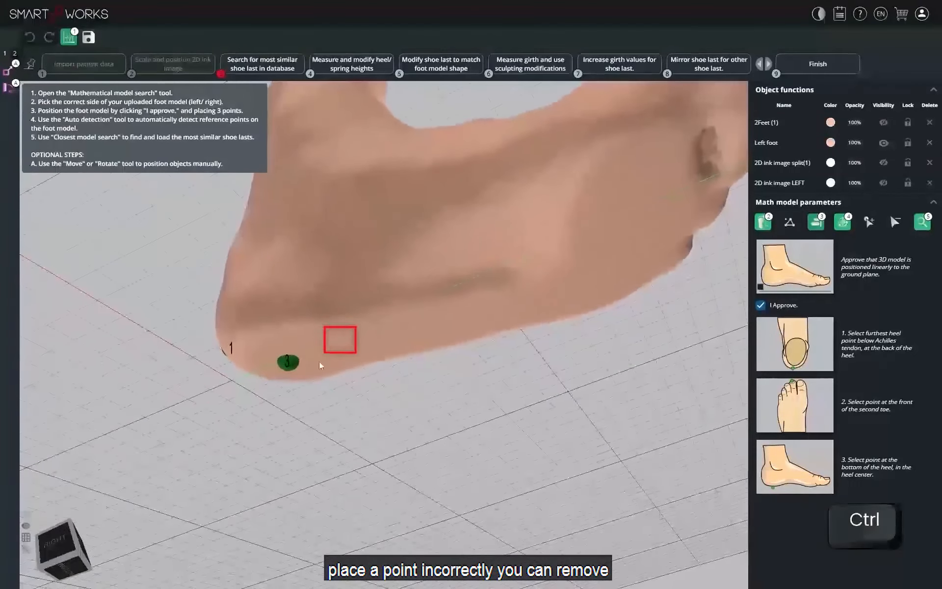
ctrl+click(292, 363)
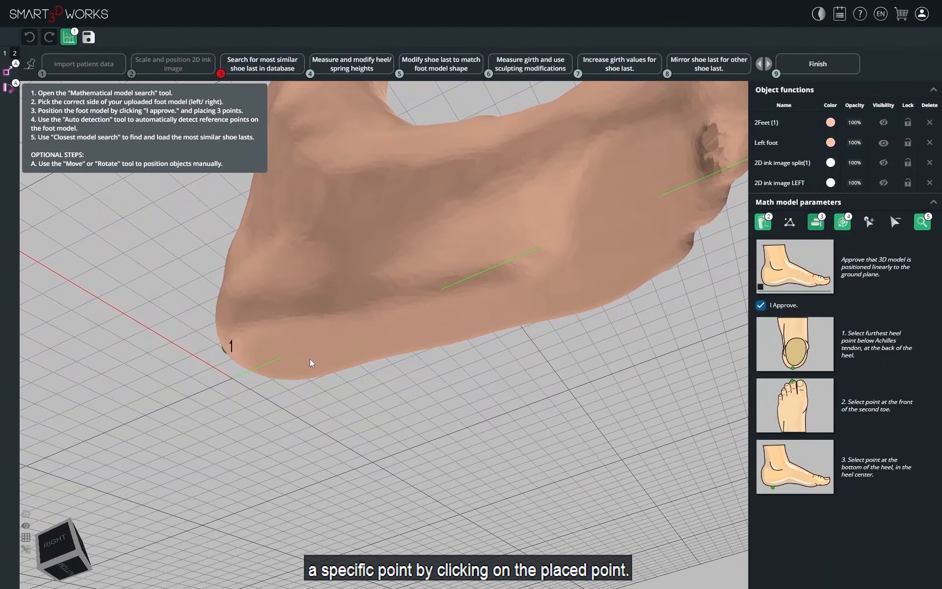
click(305, 357)
scroll(398, 323, down, 5)
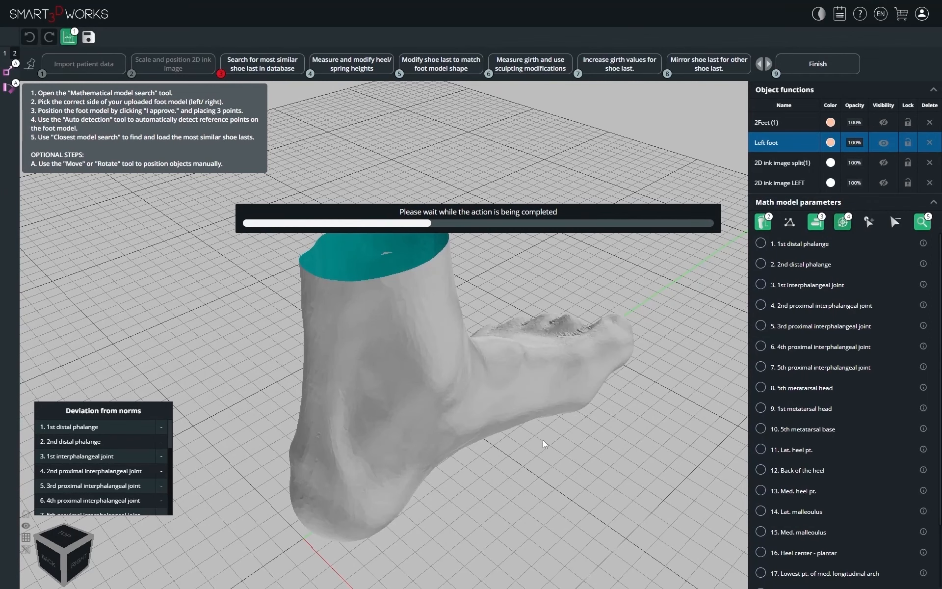
Run the closest model search for the Left foot from the top view and load shoe lasts #244 and #569.
click(64, 536)
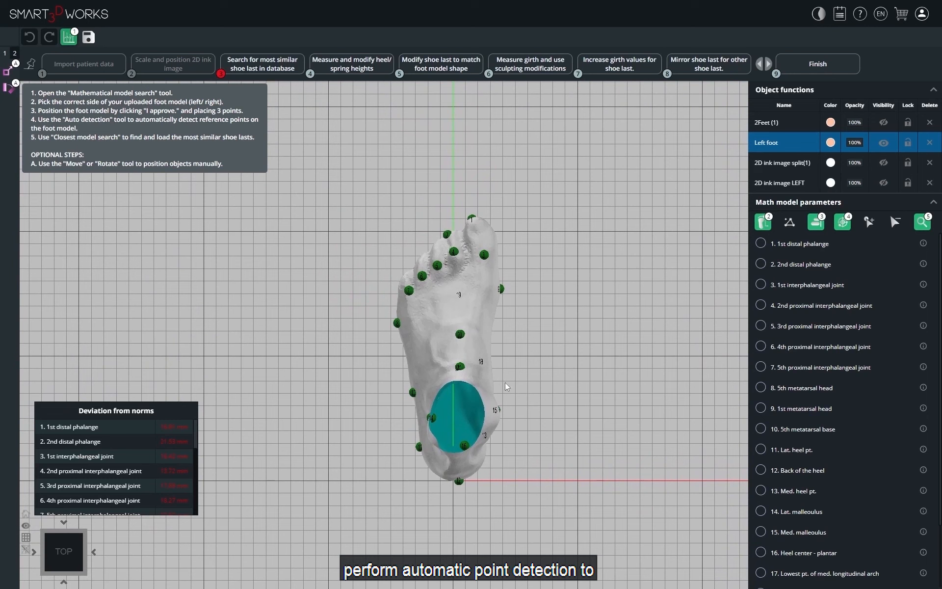
click(923, 223)
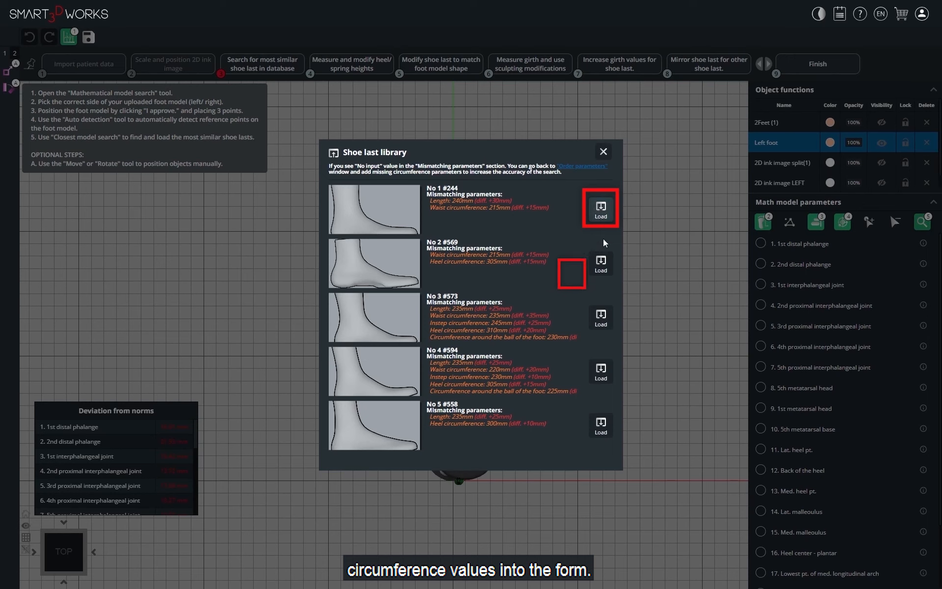
click(601, 267)
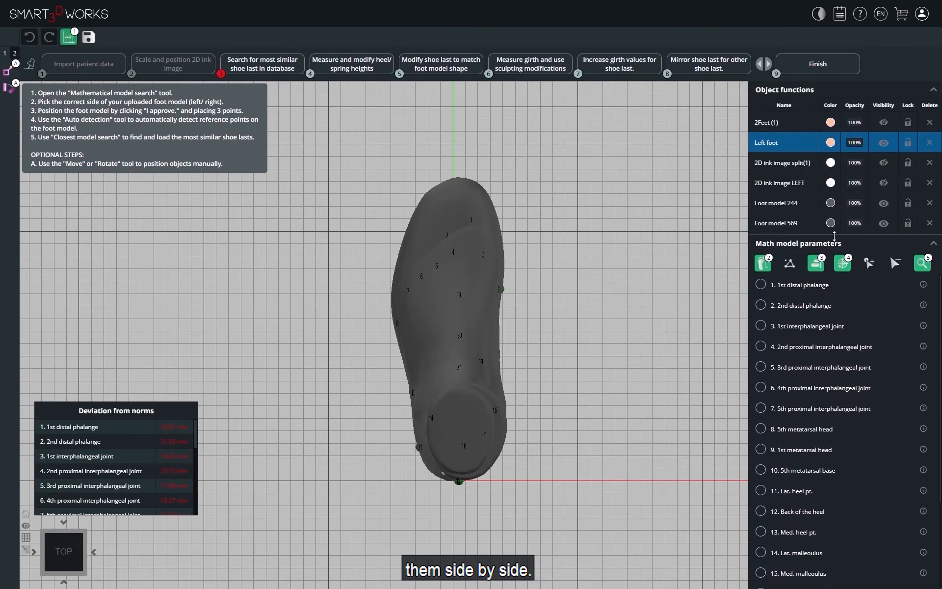
Color Foot model 244 blue and Foot model 569 bright green (RGB 107, 254, 77).
click(829, 205)
drag(870, 286, 854, 305)
click(906, 210)
click(820, 241)
click(830, 223)
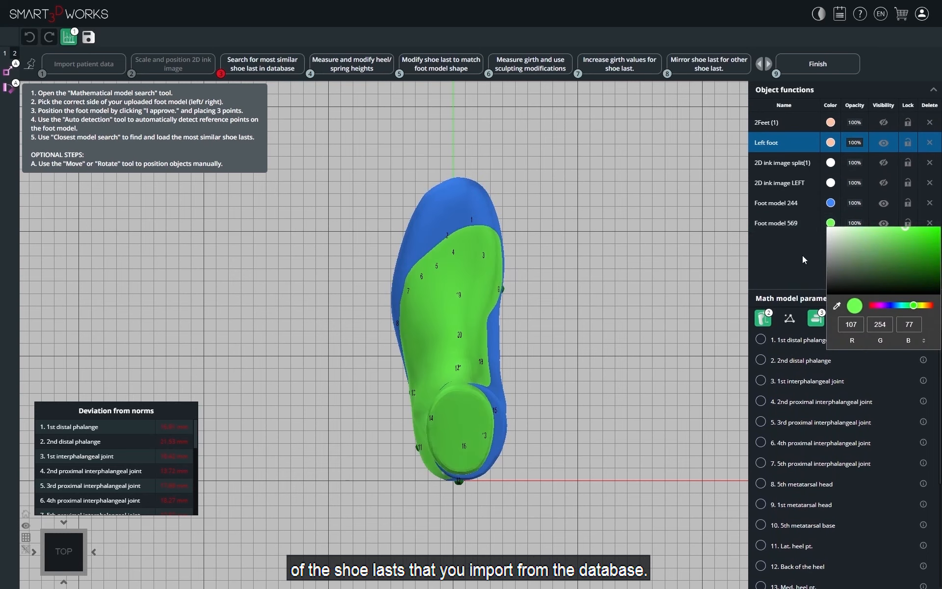
click(803, 256)
Hide Foot model 569 and set Foot model 244's opacity to 30% to compare it with the Left foot scan in the right view.
click(884, 223)
click(855, 204)
drag(867, 213, 843, 214)
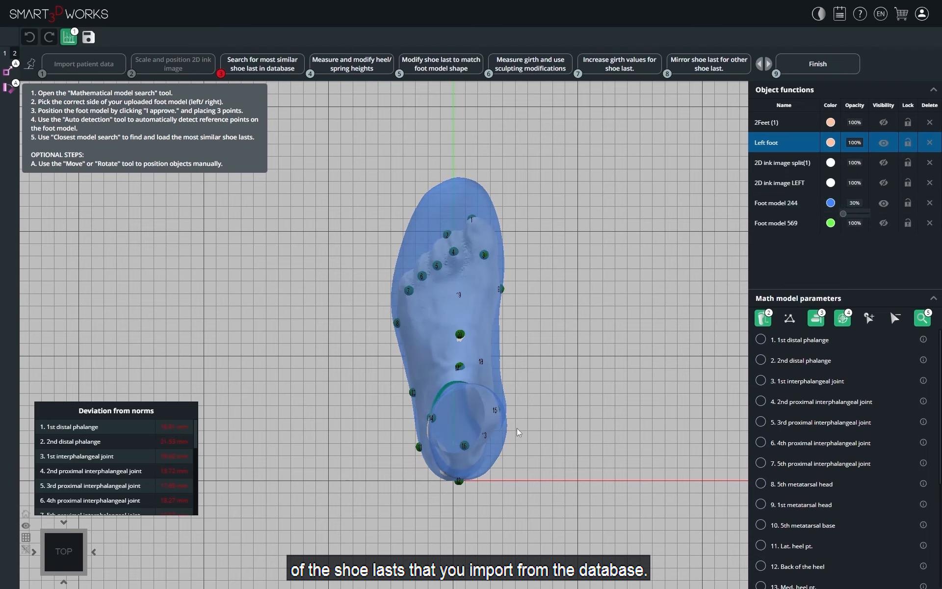
middle_drag(518, 424, 513, 440)
key(6)
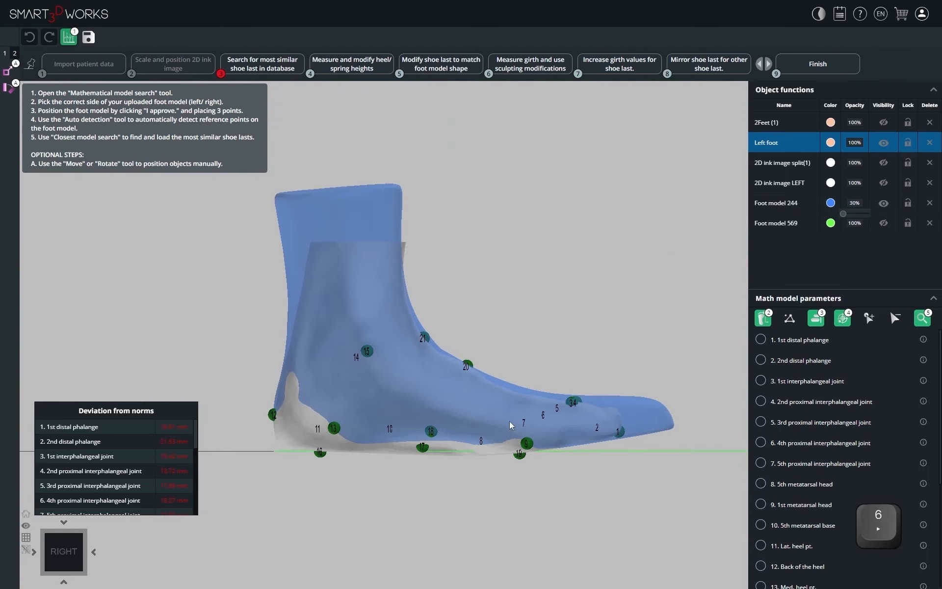
ctrl+click(550, 305)
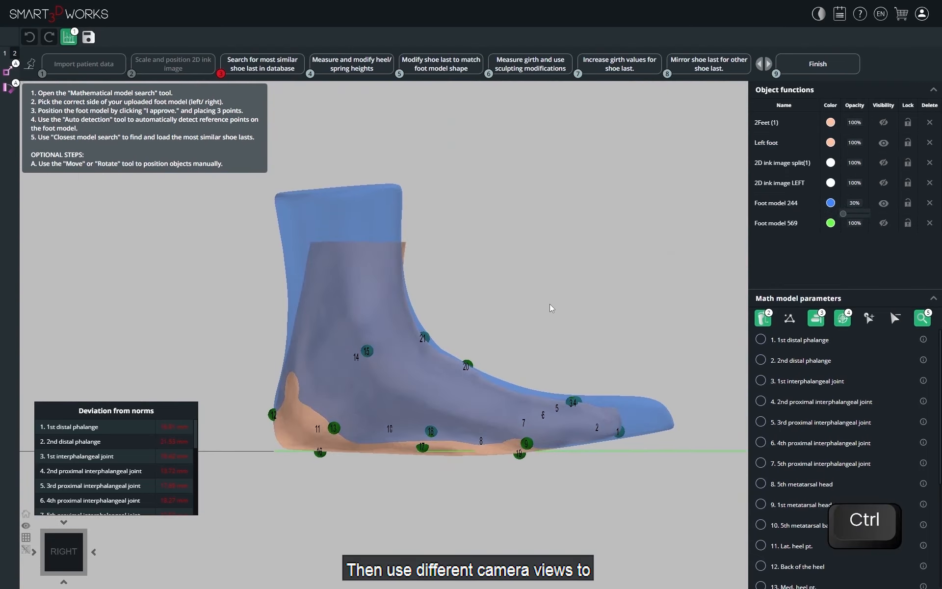
key(8)
key(6)
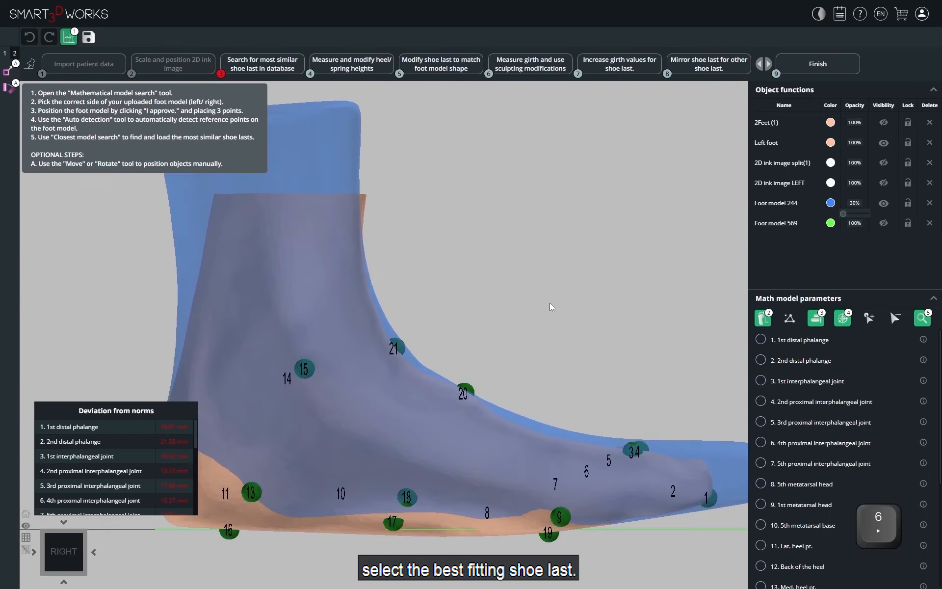
Hide Foot model 244, show Foot model 569 at 30% opacity, and compare it with the Left foot scan in the right and top views.
key(6)
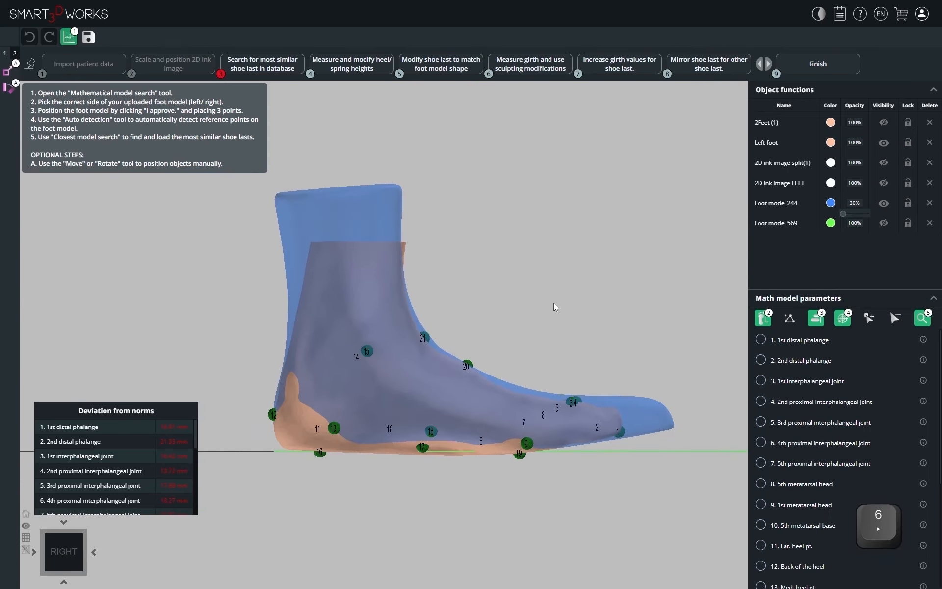
click(884, 204)
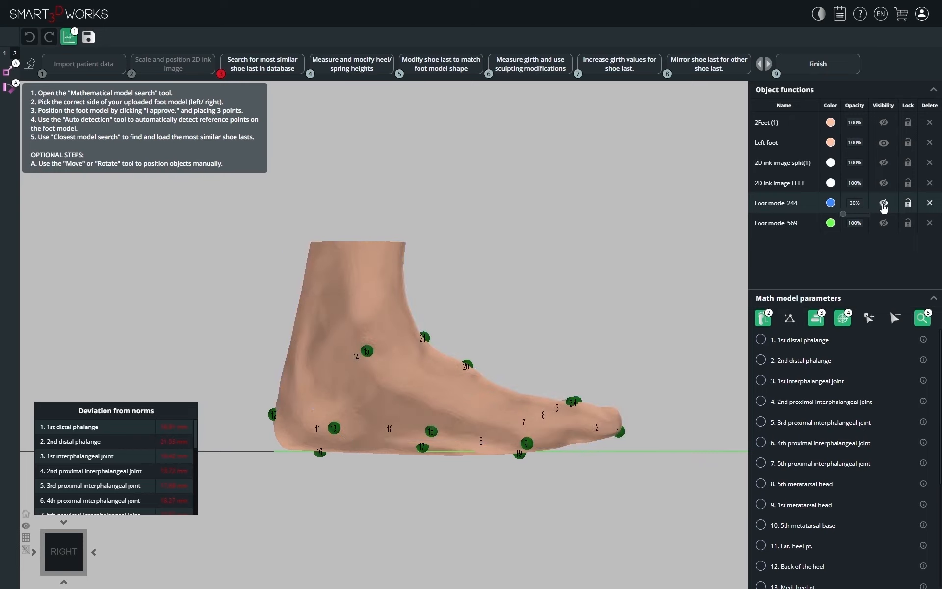
click(883, 223)
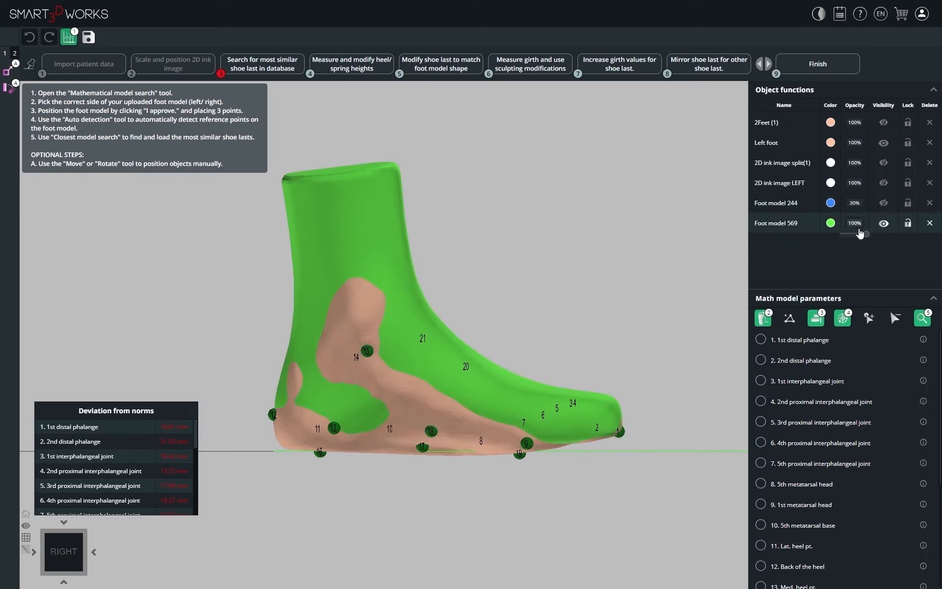
drag(860, 233, 843, 234)
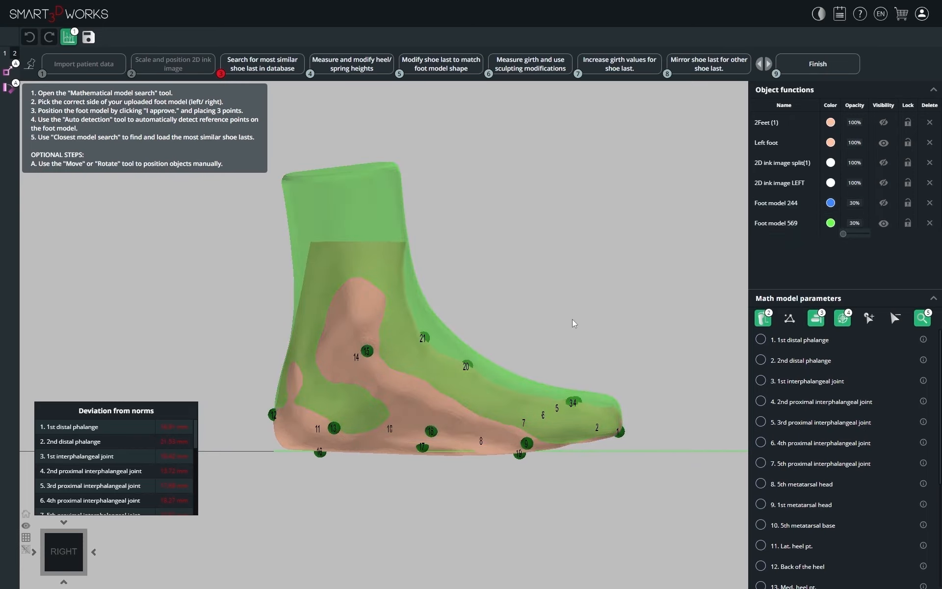
key(8)
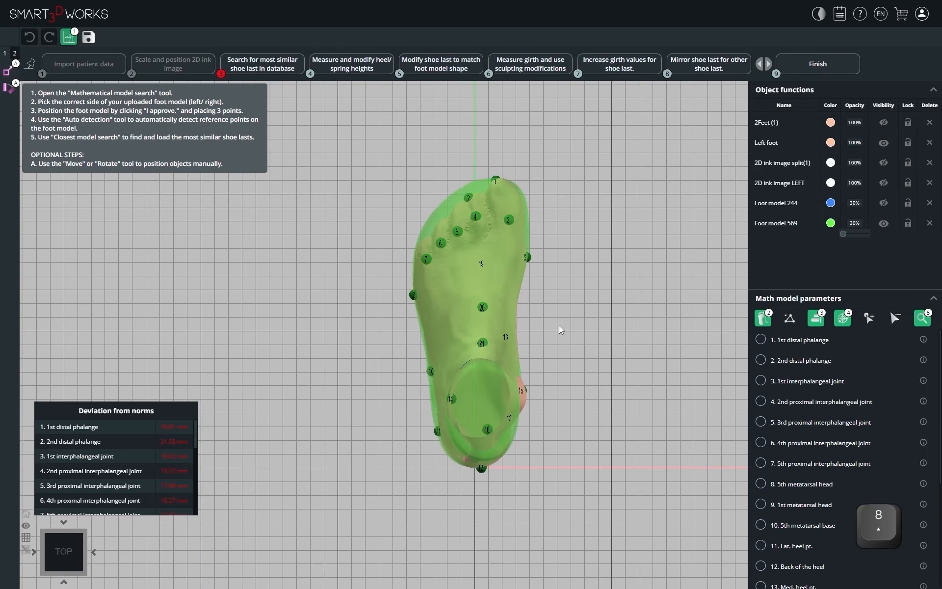
mouse_move(558, 341)
middle_down()
mouse_move(555, 356)
mouse_move(549, 345)
middle_up()
scroll(549, 345, down, 1)
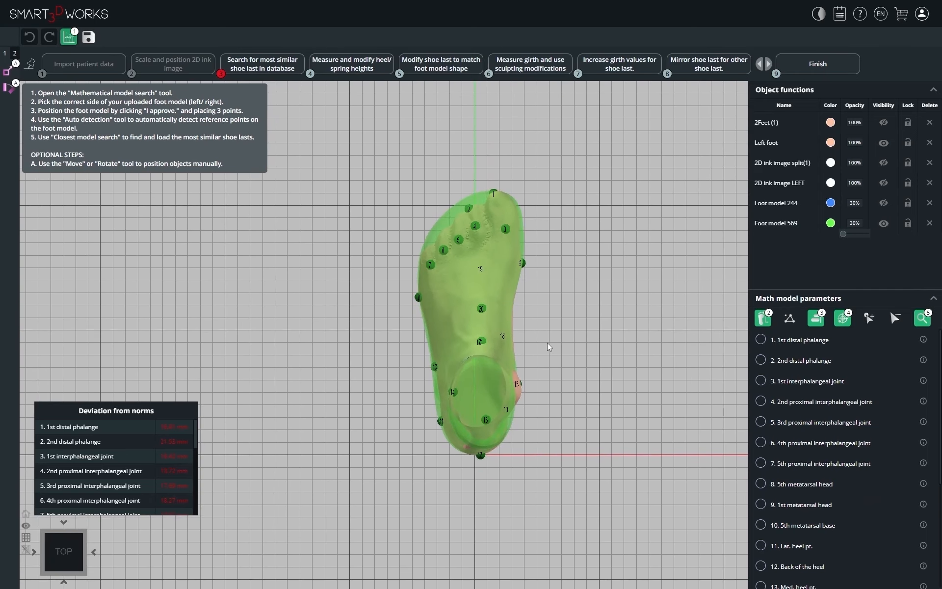
Delete the unused Foot model 244 and proceed to the stage for measuring and modifying heel/spring heights.
click(929, 203)
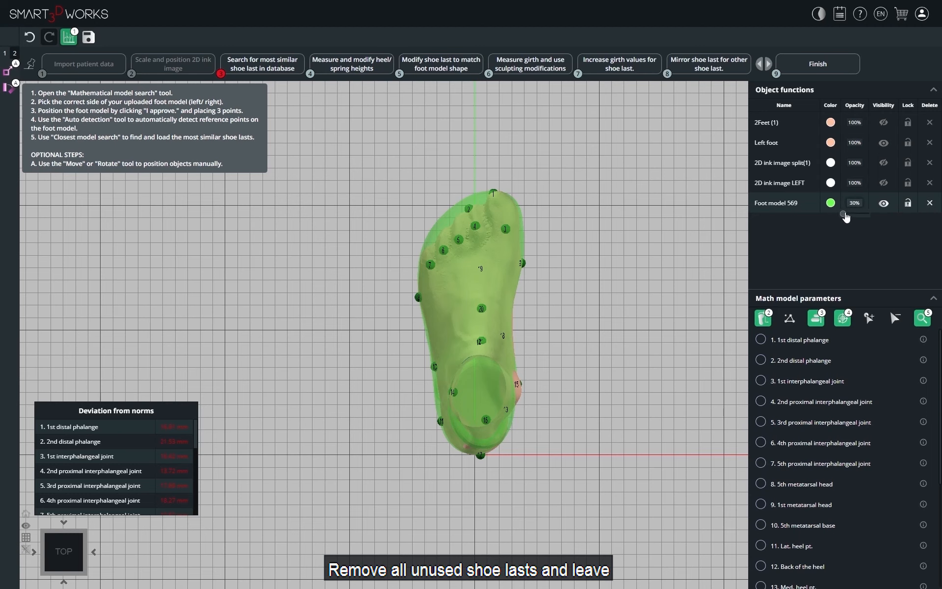
mouse_move(843, 214)
mouse_down()
mouse_move(860, 215)
mouse_move(843, 215)
mouse_up()
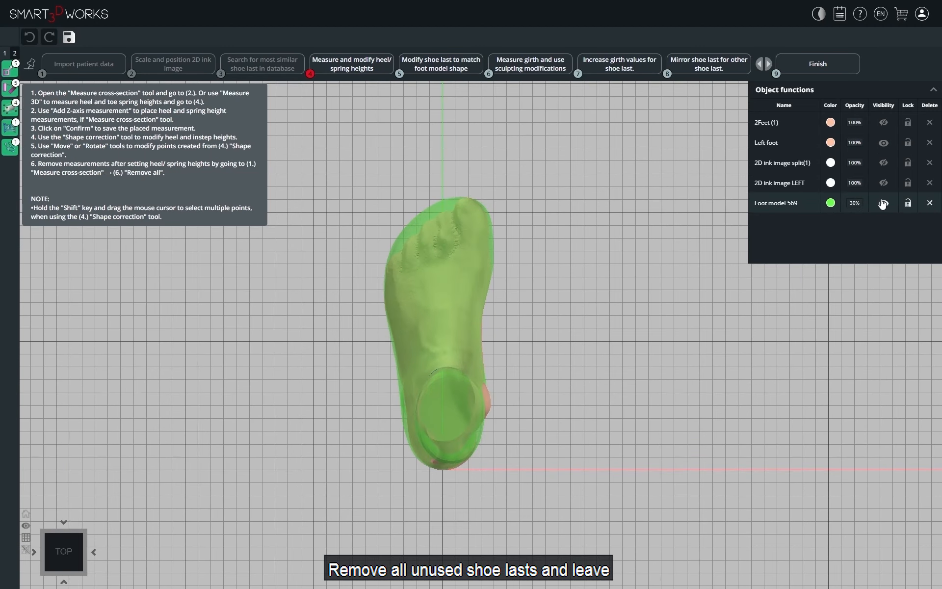
Hide Foot model 569 and set the Left foot scan's opacity to 30%, showing it in the right view.
mouse_move(861, 148)
drag(855, 154, 843, 154)
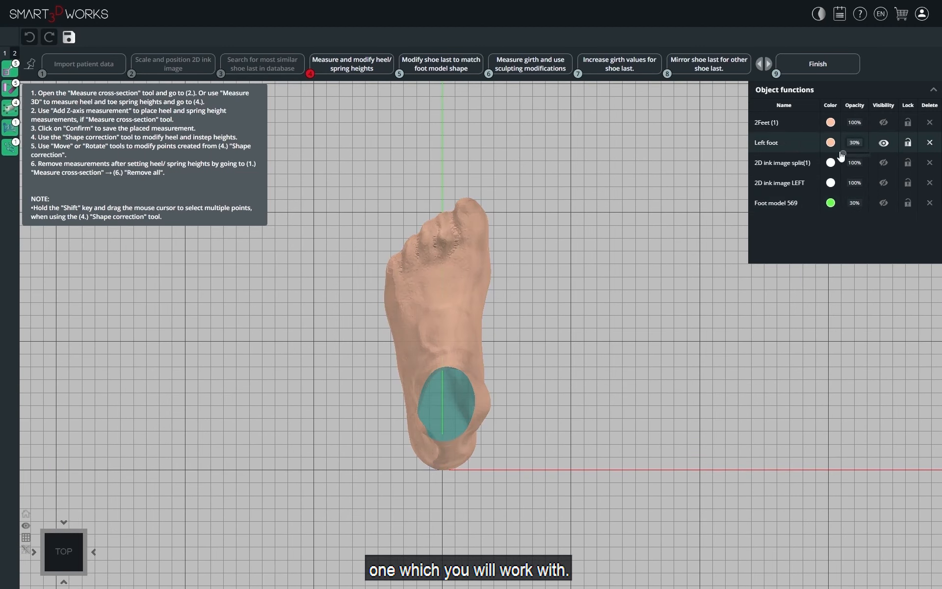
key(6)
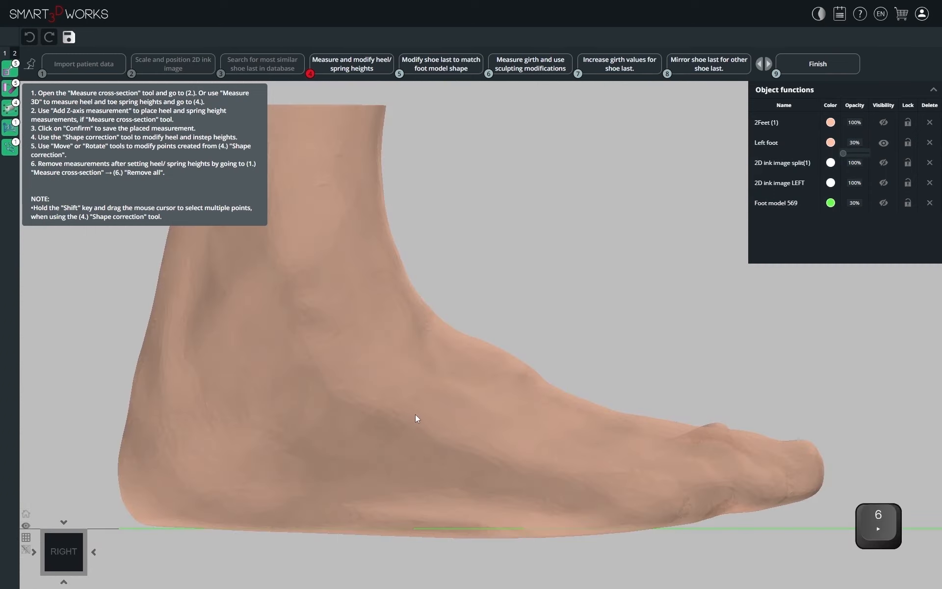
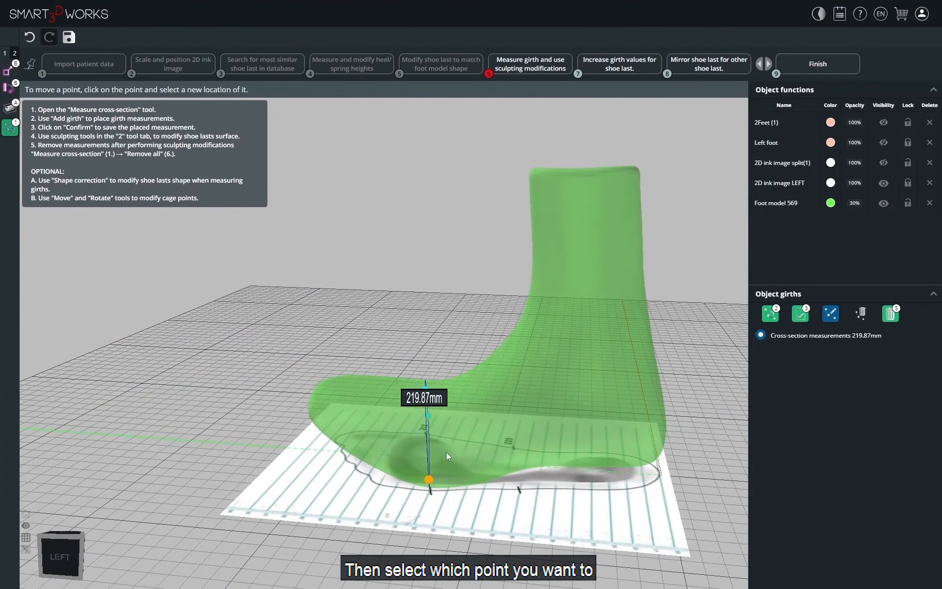
Confirm the girth measurement at the 215 mark and add a confirmed three-point girth at the 225 mark on Foot model 569.
key(8)
middle_drag(469, 369, 460, 406)
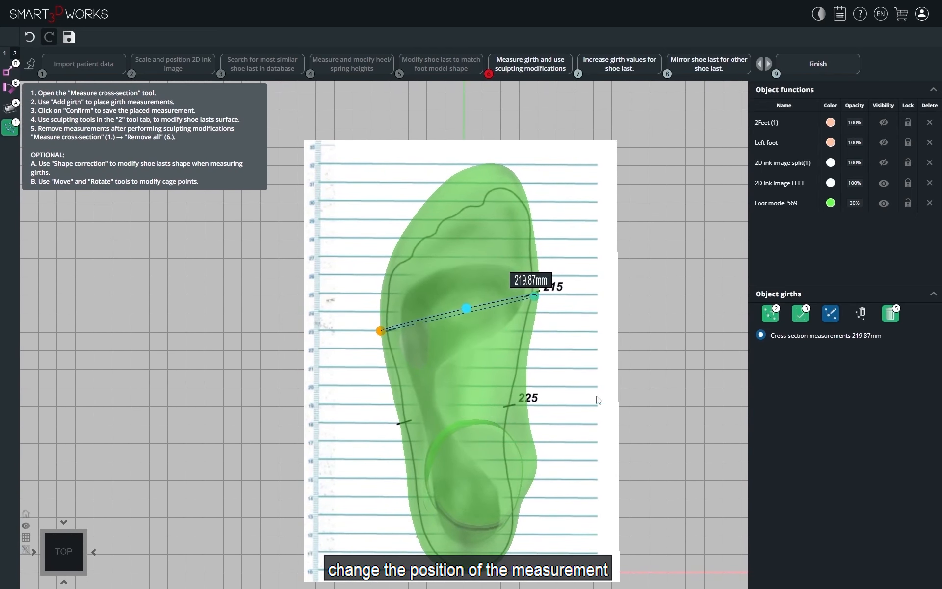
click(800, 315)
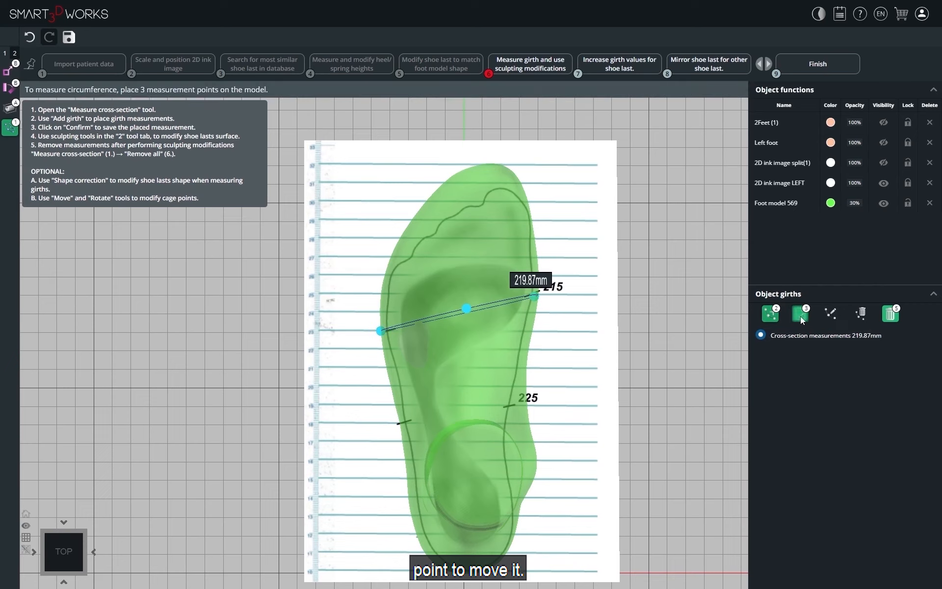
click(771, 319)
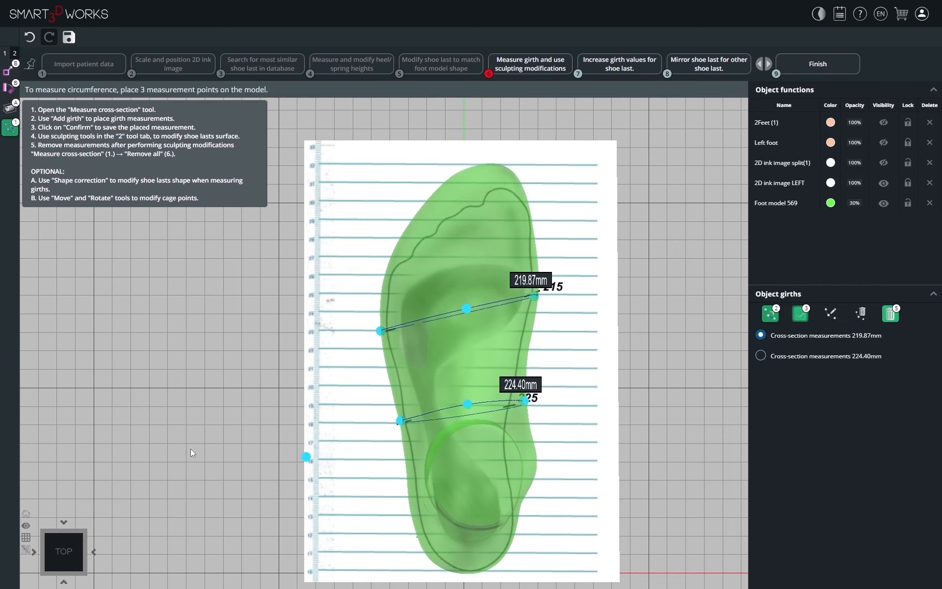
click(801, 314)
Show the Left foot scan and create a shape correction lattice around Foot model 569 using the second complexity level.
click(884, 142)
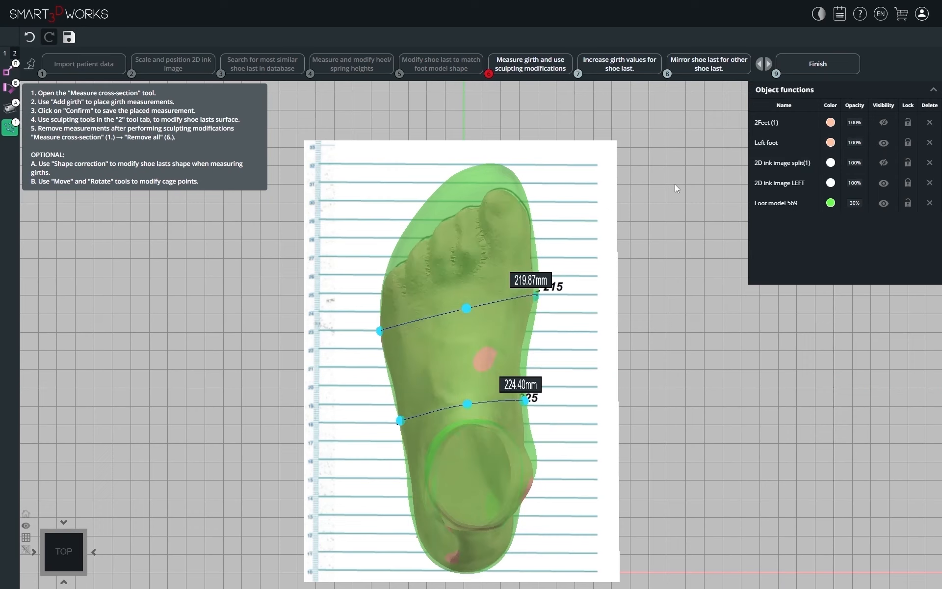
ctrl+click(473, 183)
click(12, 108)
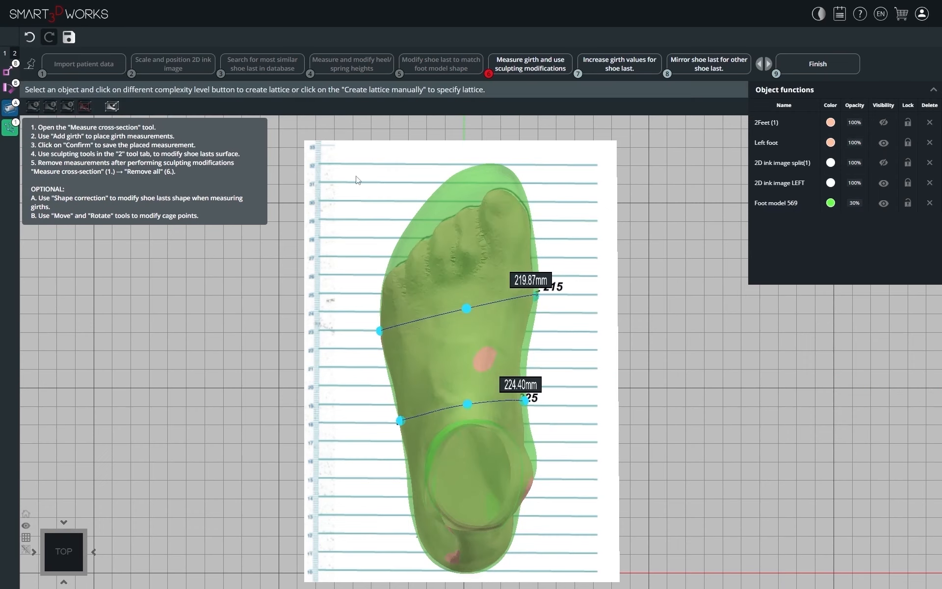
ctrl+click(449, 190)
click(48, 108)
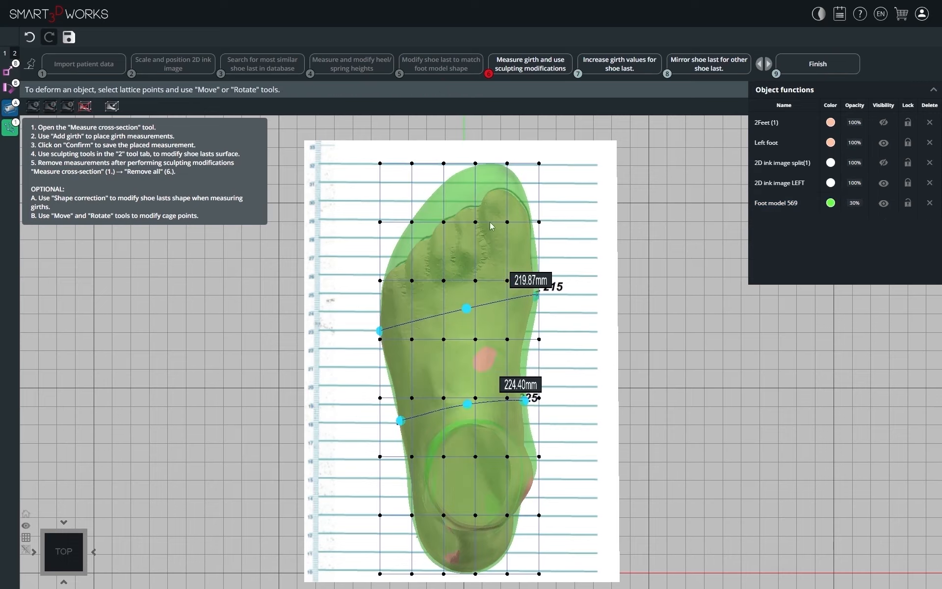
Select the outer lattice points beside the 215 mark and move them inward to about X 38.55.
scroll(481, 337, up, 5)
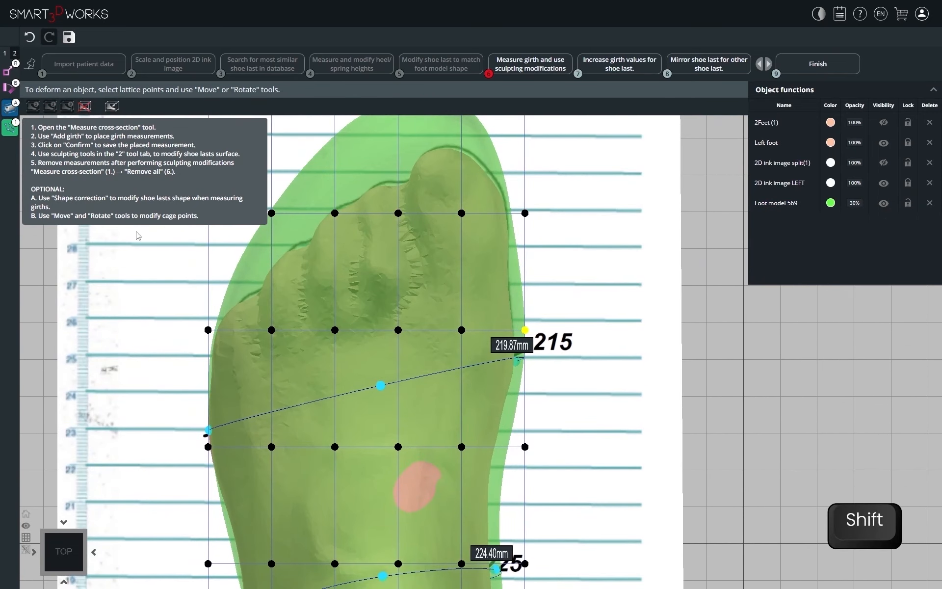
click(8, 72)
drag(526, 355, 524, 354)
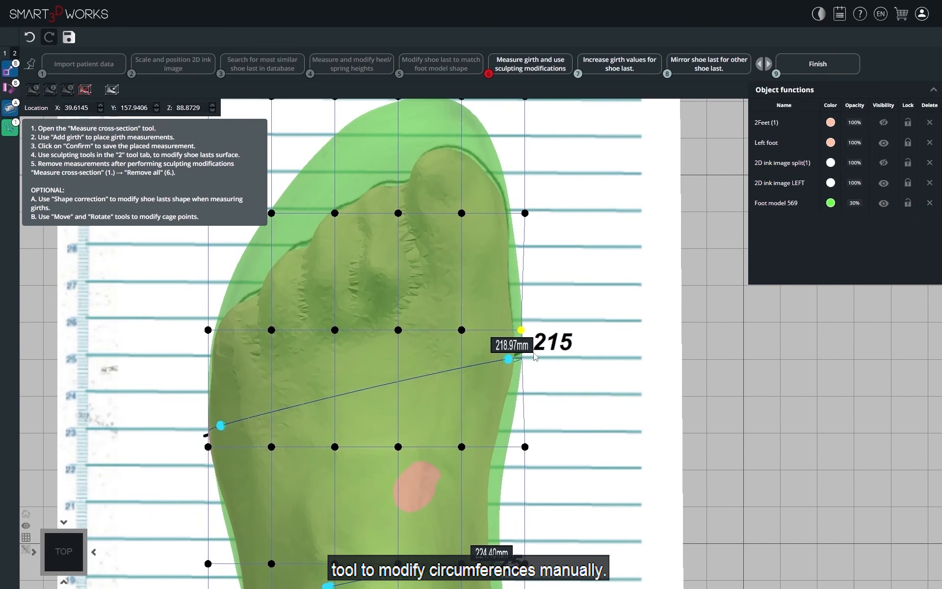
In the right view, select the upper lattice points above the forefoot near the 215 girth and move them down to about Z 102.15.
click(96, 552)
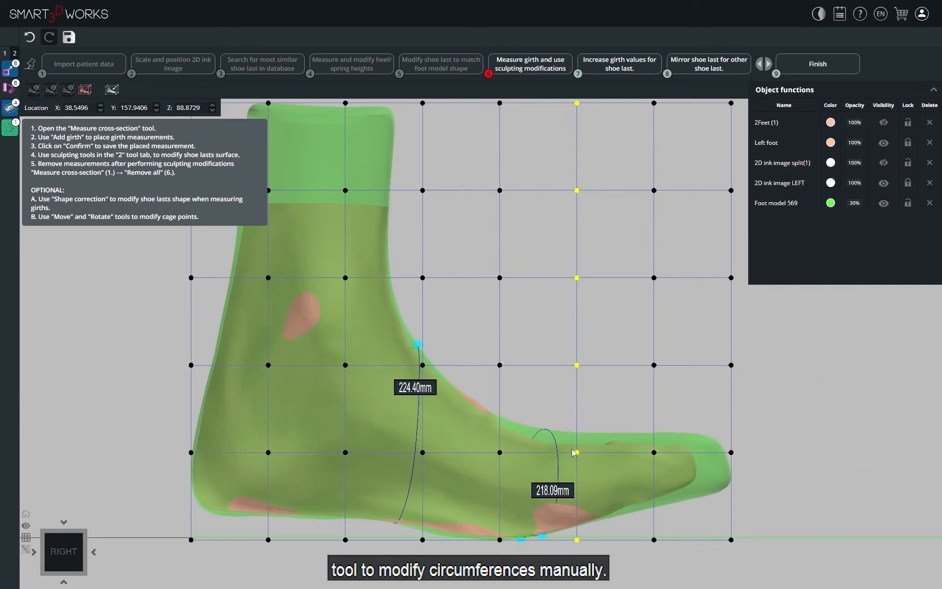
scroll(501, 405, up, 3)
scroll(501, 343, down, 5)
middle_drag(511, 246, 507, 343)
shift+drag(462, 177, 498, 381)
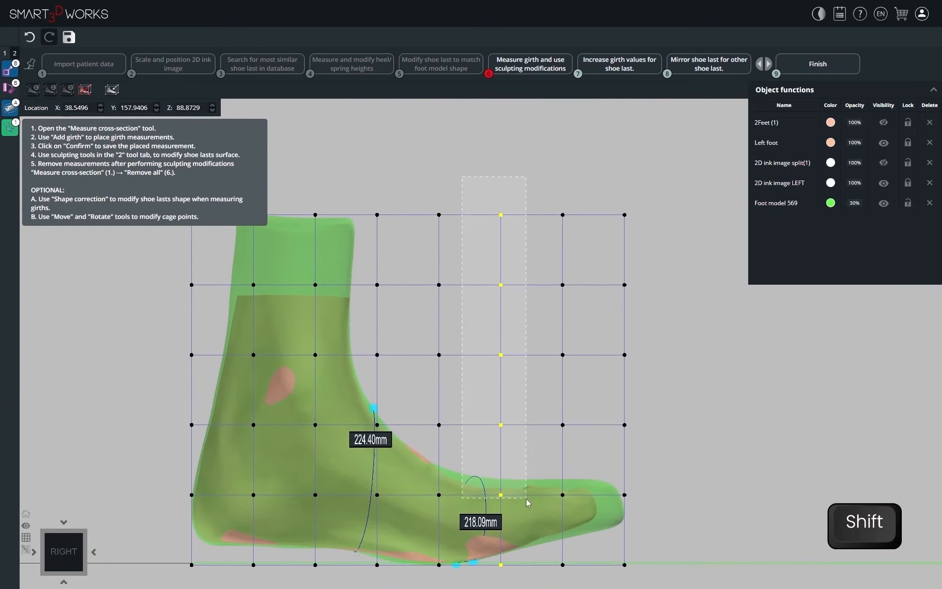
shift+drag(526, 499, 526, 499)
scroll(516, 496, up, 3)
middle_drag(505, 493, 507, 429)
drag(507, 428, 508, 440)
In the top view, shift the outer lattice points beside the 225 mark slightly outward to about X 40.93.
click(67, 524)
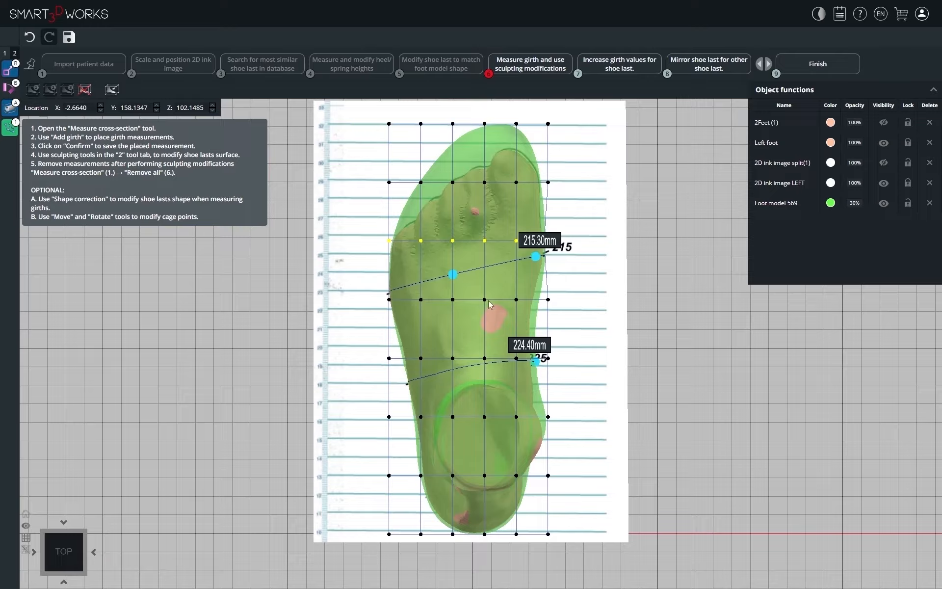
scroll(524, 241, up, 3)
middle_drag(525, 241, 417, 187)
scroll(427, 320, up, 5)
scroll(427, 319, down, 3)
scroll(448, 396, up, 3)
drag(452, 368, 454, 369)
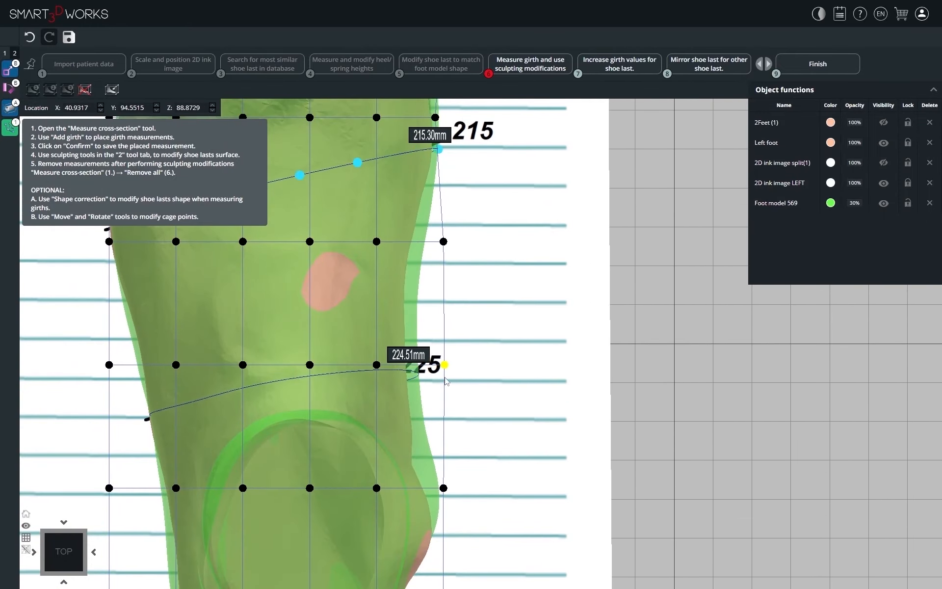
Fine-tune the upper lattice points at the 225 girth in the right view and remove the lattice from Foot model 569.
click(93, 552)
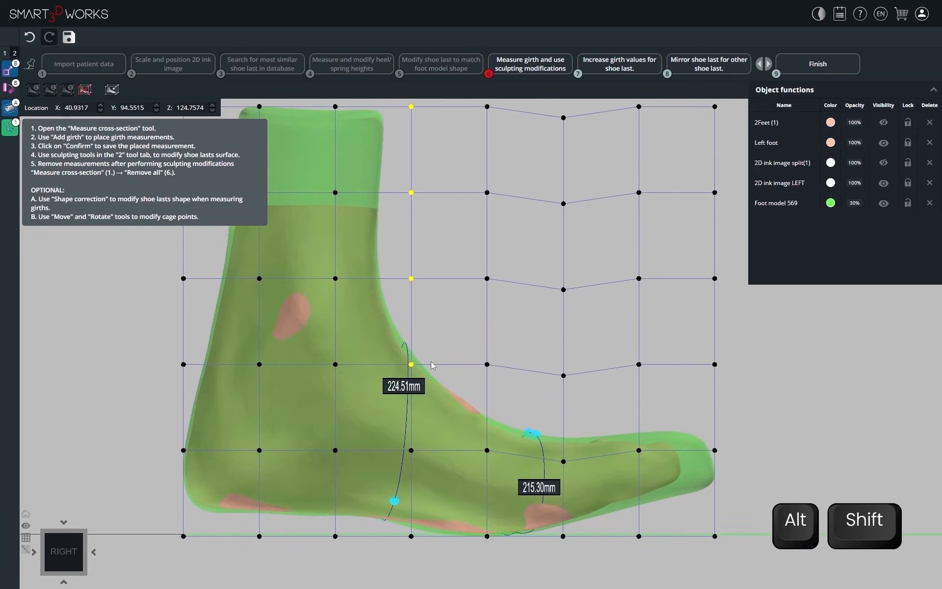
alt+shift+drag(426, 371, 422, 400)
click(65, 522)
middle_drag(451, 313, 435, 348)
click(86, 92)
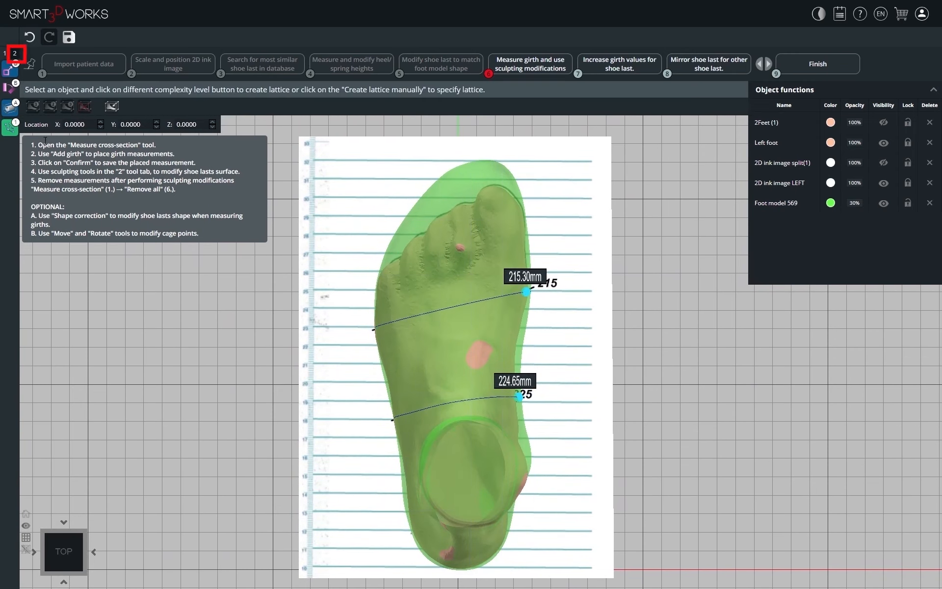
Bring up the sculpting tools, set Foot model 569's opacity to 58%, hide the 2D ink image LEFT, and select the model in perspective.
click(15, 54)
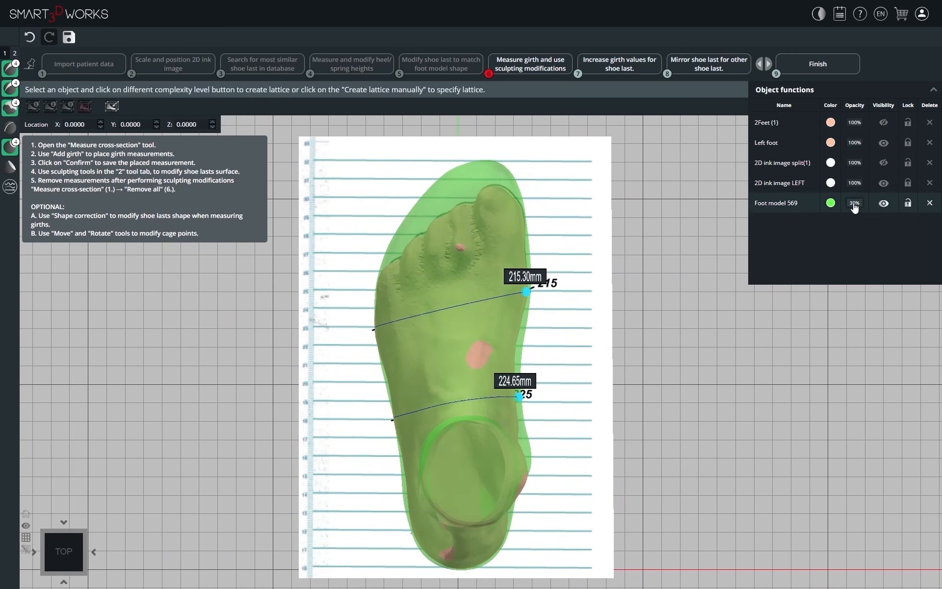
drag(849, 217, 855, 217)
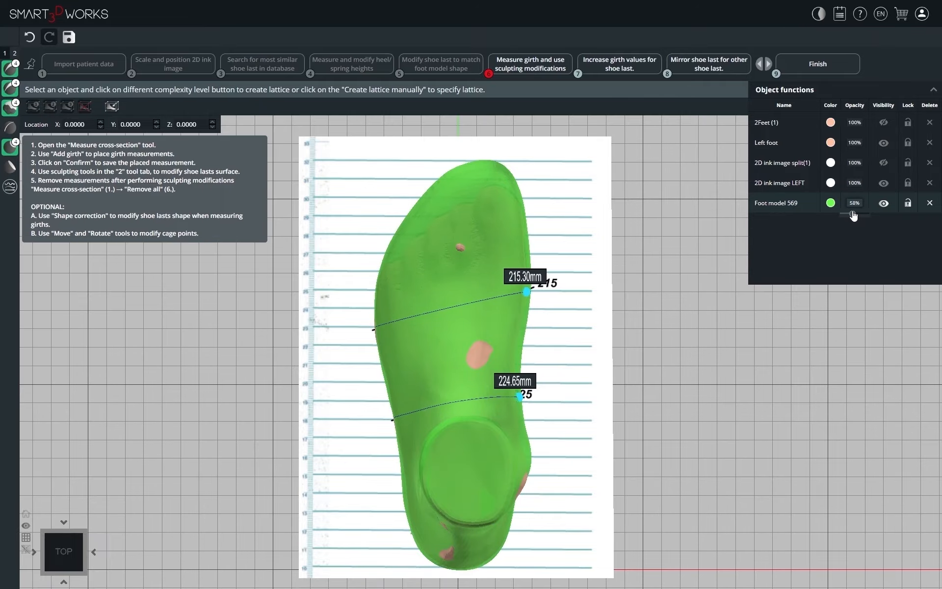
click(884, 183)
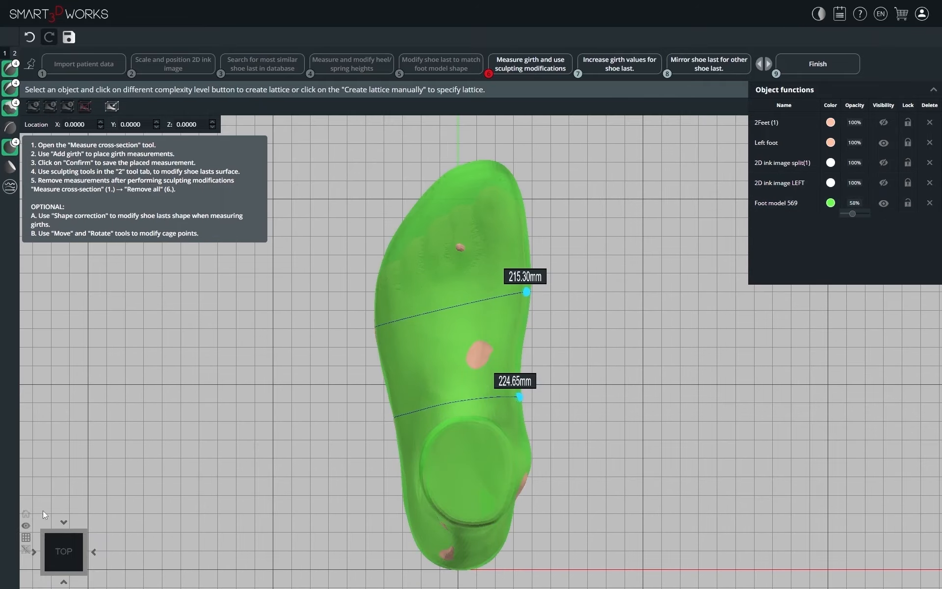
click(27, 513)
ctrl+drag(74, 471, 426, 373)
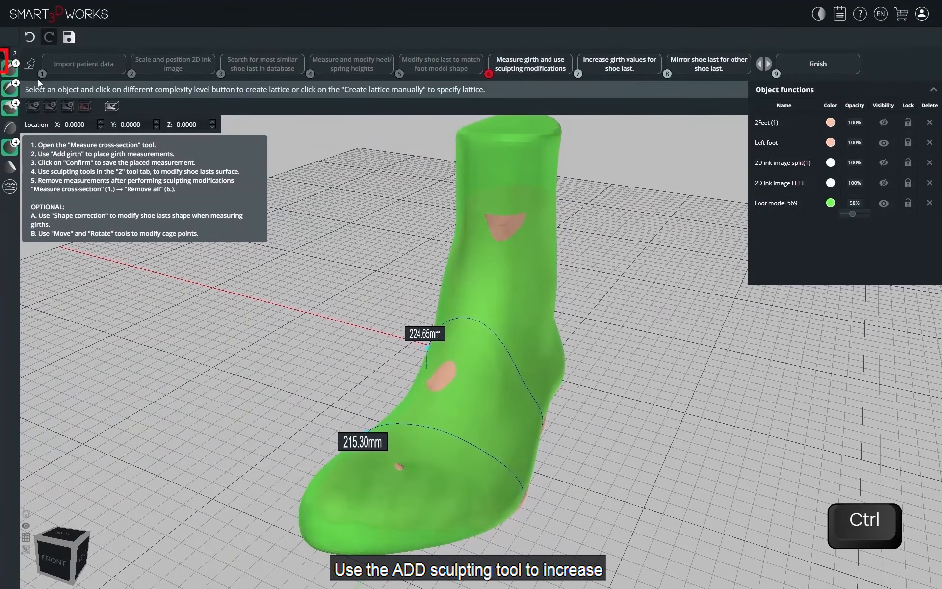
Add material with the Add sculpting tool where the scan pokes through Foot model 569 at the toes and instep.
click(12, 71)
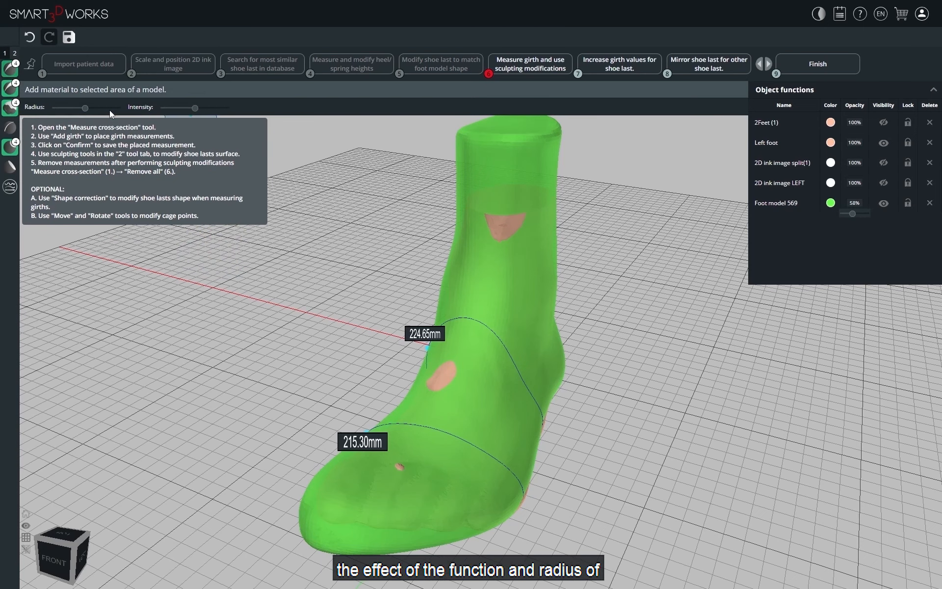
scroll(393, 397, up, 2)
middle_drag(393, 398, 405, 438)
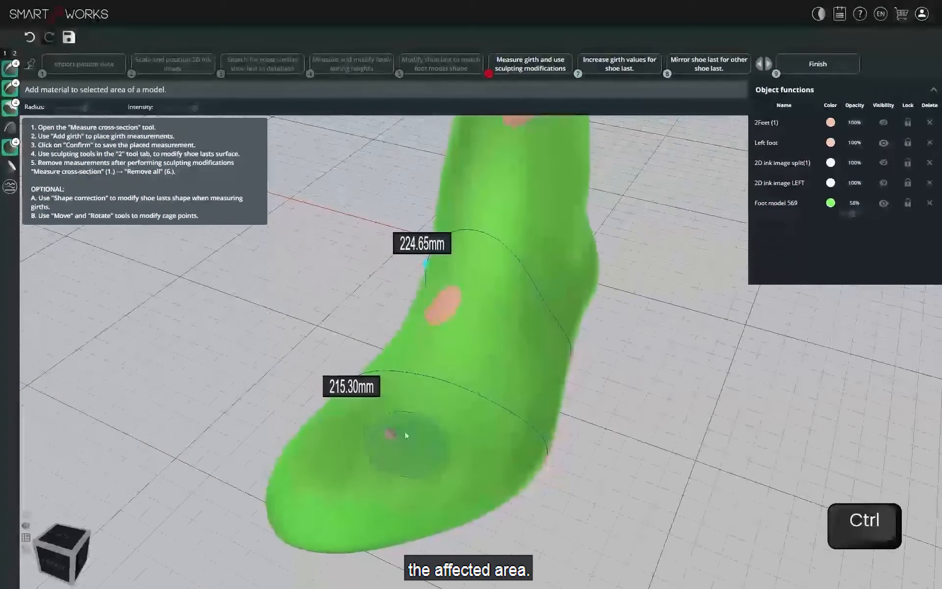
ctrl+click(398, 425)
ctrl+click(435, 312)
Add material to Foot model 569 over the protruding scan areas around the ankle and the back of the heel.
mouse_move(525, 248)
middle_down()
mouse_move(503, 348)
mouse_move(496, 319)
middle_up()
mouse_move(480, 399)
middle_down()
mouse_move(178, 440)
mouse_move(576, 296)
middle_up()
ctrl+click(576, 296)
ctrl+click(608, 454)
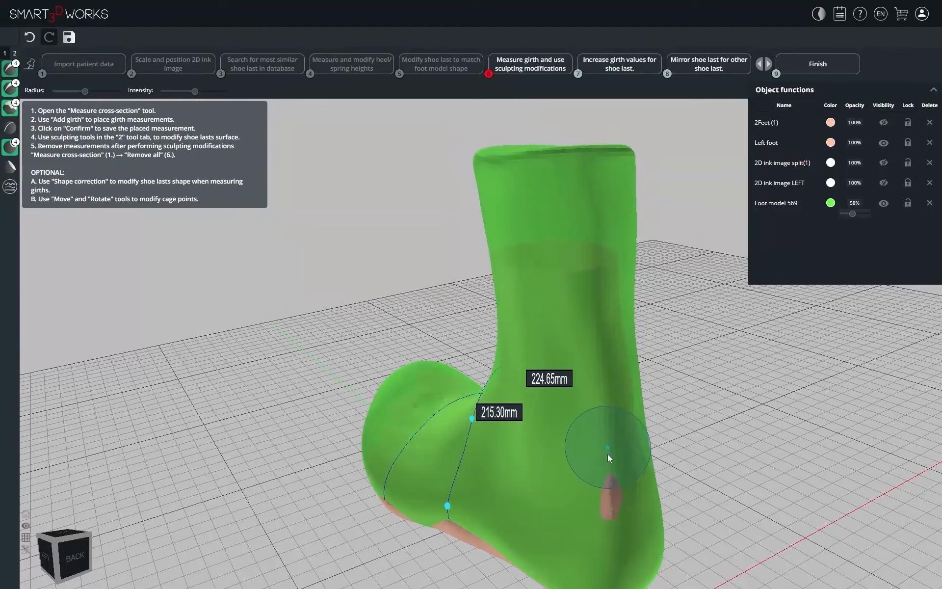
ctrl+click(612, 499)
Add material along the arch and the ball of the sole of Foot model 569 to cover the protruding scan.
mouse_move(613, 499)
middle_down()
mouse_move(614, 437)
mouse_move(381, 511)
mouse_move(518, 333)
mouse_move(379, 293)
middle_up()
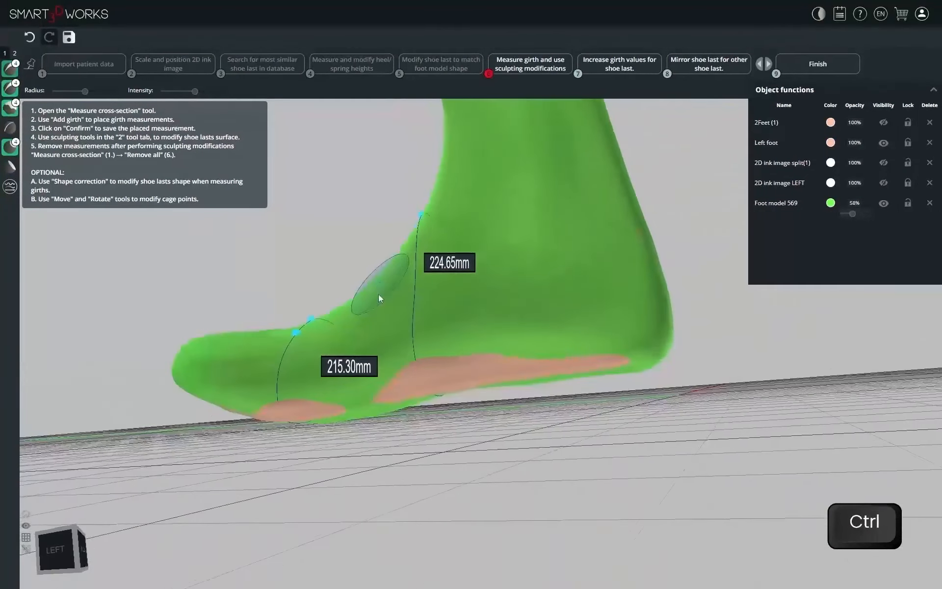
mouse_move(379, 293)
ctrl+mouse_down()
mouse_move(405, 384)
mouse_move(582, 353)
mouse_move(451, 378)
mouse_move(376, 375)
ctrl+mouse_up()
middle_drag(376, 375, 425, 452)
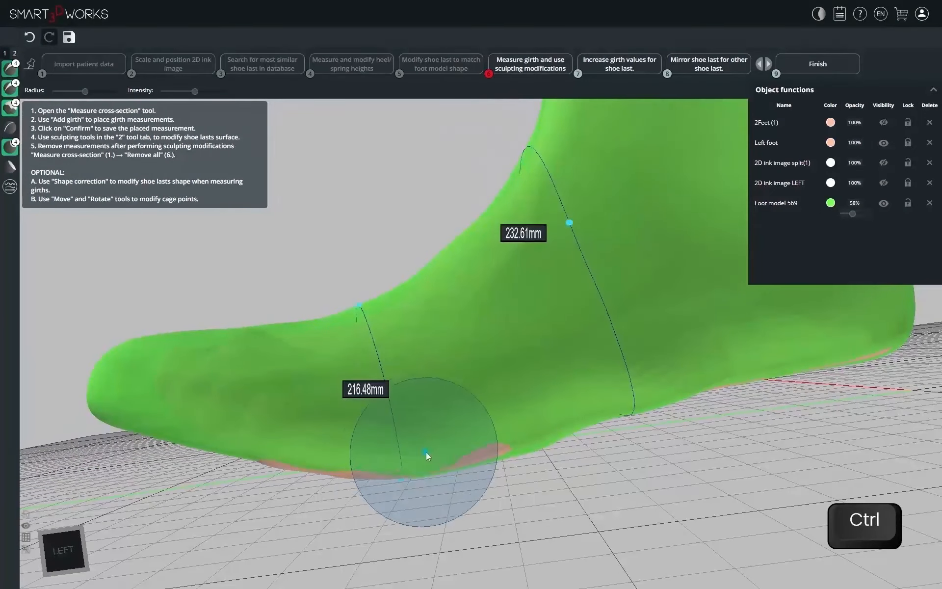
ctrl+drag(425, 452, 350, 460)
mouse_move(439, 449)
middle_down()
mouse_move(457, 452)
mouse_move(444, 433)
middle_up()
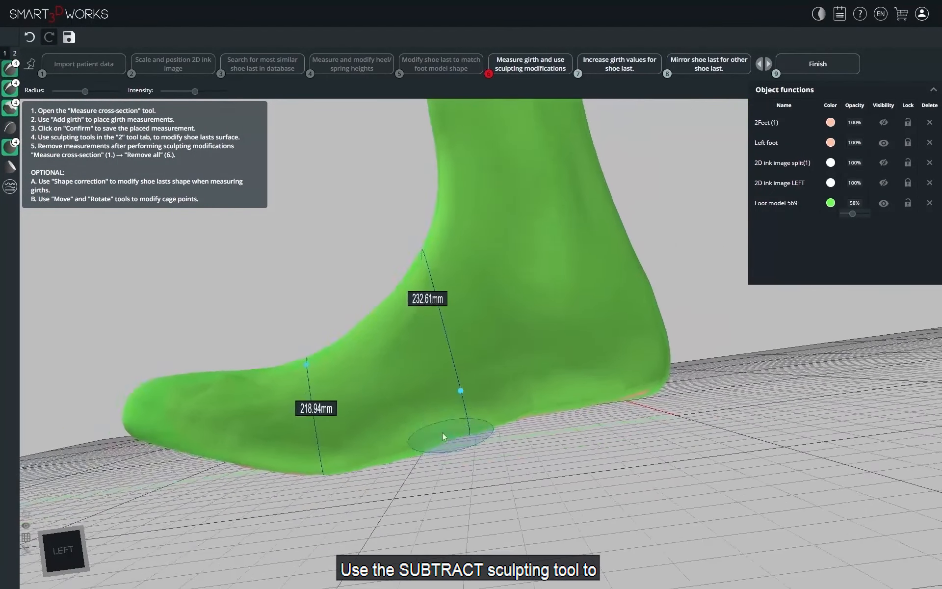
Remove material from the side and midfoot of Foot model 569 with the Subtract sculpting tool at a reduced brush radius.
click(12, 91)
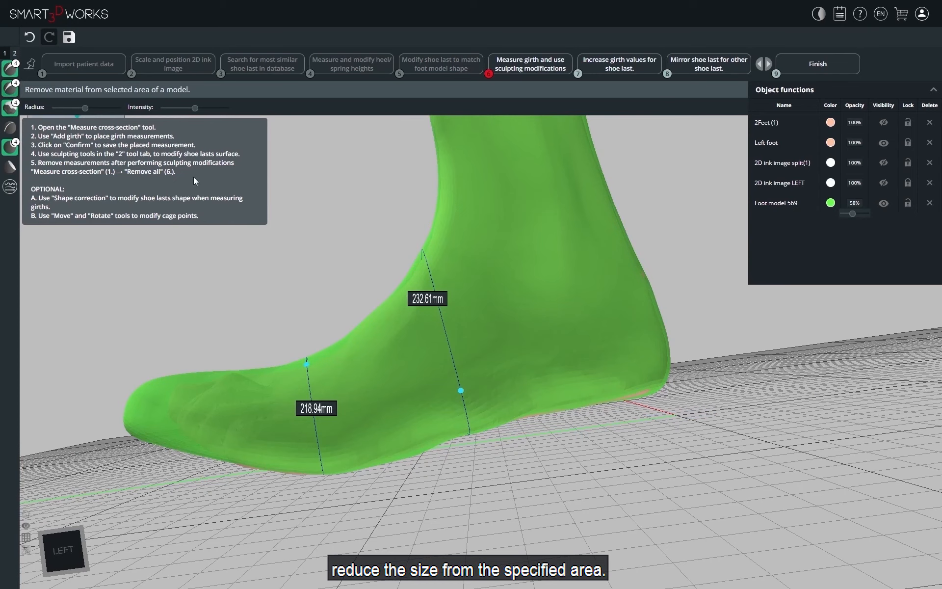
mouse_move(631, 341)
middle_down()
mouse_move(551, 437)
mouse_move(421, 419)
middle_up()
mouse_move(420, 418)
ctrl+mouse_down()
mouse_move(444, 432)
mouse_move(421, 435)
mouse_move(434, 438)
mouse_move(448, 414)
mouse_move(479, 407)
mouse_move(421, 438)
mouse_move(405, 425)
mouse_move(429, 395)
mouse_move(455, 391)
ctrl+mouse_up()
key(minus)
mouse_move(513, 429)
ctrl+mouse_down()
mouse_move(326, 452)
mouse_move(390, 424)
mouse_move(290, 420)
mouse_move(211, 391)
mouse_move(472, 405)
mouse_move(420, 396)
ctrl+mouse_up()
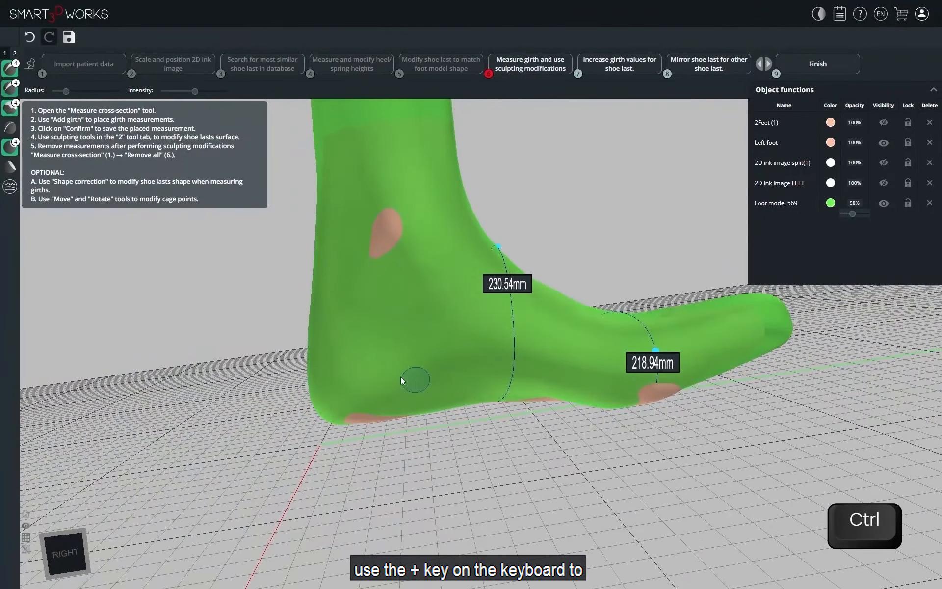
Enlarge the Subtract brush radius and remove material from the outer heel and below the ankle of Foot model 569.
key(plus)
key(plus)
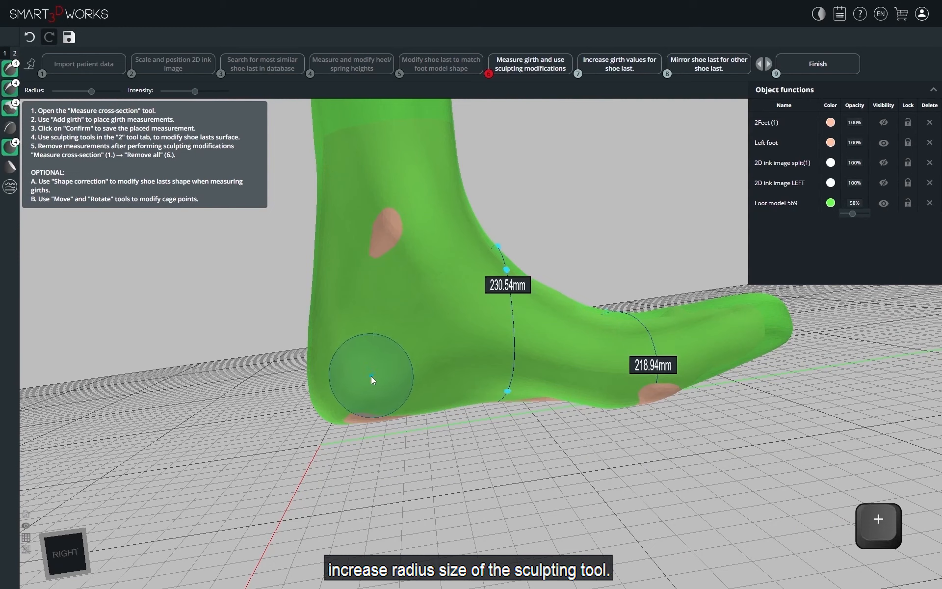
drag(371, 379, 416, 369)
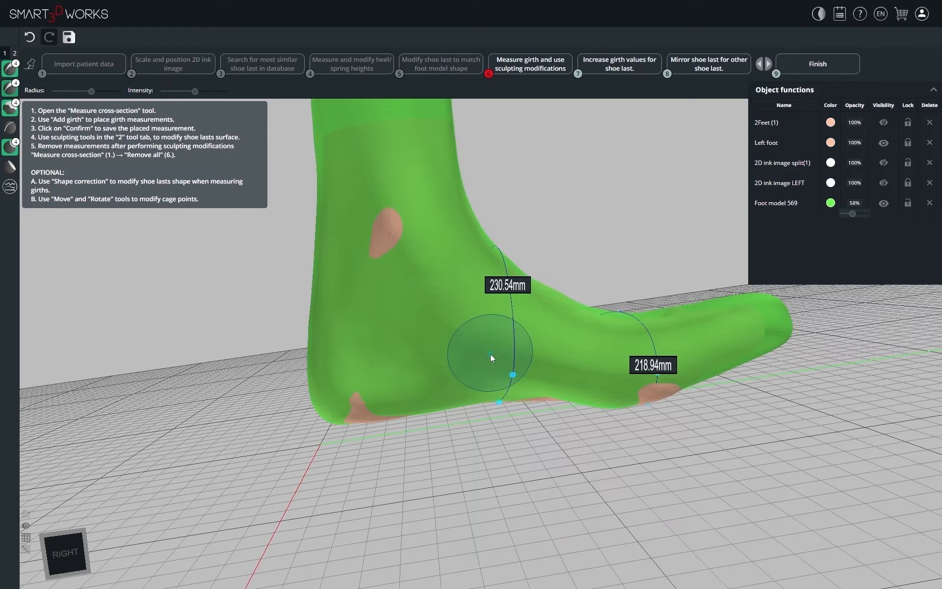
drag(491, 355, 500, 338)
Set Foot model 569's opacity to 30% and remove more material around its outer ankle with the Subtract sculpting tool.
drag(853, 214, 843, 214)
mouse_move(530, 362)
middle_down()
mouse_move(786, 330)
mouse_move(912, 339)
middle_up()
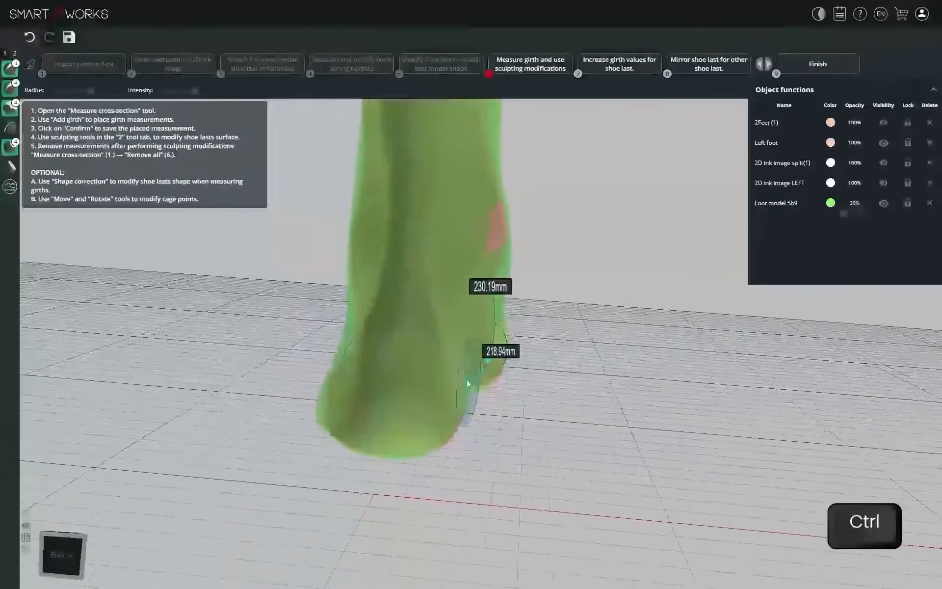
middle_drag(467, 384, 574, 368)
mouse_move(436, 324)
ctrl+mouse_down()
mouse_move(463, 273)
mouse_move(422, 283)
ctrl+mouse_up()
mouse_move(535, 297)
middle_down()
mouse_move(591, 306)
mouse_move(612, 381)
mouse_move(555, 373)
middle_up()
ctrl+click(438, 274)
middle_drag(244, 218, 139, 175)
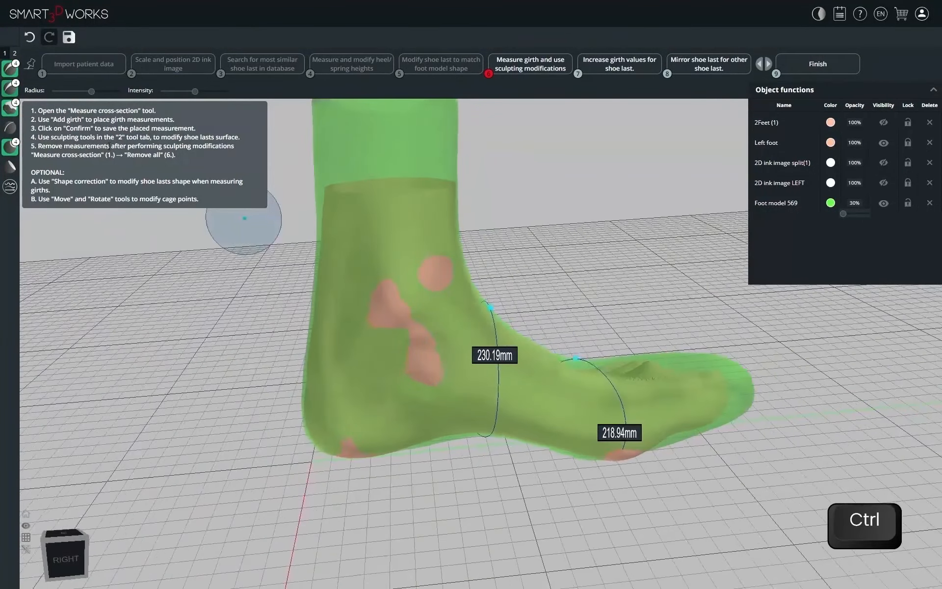
Add material over the protruding scan at the outer ankle, and even out that area with the Smooth sculpting tool.
click(6, 72)
mouse_move(415, 289)
mouse_down()
mouse_move(384, 294)
mouse_move(425, 360)
mouse_move(439, 267)
mouse_up()
click(9, 107)
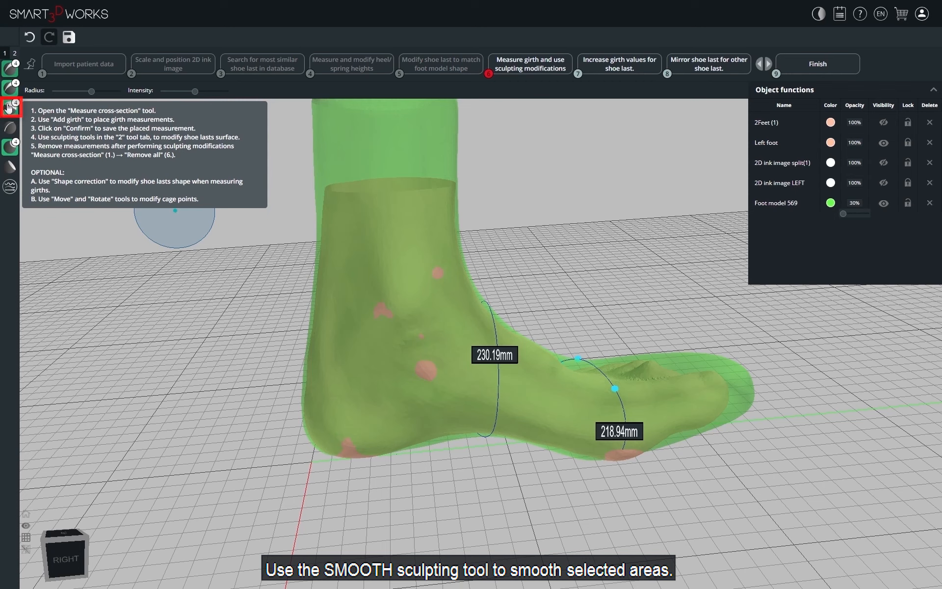
mouse_move(419, 293)
mouse_down()
mouse_move(400, 287)
mouse_move(413, 245)
mouse_up()
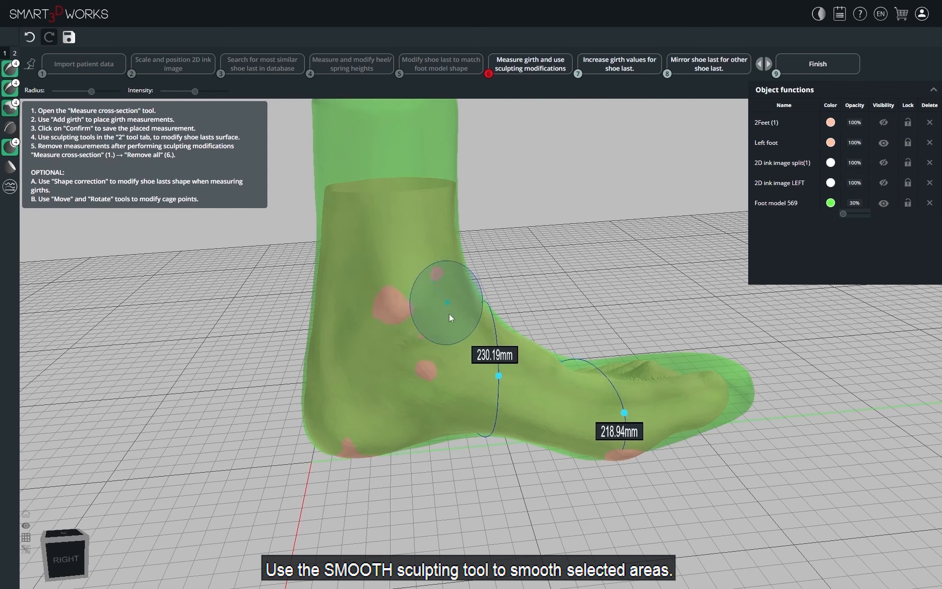
mouse_move(449, 314)
mouse_down()
mouse_move(433, 363)
mouse_move(438, 404)
mouse_up()
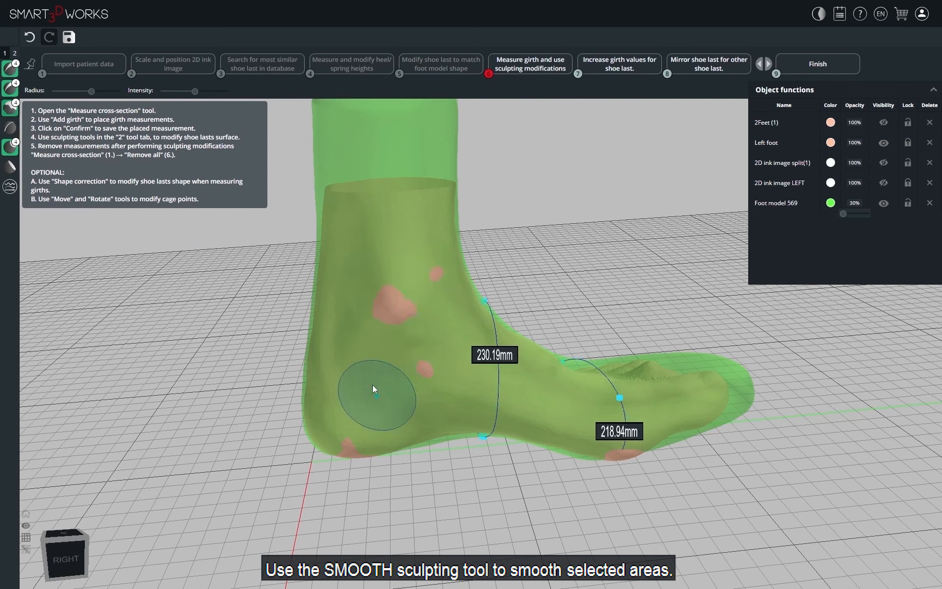
Set Foot model 569's opacity to 100% and smooth the surface along its inner side, arch and instep.
drag(843, 214, 866, 214)
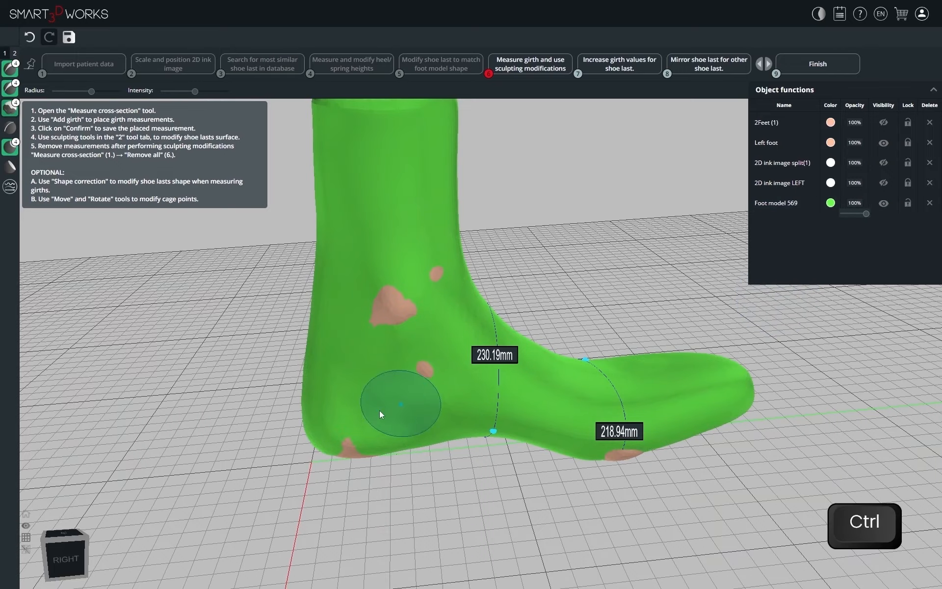
ctrl+drag(623, 373, 273, 456)
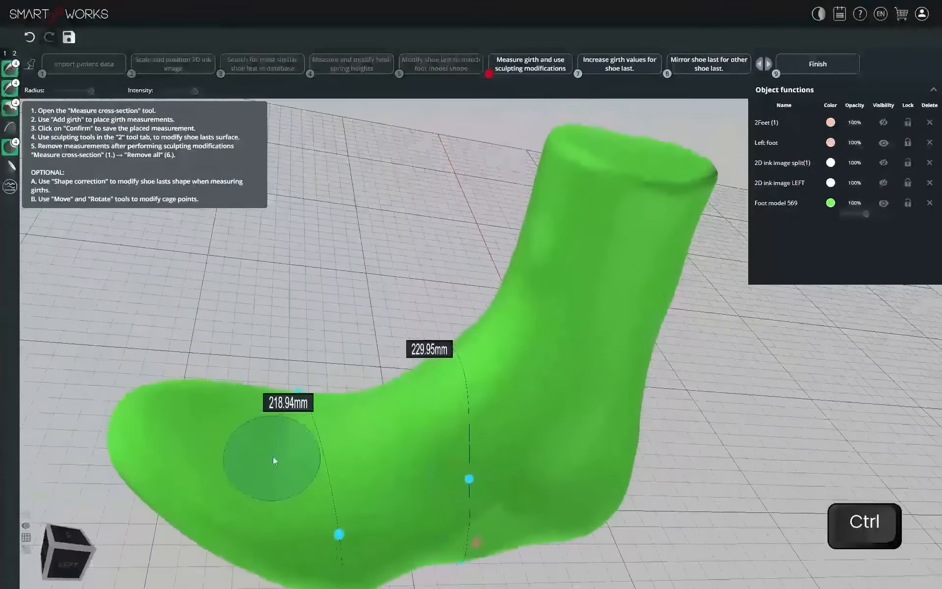
mouse_move(237, 415)
ctrl+mouse_down()
mouse_move(578, 379)
mouse_move(448, 473)
ctrl+mouse_up()
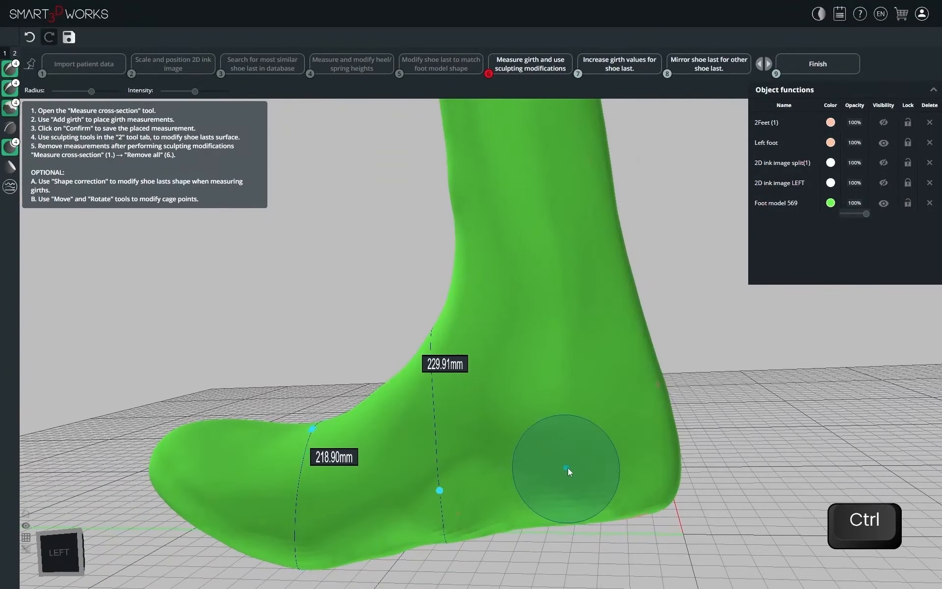
ctrl+drag(376, 482, 378, 454)
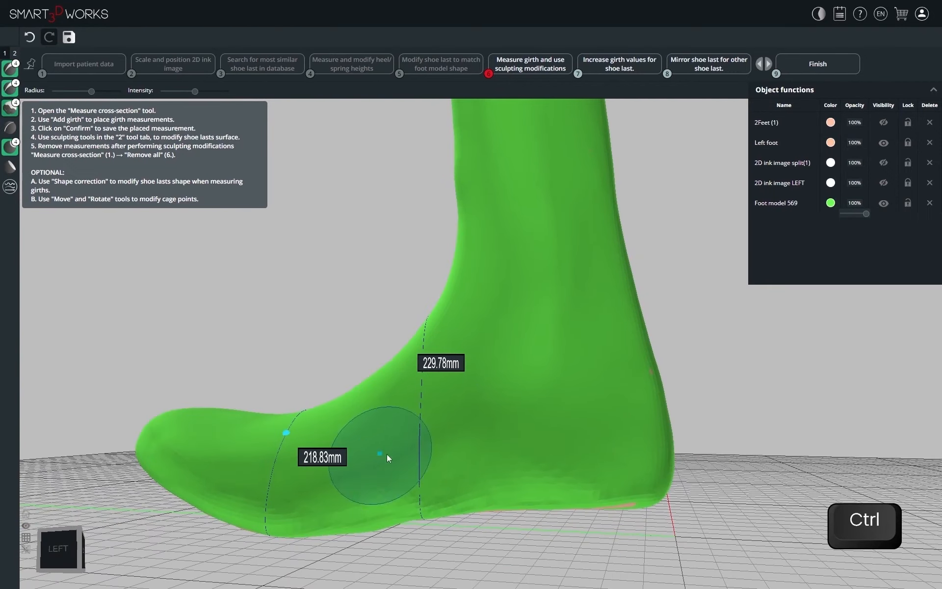
ctrl+drag(530, 452, 368, 400)
ctrl+drag(454, 314, 379, 363)
mouse_move(412, 408)
ctrl+mouse_down()
mouse_move(228, 383)
mouse_move(211, 392)
mouse_move(427, 400)
ctrl+mouse_up()
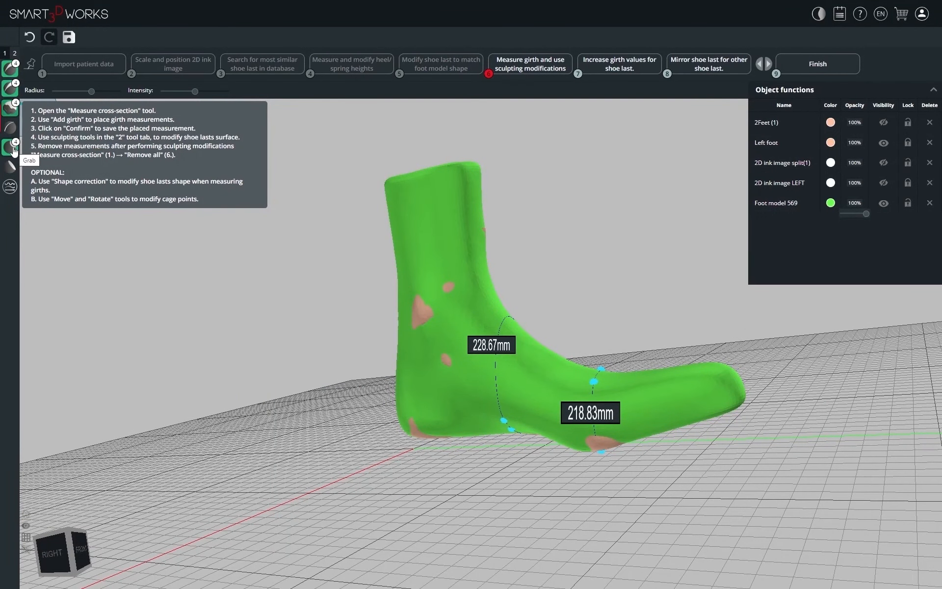
Hide Left foot and create a sharp edge along the inner sole border of Foot model 569 with a smaller brush radius.
click(10, 128)
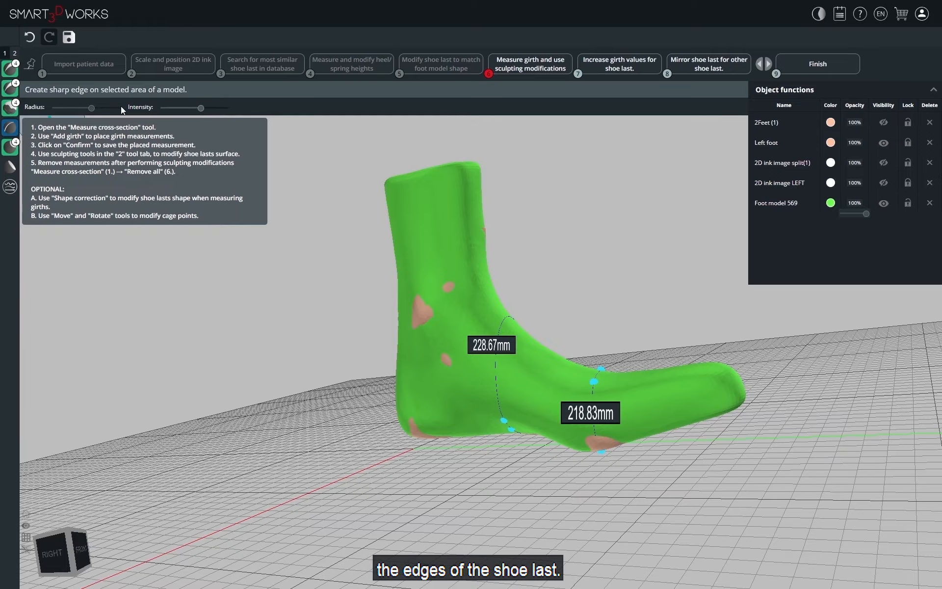
ctrl+drag(598, 379, 225, 462)
ctrl+drag(638, 353, 490, 309)
ctrl+drag(466, 457, 456, 396)
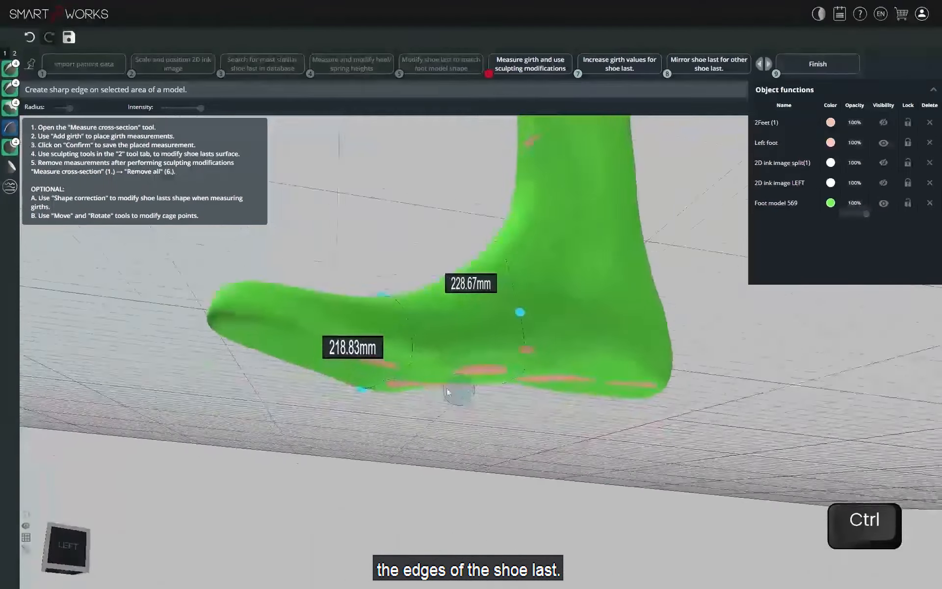
scroll(457, 395, up, 4)
scroll(468, 368, up, 2)
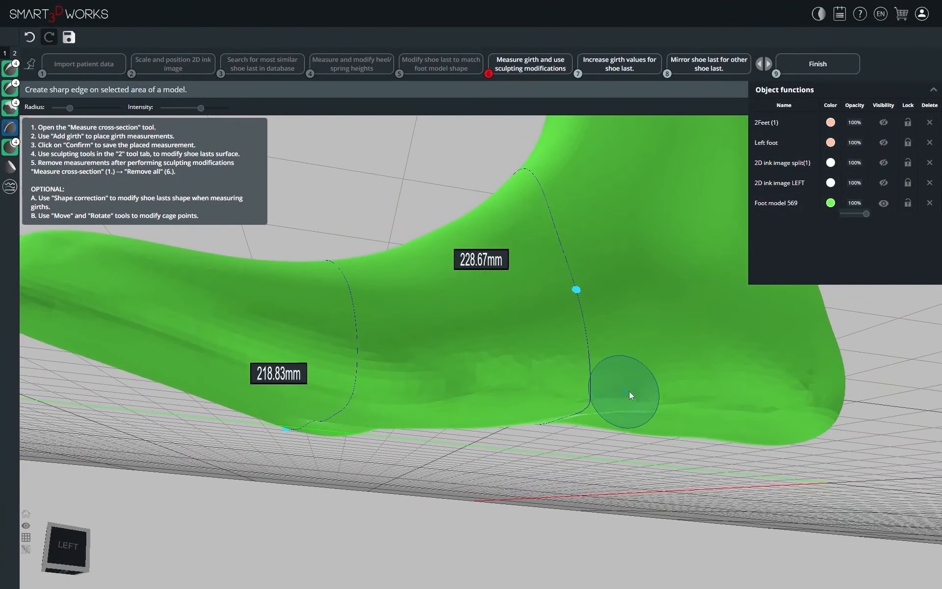
ctrl+drag(785, 404, 610, 400)
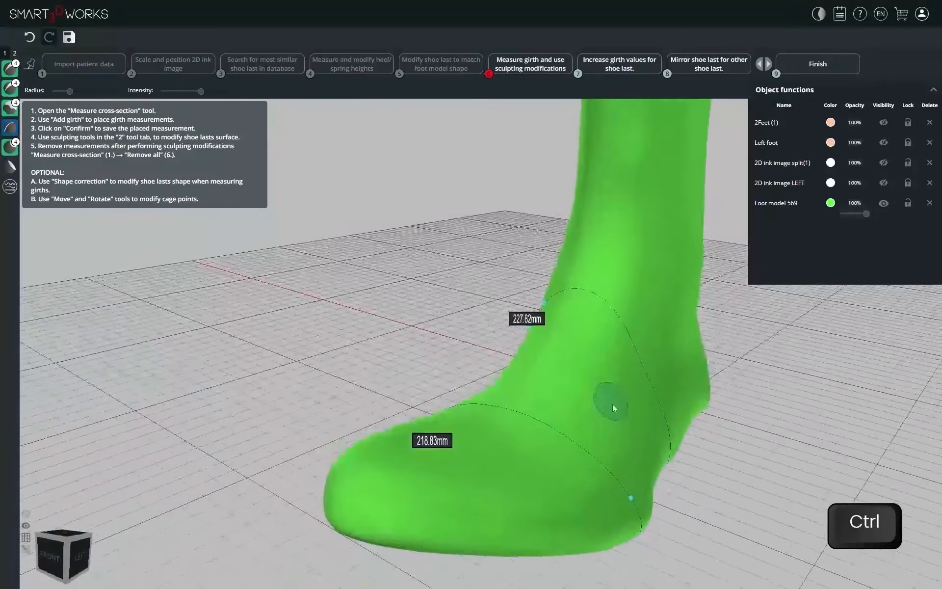
Stretch the ankle area of Foot model 569 outward with the Grab sculpting tool.
ctrl+drag(385, 404, 523, 344)
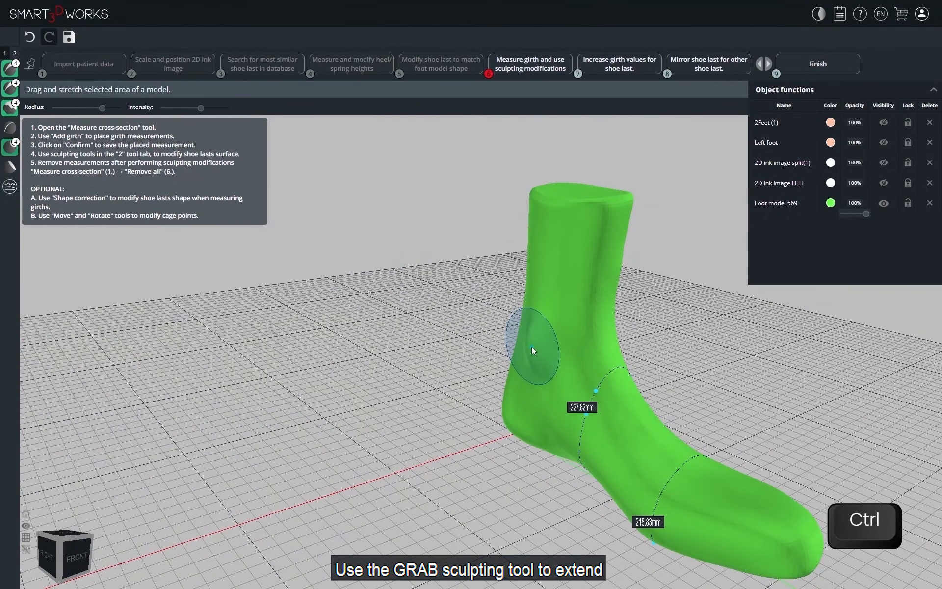
ctrl+drag(547, 346, 510, 275)
scroll(631, 368, up, 3)
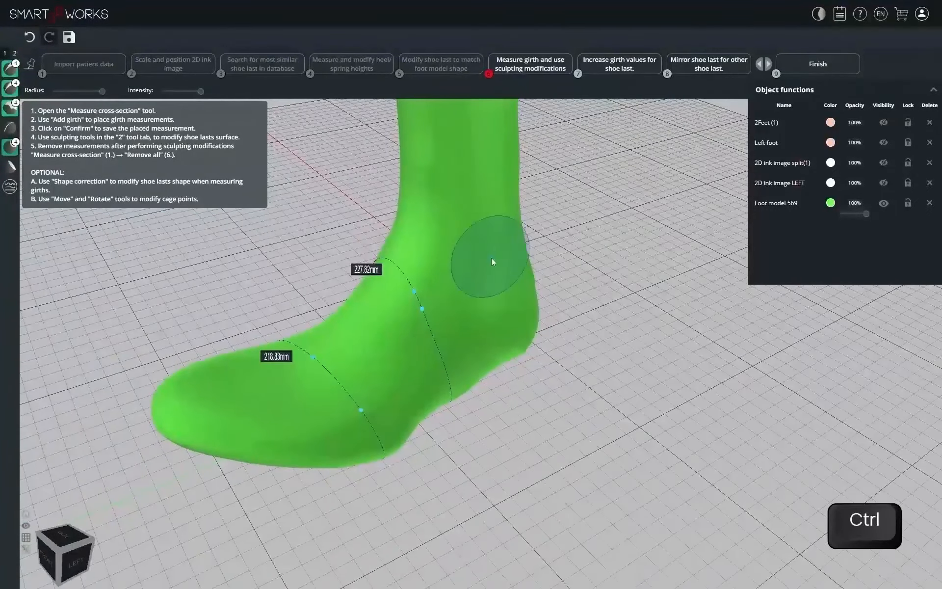
Lower the Smooth sculpting tool's intensity and smooth the lower leg and instep of Foot model 569.
click(9, 108)
click(176, 108)
mouse_move(383, 294)
ctrl+mouse_down()
mouse_move(313, 367)
mouse_move(379, 226)
ctrl+mouse_up()
mouse_move(441, 235)
ctrl+mouse_down()
mouse_move(366, 418)
mouse_move(404, 426)
mouse_move(448, 310)
mouse_move(473, 347)
mouse_move(379, 316)
mouse_move(473, 467)
mouse_move(342, 474)
ctrl+mouse_up()
Flatten the underside of Foot model 569 around the arch with the Flatten sculpting tool at a reduced brush radius.
click(11, 166)
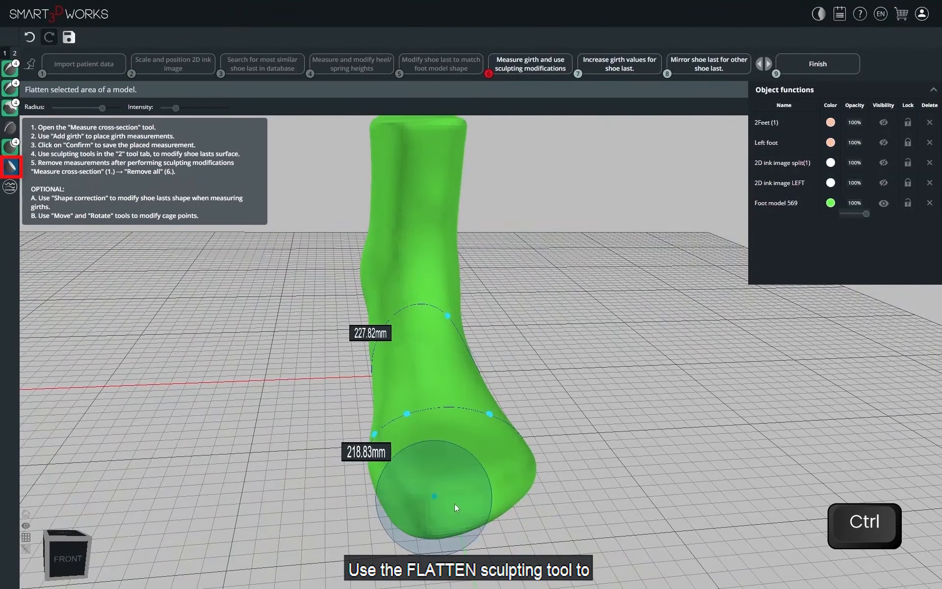
mouse_move(427, 491)
ctrl+mouse_down()
mouse_move(493, 235)
mouse_move(460, 182)
mouse_move(463, 288)
mouse_move(446, 308)
mouse_move(444, 418)
mouse_move(427, 397)
mouse_move(402, 389)
ctrl+mouse_up()
key(minus)
key(minus)
key(minus)
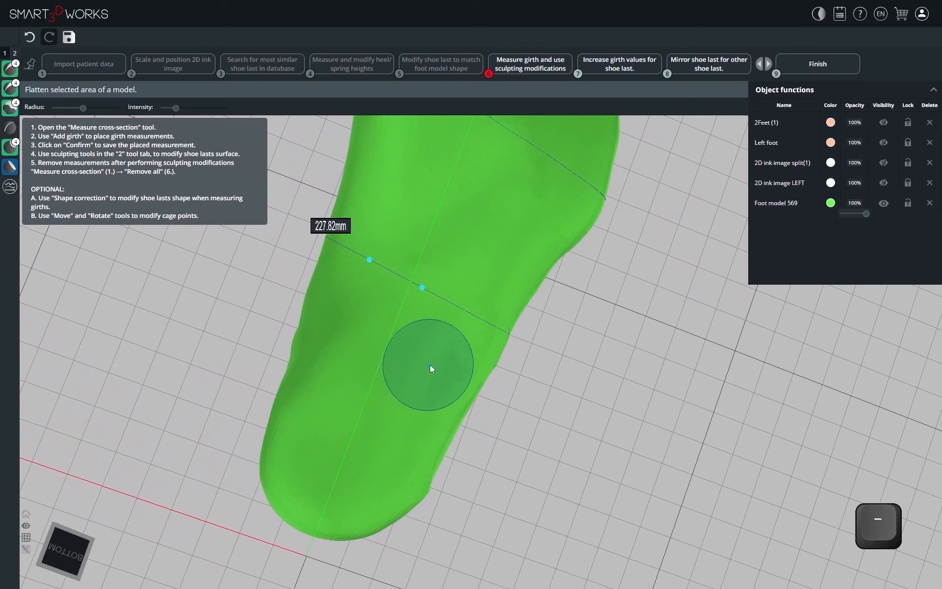
mouse_move(438, 335)
mouse_down()
mouse_move(398, 399)
mouse_move(366, 426)
mouse_move(466, 309)
mouse_move(463, 353)
mouse_up()
Smooth the heel area of Foot model 569's sole with the Smooth sculpting tool and leave the sculpting tool.
click(10, 107)
mouse_move(349, 451)
mouse_down()
mouse_move(375, 428)
mouse_move(358, 398)
mouse_move(425, 437)
mouse_move(310, 440)
mouse_up()
scroll(466, 212, down, 5)
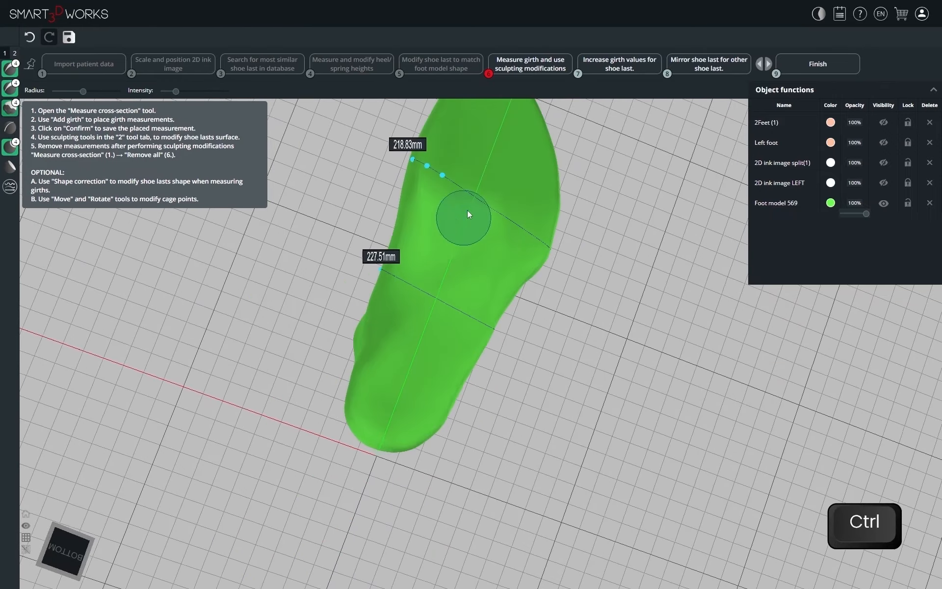
mouse_move(467, 210)
ctrl+mouse_down()
mouse_move(484, 514)
mouse_move(458, 500)
ctrl+mouse_up()
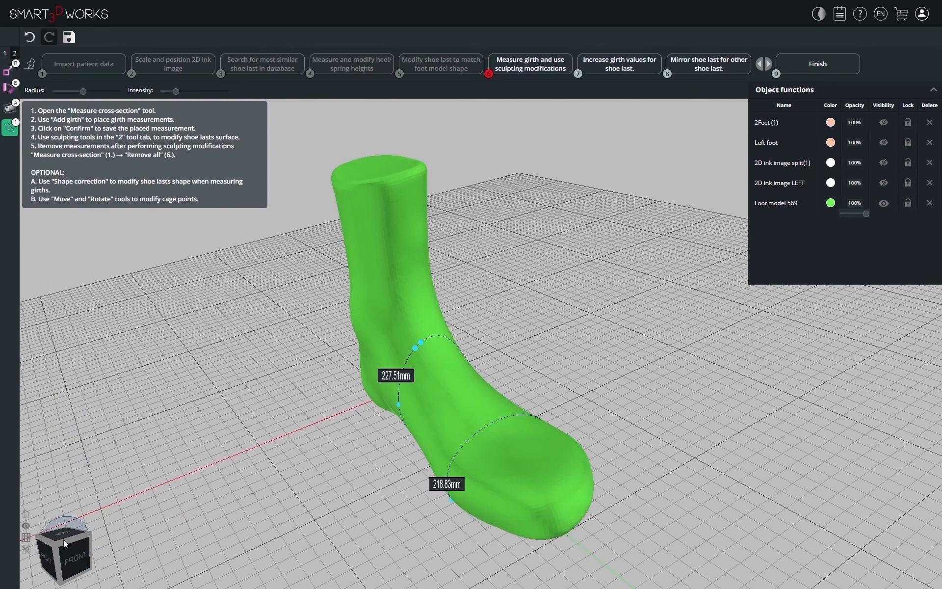
key(Escape)
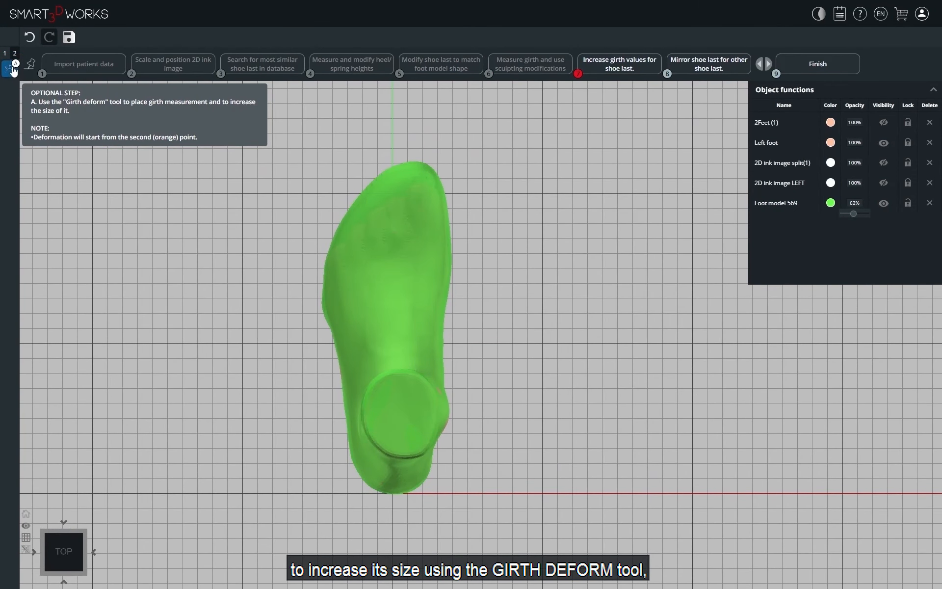
Start Girth deform and place three girth points around the ball of Foot model 569, with the second point on top of the forefoot.
click(10, 69)
click(26, 514)
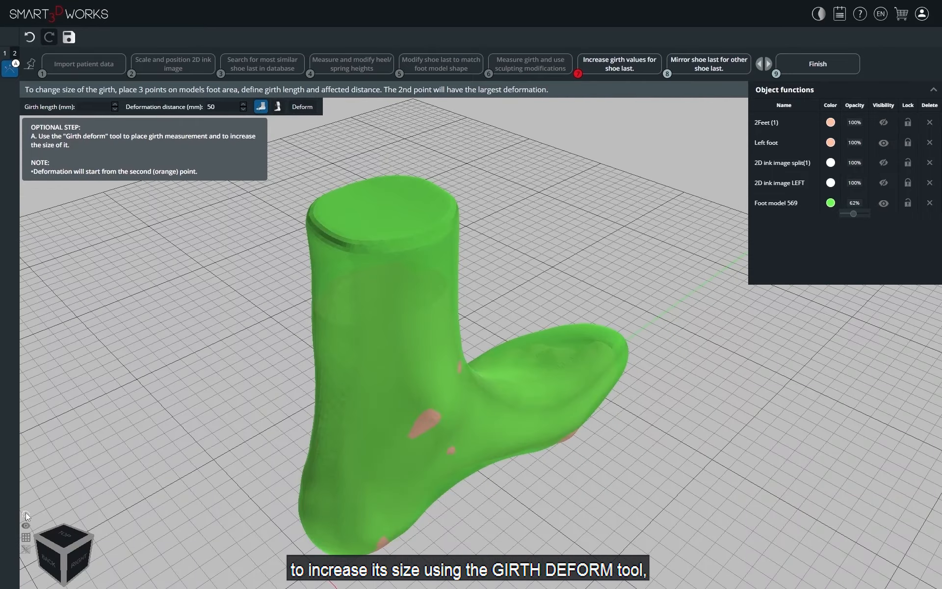
drag(622, 555, 280, 444)
ctrl+drag(575, 498, 452, 502)
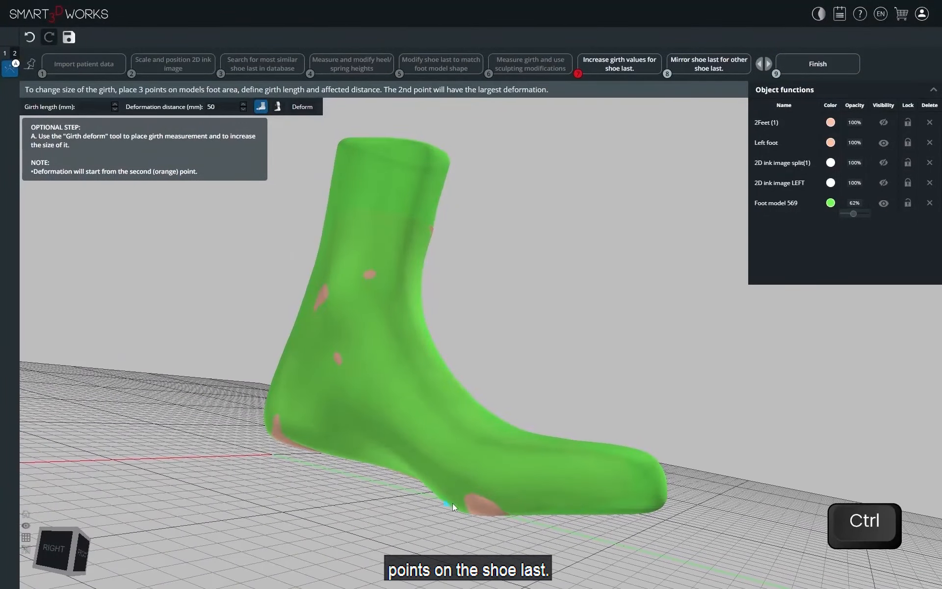
ctrl+click(479, 506)
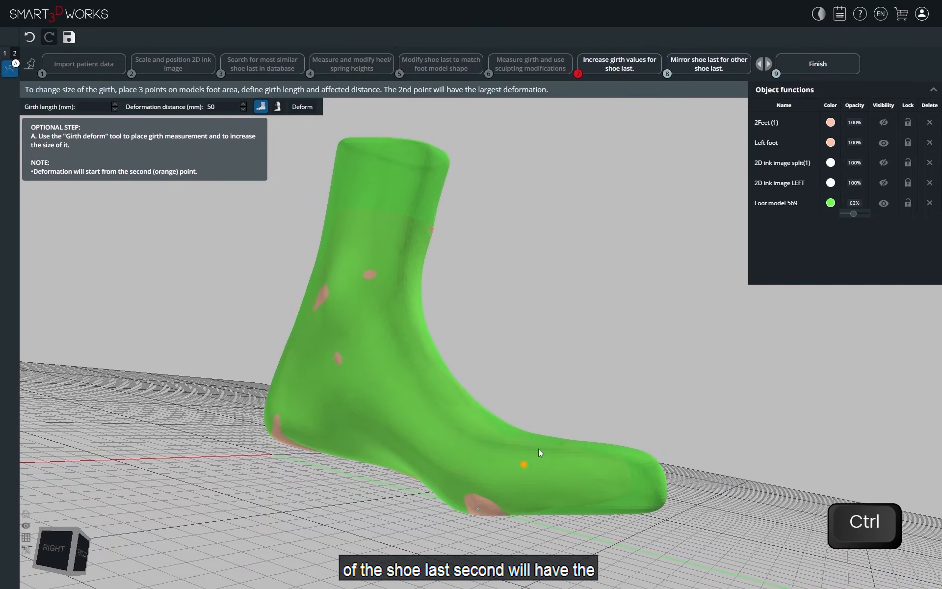
drag(538, 449, 246, 423)
mouse_move(493, 413)
mouse_down()
mouse_move(357, 499)
mouse_move(343, 542)
mouse_move(449, 431)
mouse_up()
click(449, 430)
ctrl+drag(645, 502, 327, 393)
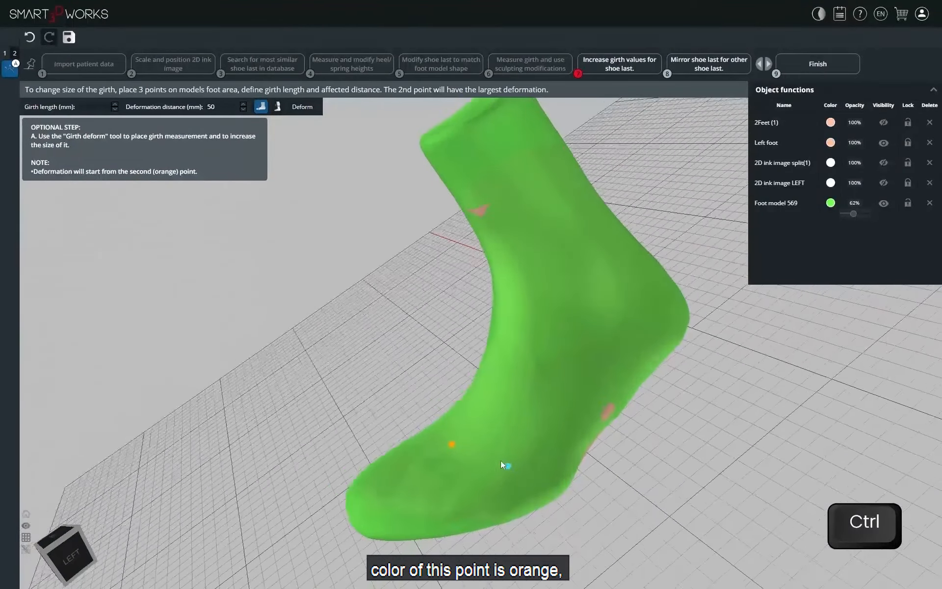
ctrl+click(526, 507)
Set the forefoot girth length to 216 mm and deform Foot model 569 with a 50 mm deformation distance.
ctrl+drag(367, 449, 608, 525)
right_drag(608, 526, 522, 488)
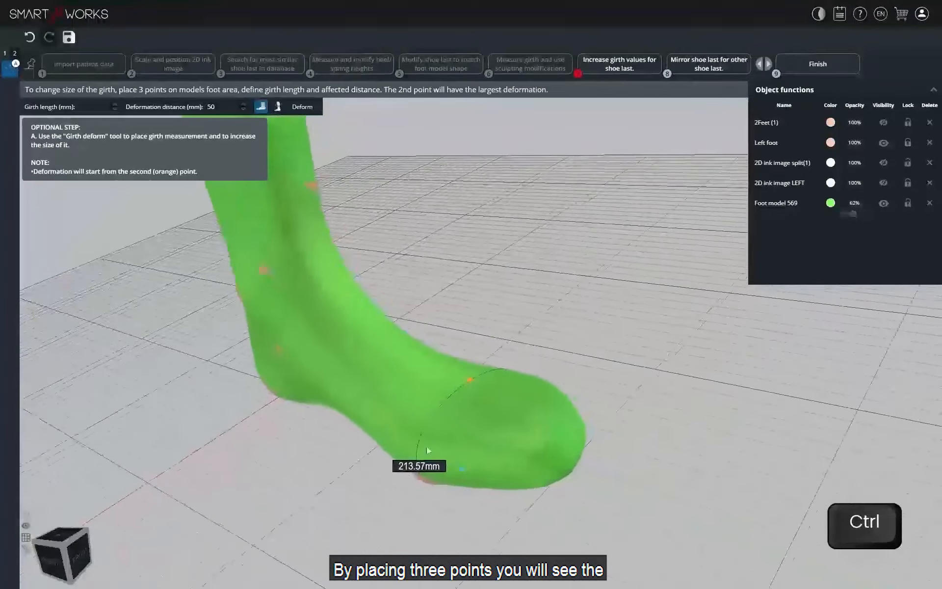
drag(491, 456, 535, 402)
scroll(464, 458, up, 2)
drag(464, 457, 387, 484)
right_drag(409, 506, 367, 477)
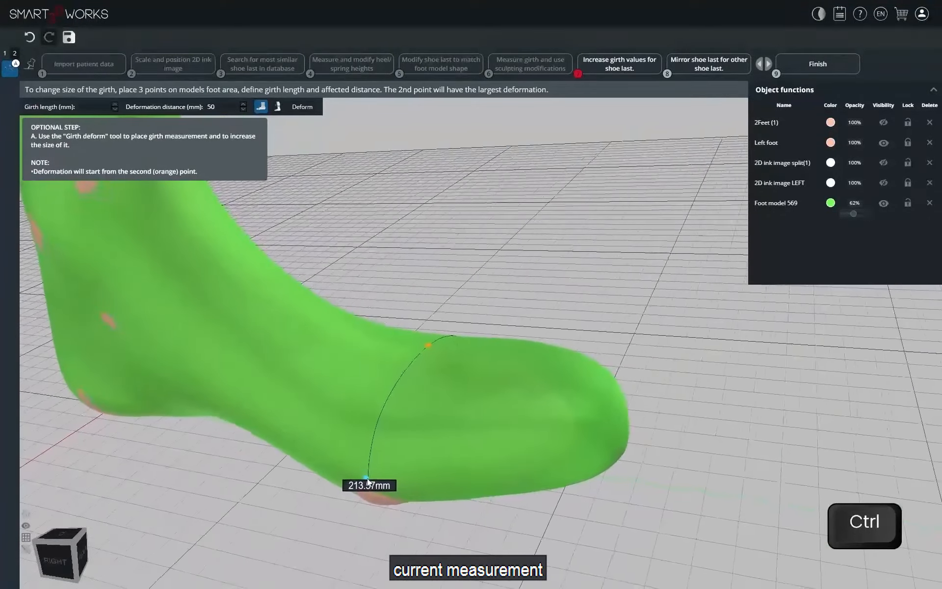
scroll(367, 477, up, 2)
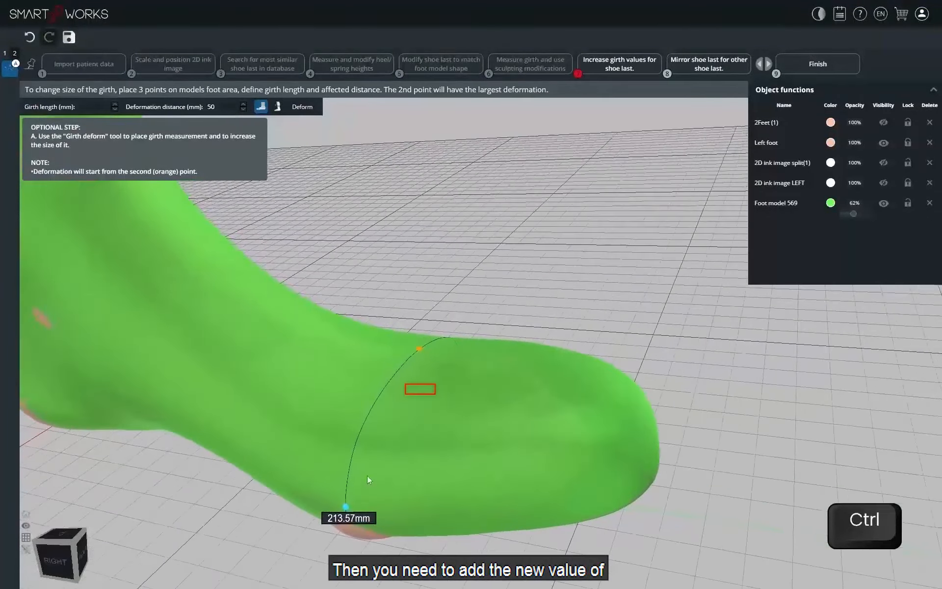
click(86, 106)
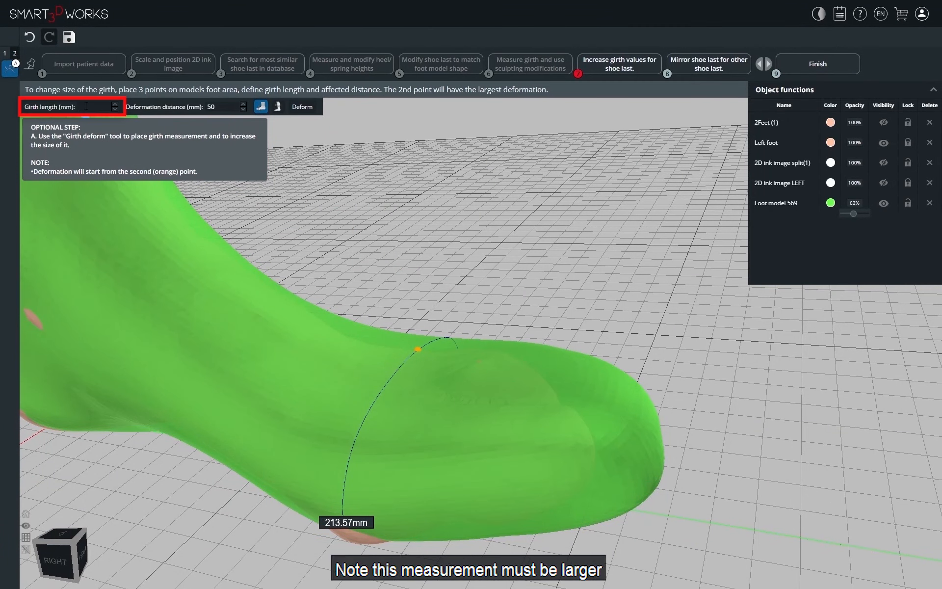
text(216)
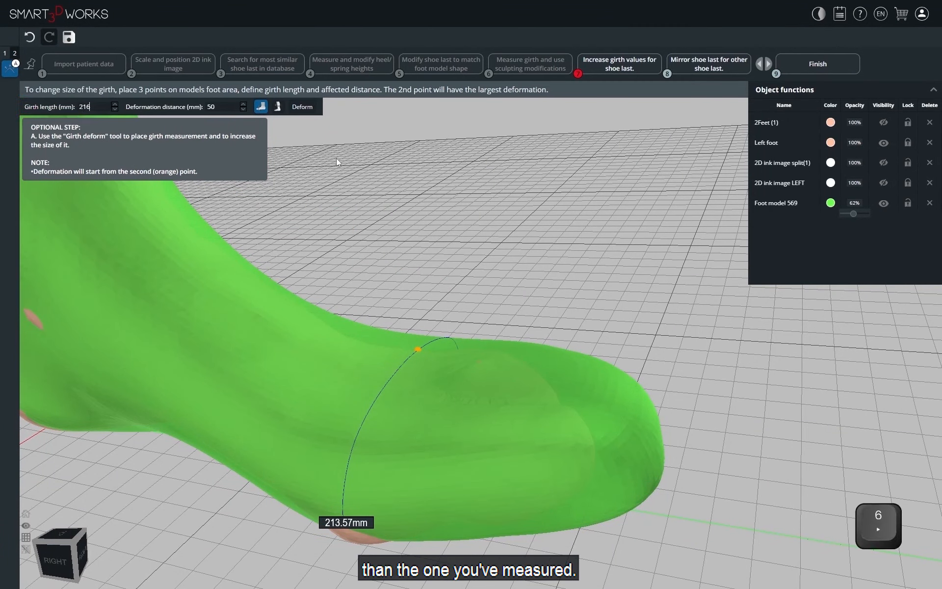
ctrl+drag(313, 527, 265, 529)
click(302, 108)
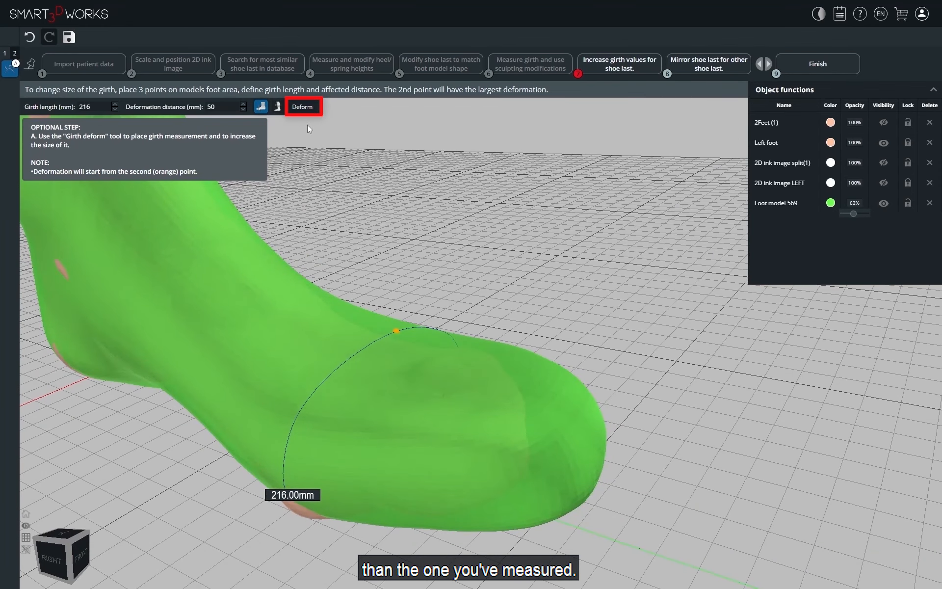
Undo the forefoot girth deformation and redo it with an 80 mm deformation distance, with Foot model 569 at 100% opacity.
drag(853, 214, 877, 214)
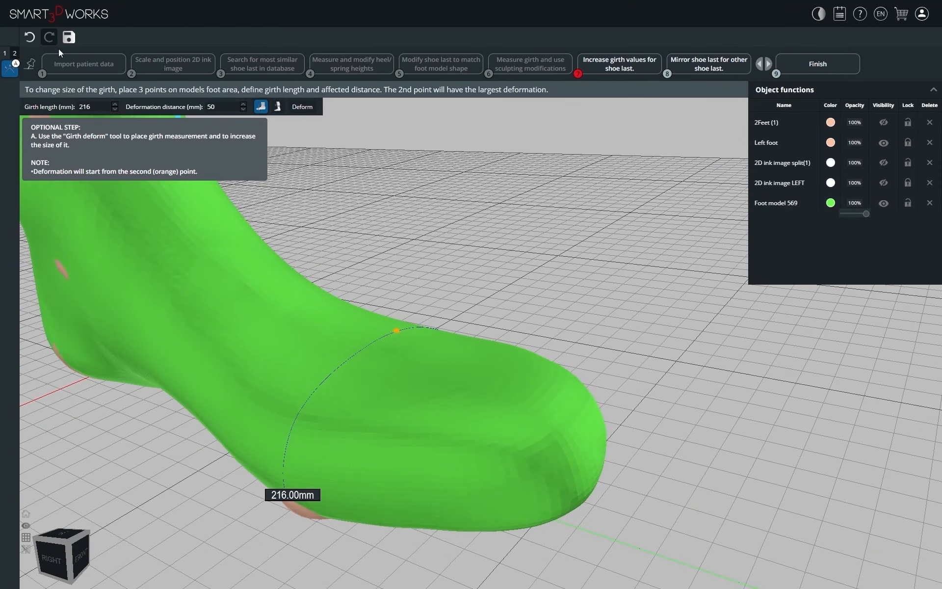
click(30, 37)
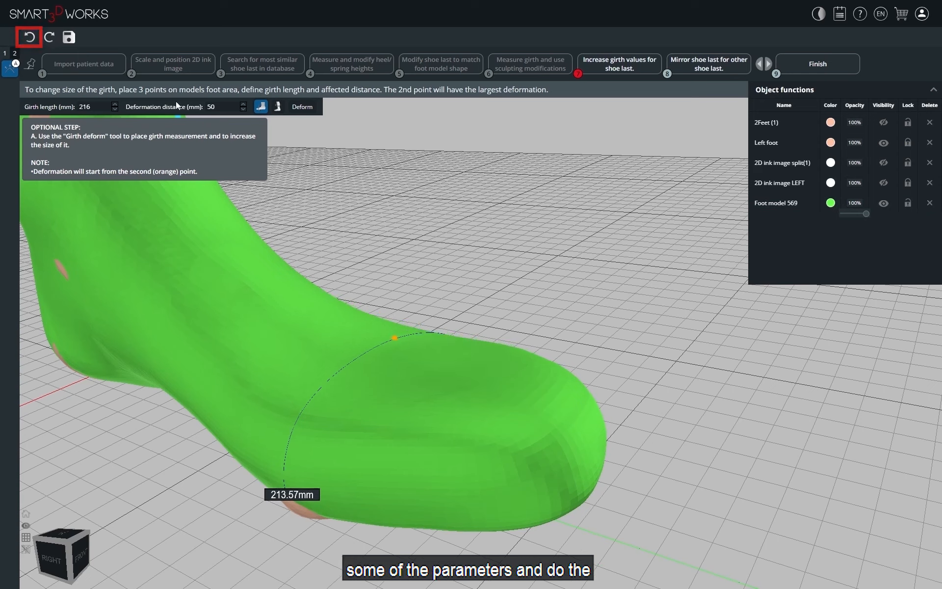
double_click(229, 107)
text(80)
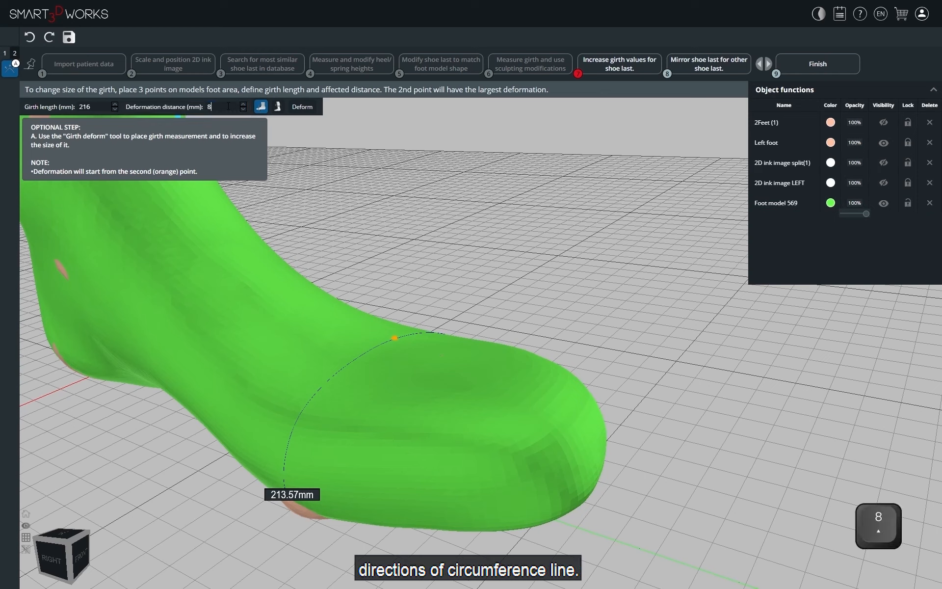
click(310, 112)
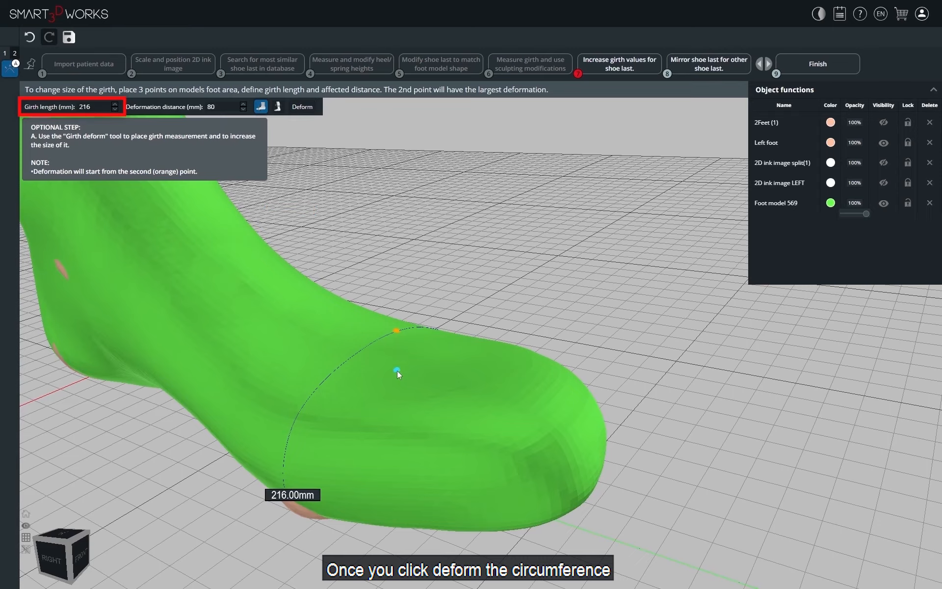
Place three girth points around the heel and instep of Foot model 569, second point on the instep, with the model at 30% opacity.
ctrl+drag(396, 371, 411, 414)
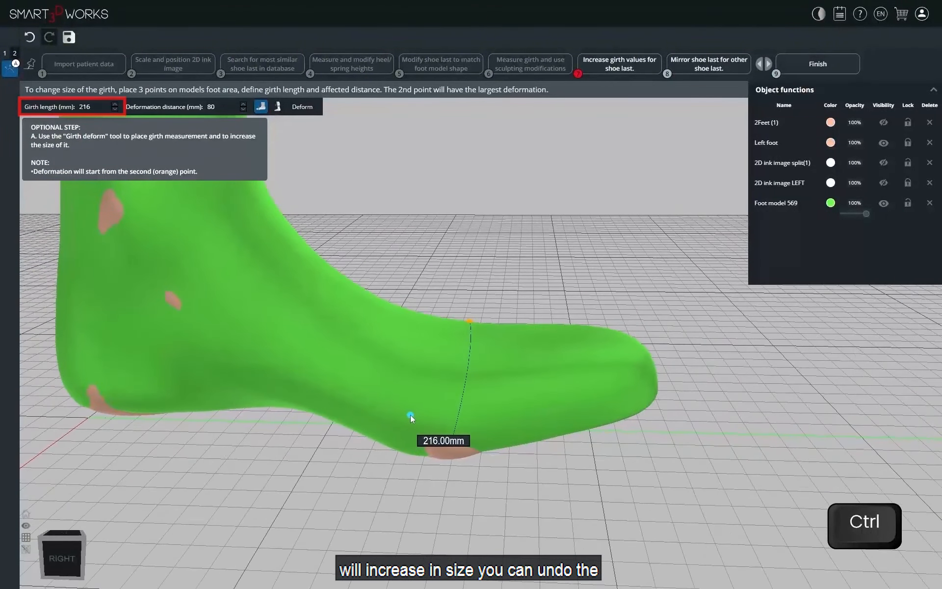
click(105, 390)
ctrl+drag(569, 401, 336, 268)
ctrl+drag(290, 220, 843, 213)
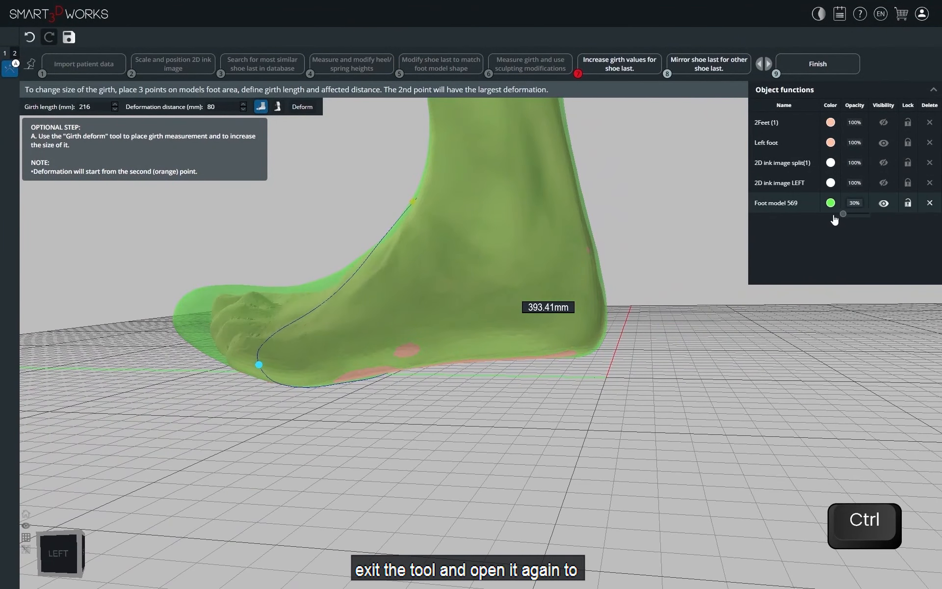
click(884, 142)
ctrl+drag(608, 360, 564, 332)
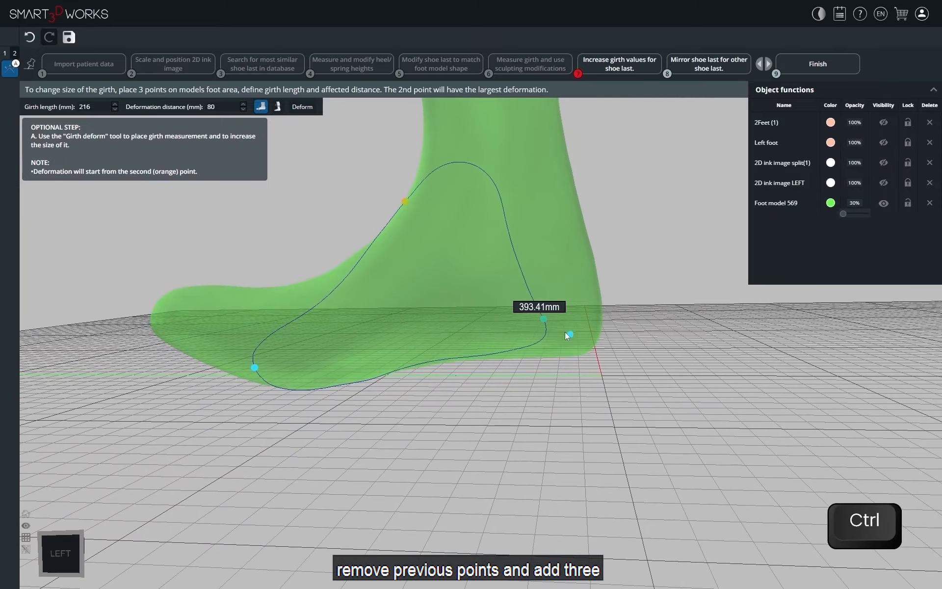
ctrl+click(543, 319)
click(883, 142)
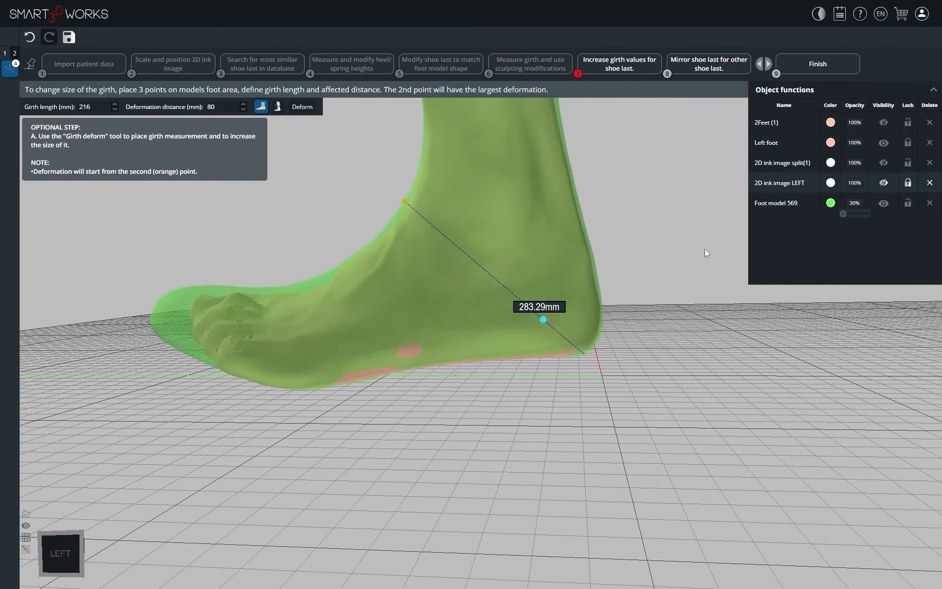
Deform the heel-instep girth to 285 mm with a 50 mm deformation distance, with Foot model 569 at 86% opacity.
ctrl+drag(550, 407, 584, 425)
ctrl+drag(440, 358, 462, 372)
ctrl+right_drag(405, 314, 444, 351)
scroll(444, 351, down, 1)
scroll(444, 352, up, 3)
ctrl+drag(444, 352, 515, 393)
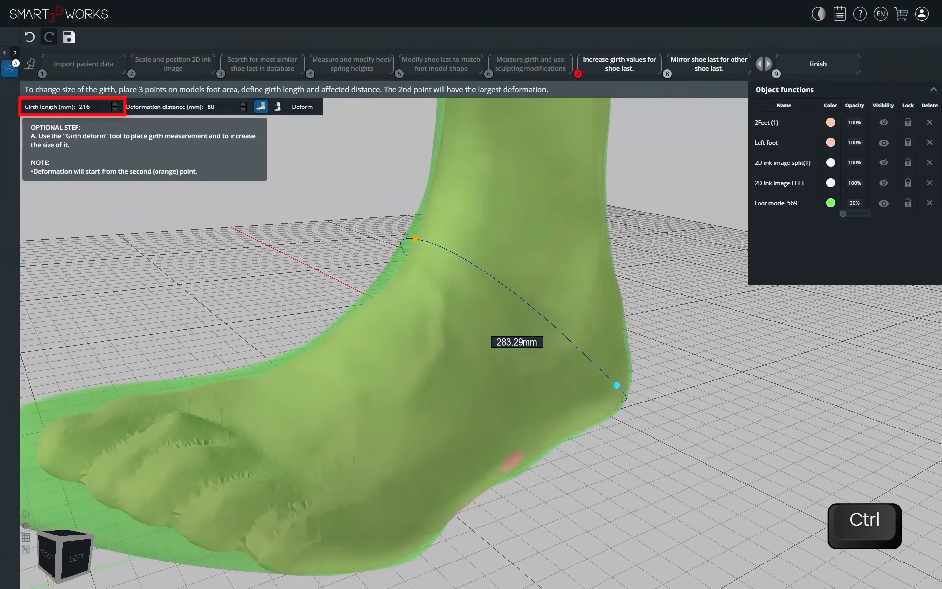
double_click(88, 109)
text(2)
double_click(212, 106)
text(50)
drag(843, 214, 862, 215)
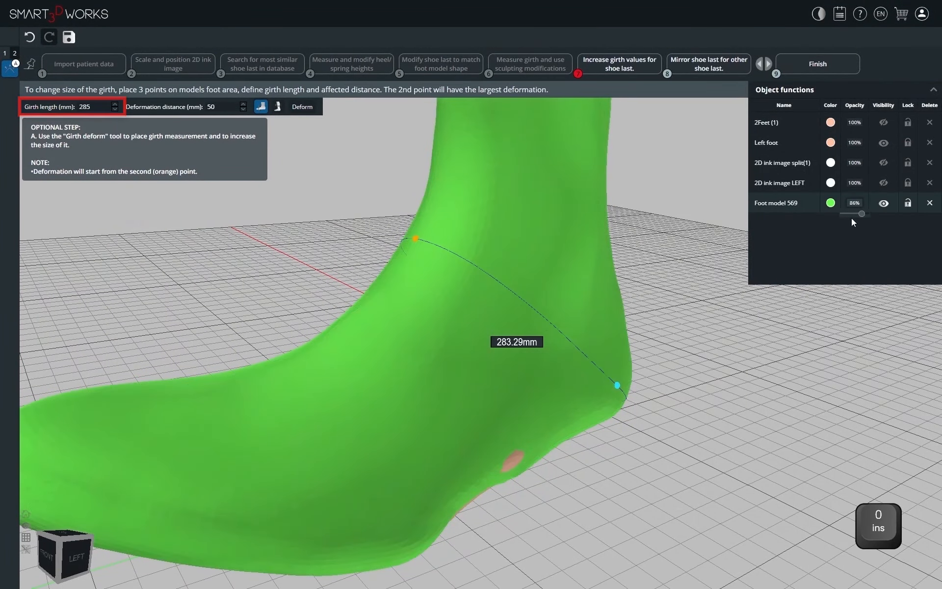
ctrl+drag(495, 280, 432, 268)
click(310, 110)
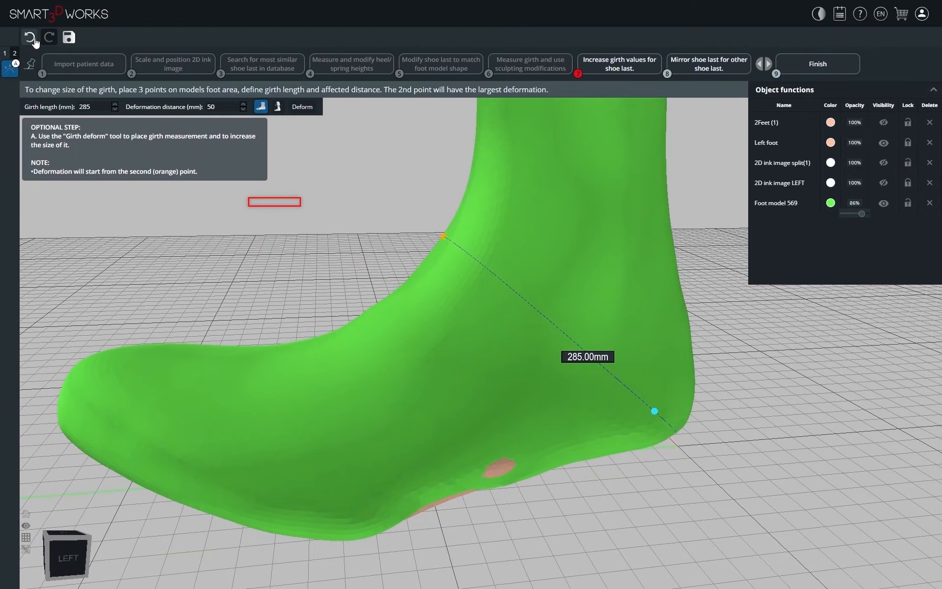
Undo the heel-instep deformation and deform Foot model 569 again with a girth length of 290 mm.
click(30, 38)
double_click(86, 106)
text(290)
click(306, 107)
Switch Girth deform to the calf area and, with Foot model 569 at 43% opacity, deform a three-point girth around the shin to 182 mm.
ctrl+drag(364, 198, 267, 399)
click(64, 554)
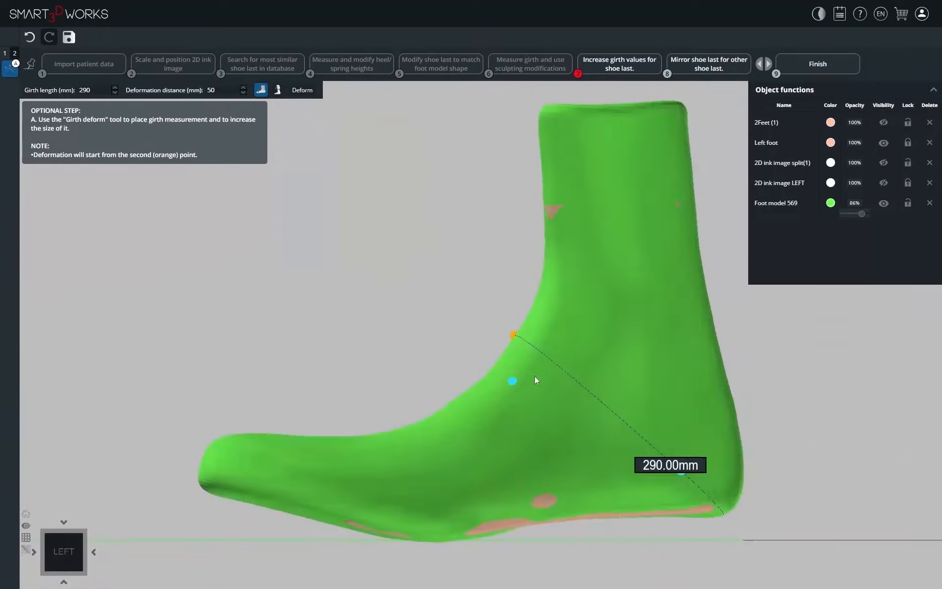
scroll(536, 380, up, 3)
right_drag(537, 380, 348, 440)
drag(862, 215, 849, 216)
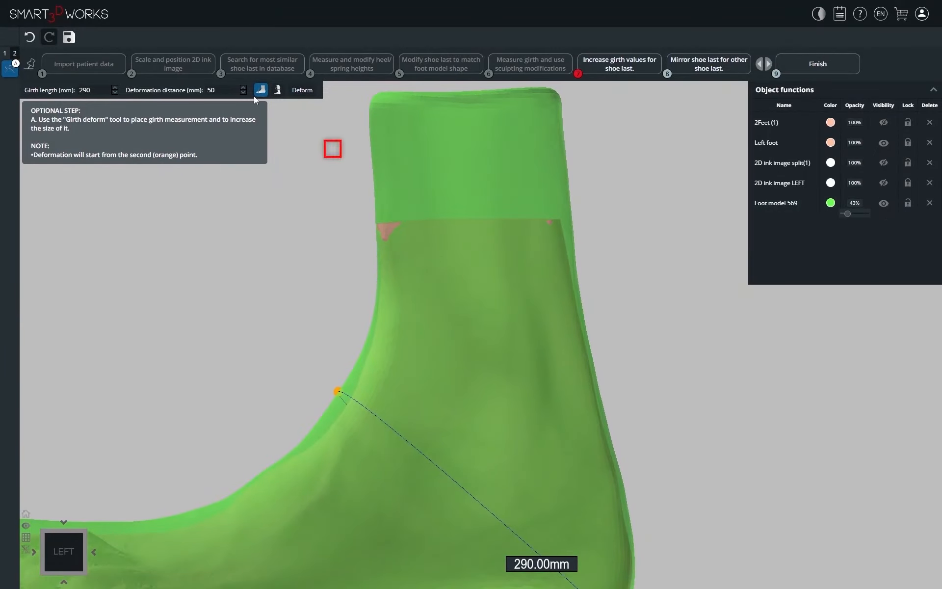
click(277, 90)
click(381, 251)
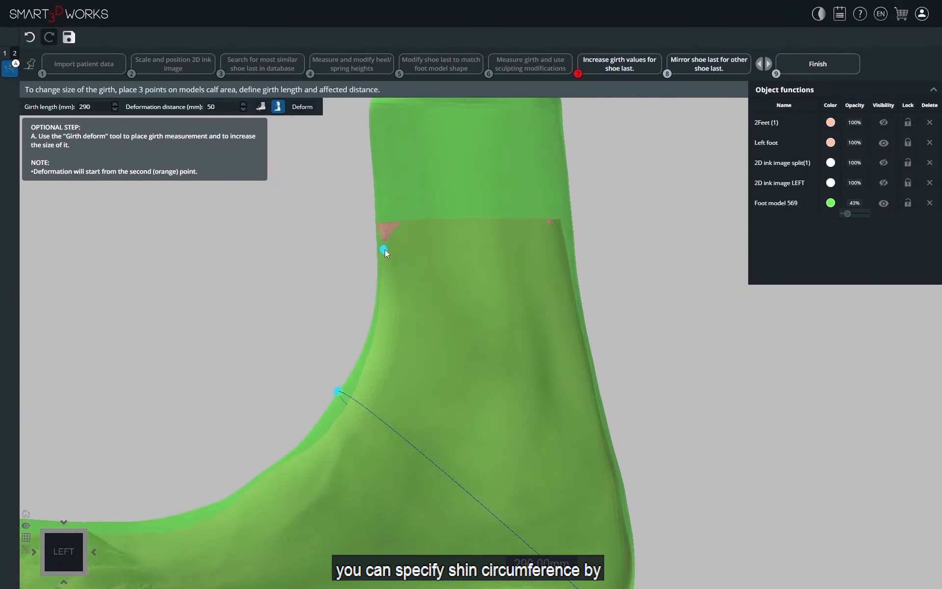
click(461, 249)
click(564, 249)
double_click(106, 107)
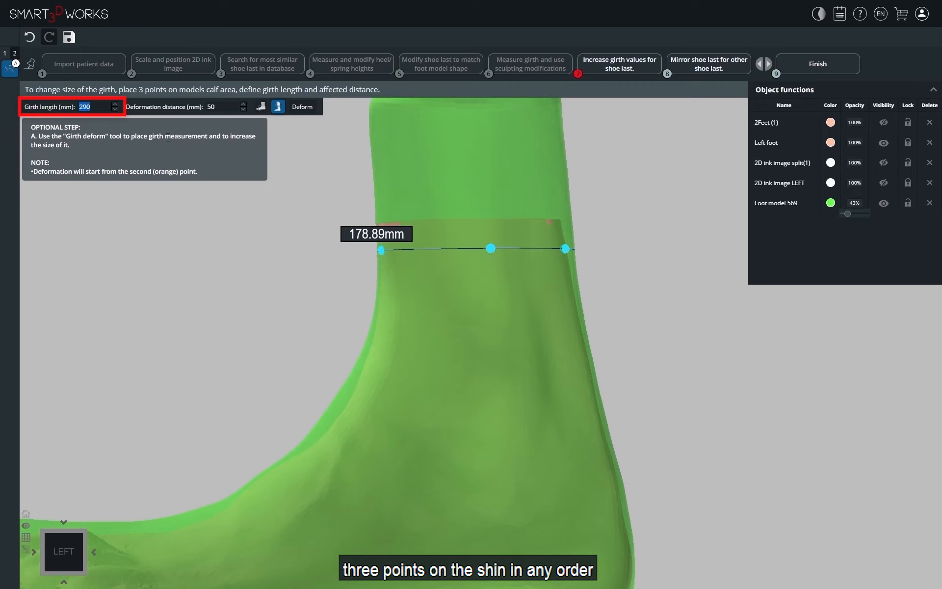
text(182)
Place three girth points around the upper shin near the model's top edge, deform that girth to 185 mm and leave Girth deform.
middle_drag(452, 185, 438, 240)
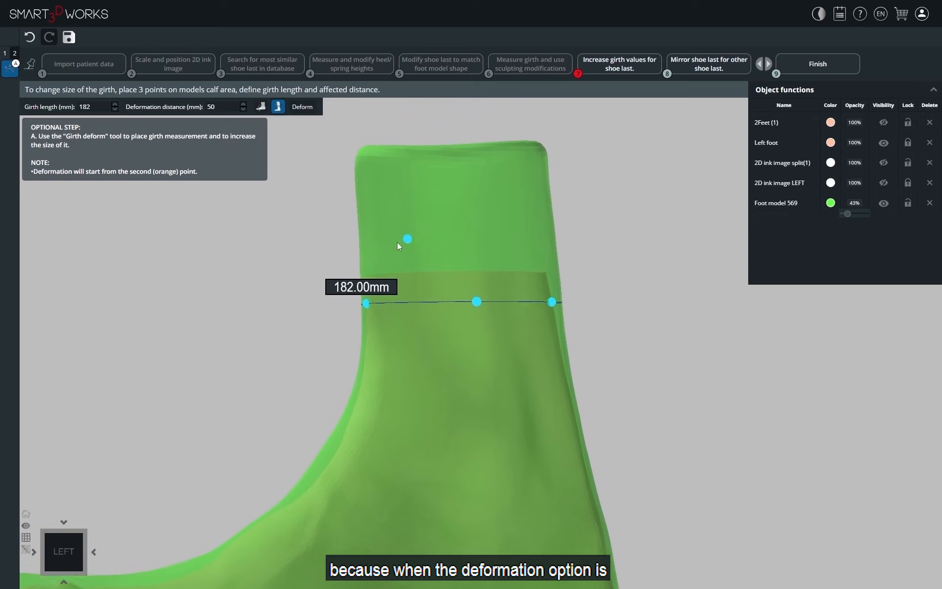
click(357, 212)
click(466, 207)
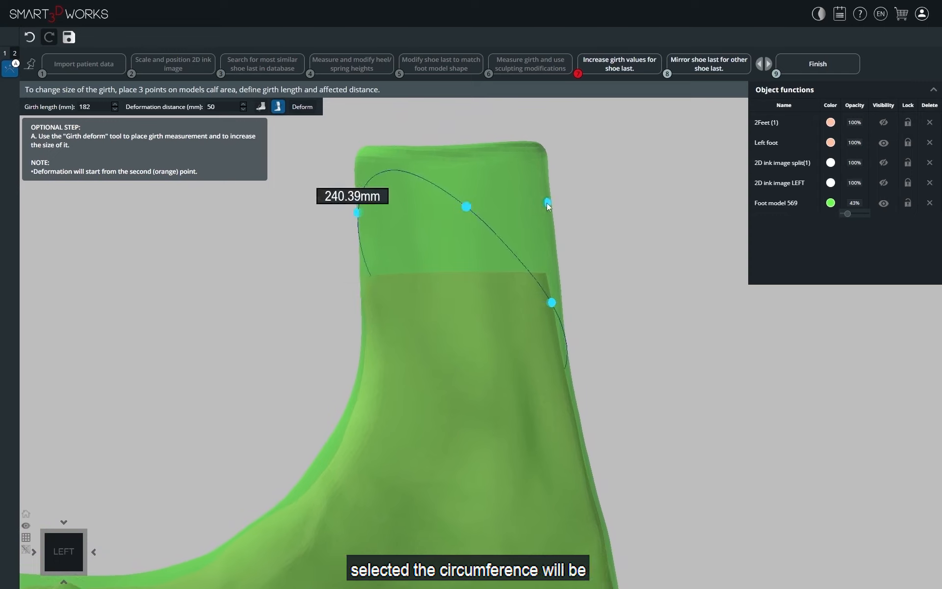
click(547, 203)
double_click(88, 107)
text(185)
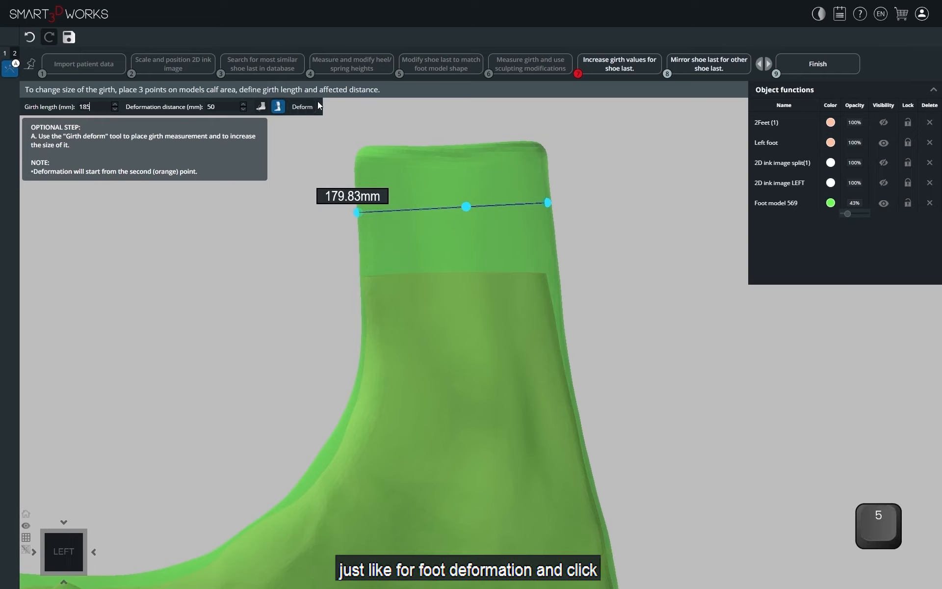
click(317, 105)
scroll(375, 262, down, 2)
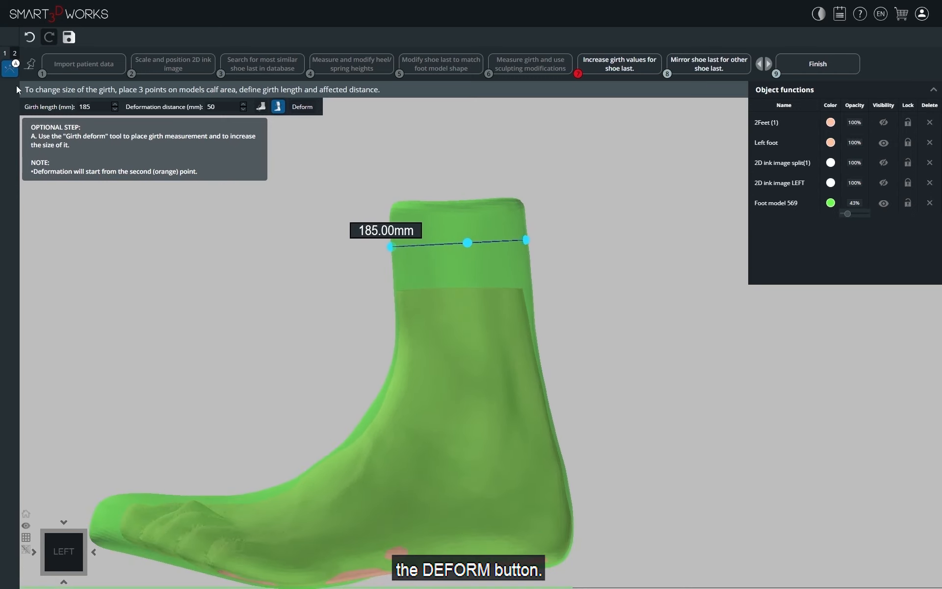
click(11, 72)
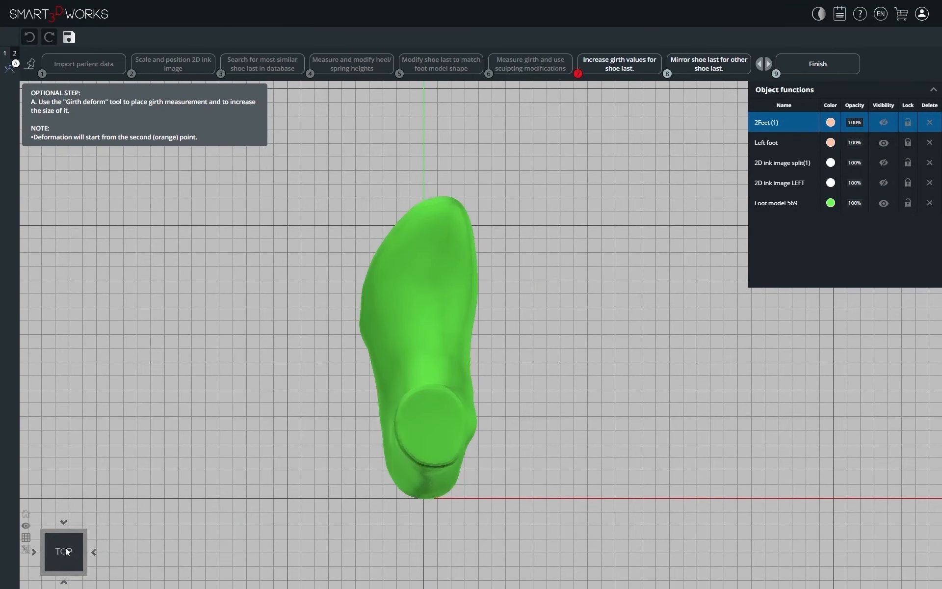
Show Foot model 569 from the top and advance to the wizard step for mirroring the shoe last.
click(66, 547)
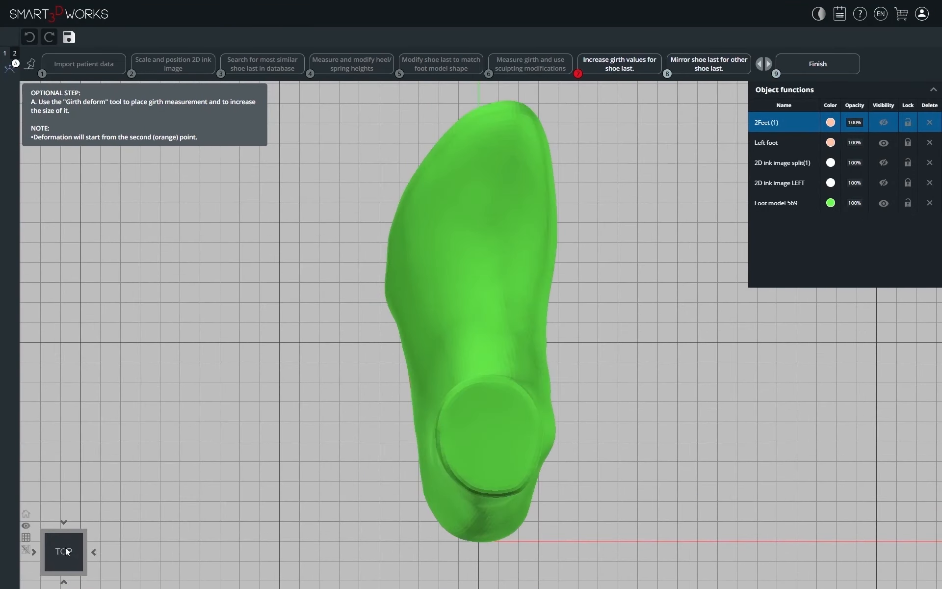
scroll(455, 433, down, 1)
middle_drag(418, 429, 370, 432)
scroll(371, 430, down, 1)
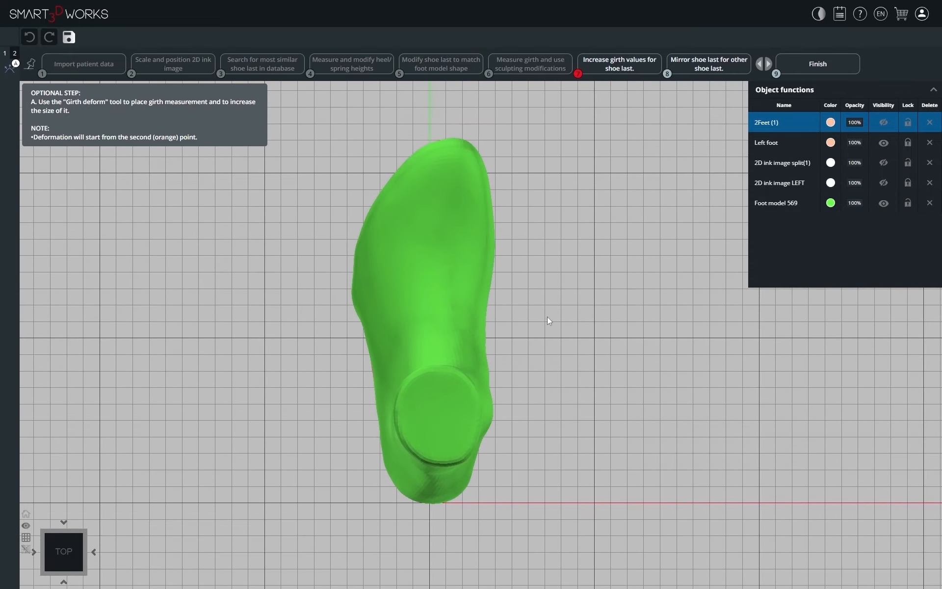
click(697, 65)
scroll(539, 211, down, 3)
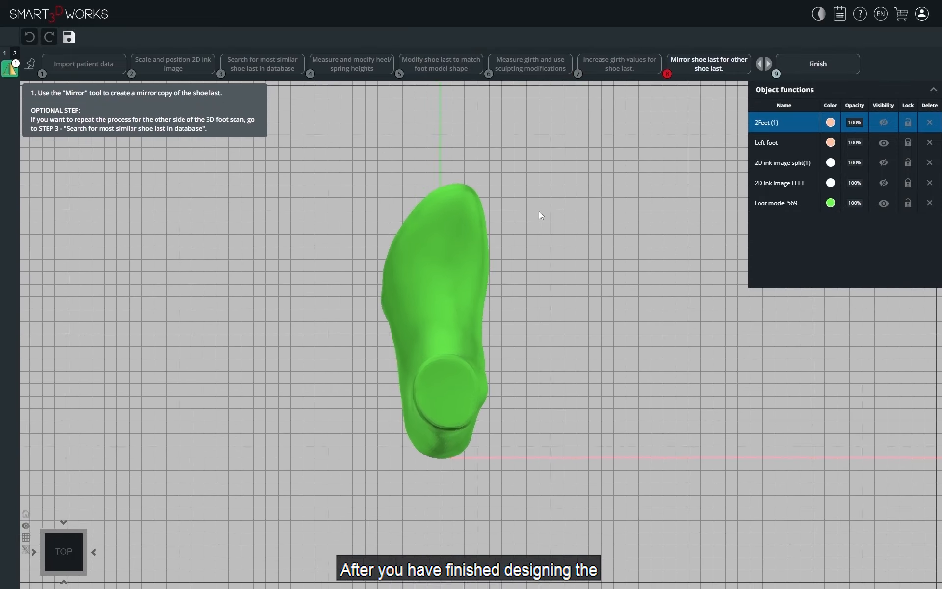